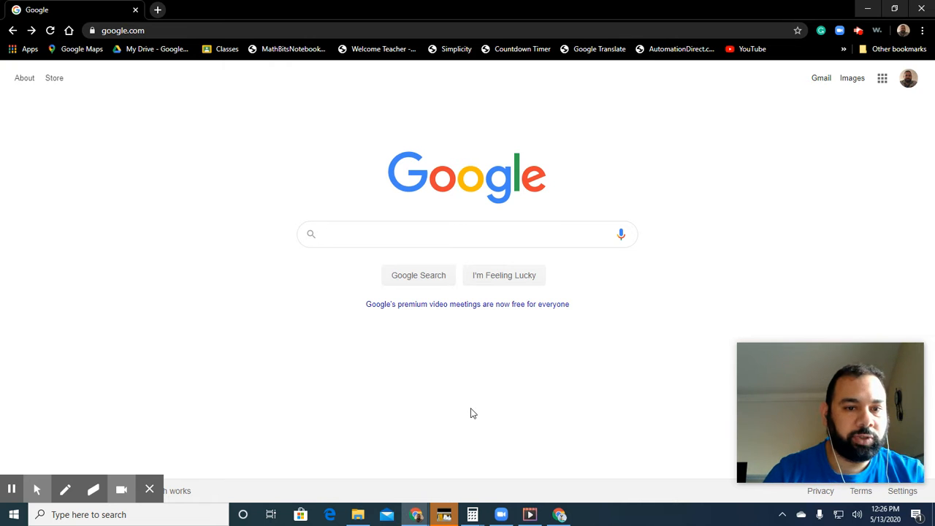
# Search Google for "google forums" and go to the personal version of Google Forms from its official page.
pyautogui.click(432, 230)
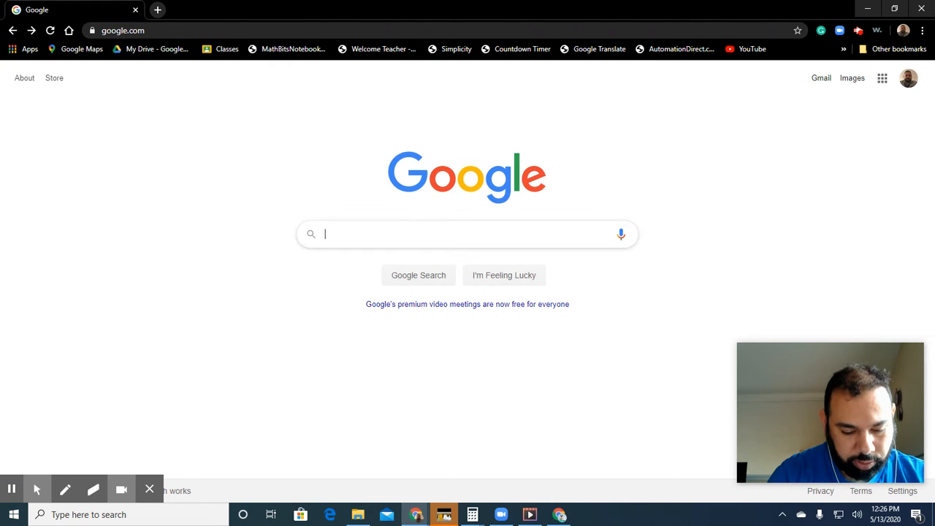
pyautogui.write('google ')
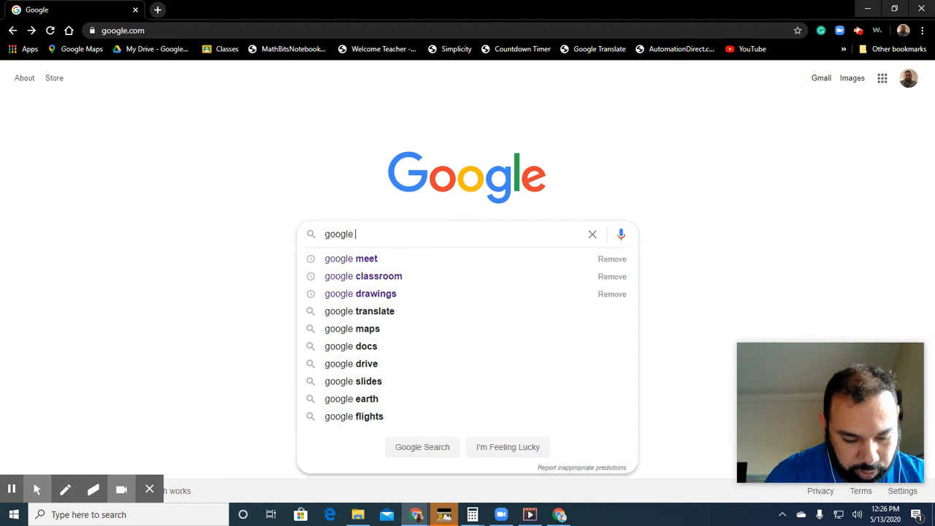
pyautogui.write('forums')
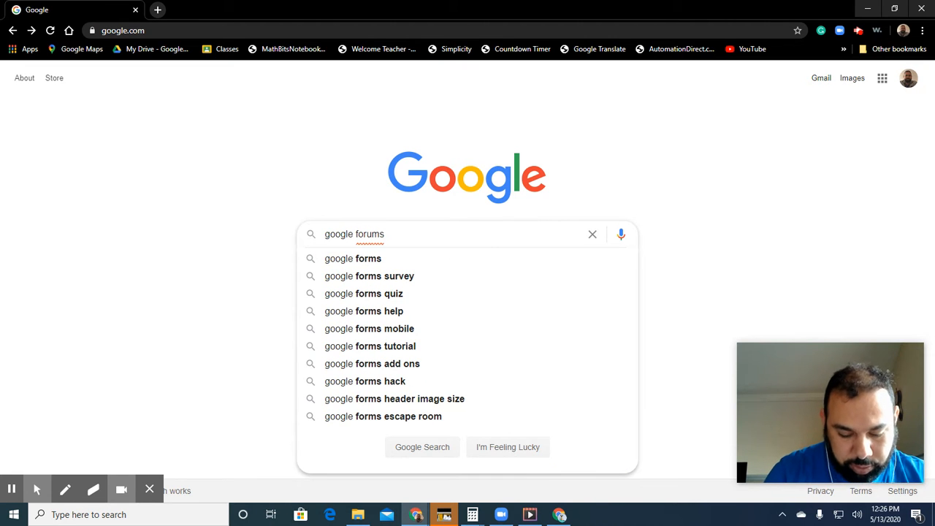
pyautogui.press('Return')
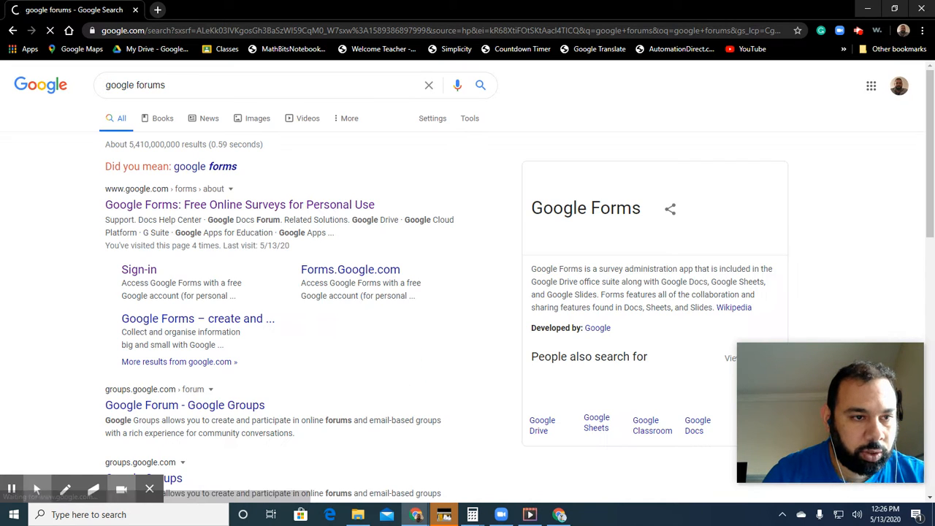
pyautogui.click(243, 206)
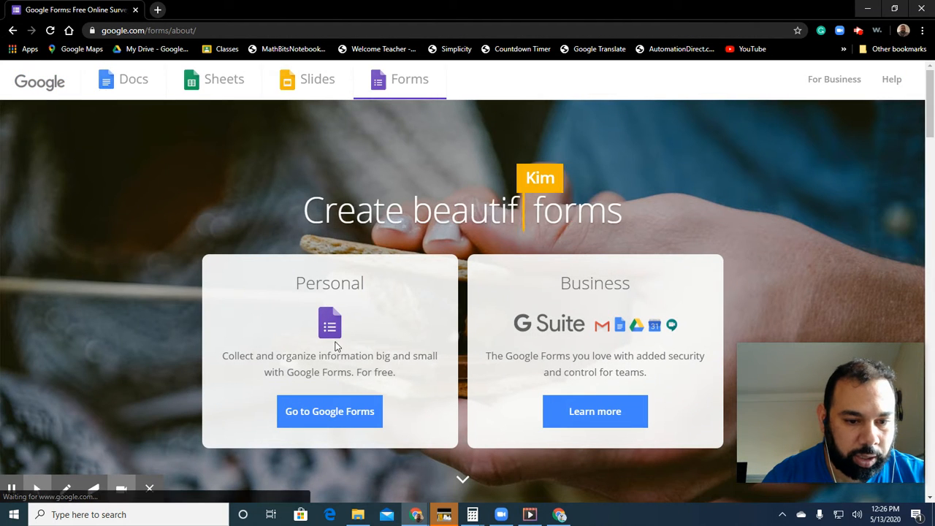
pyautogui.click(340, 411)
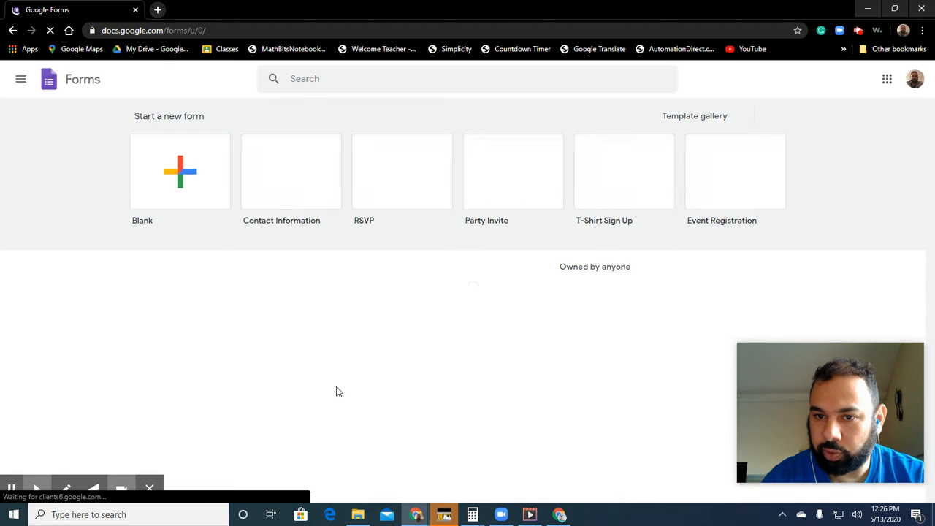
# Switch Google Forms to the school account and create a new blank form.
pyautogui.click(908, 82)
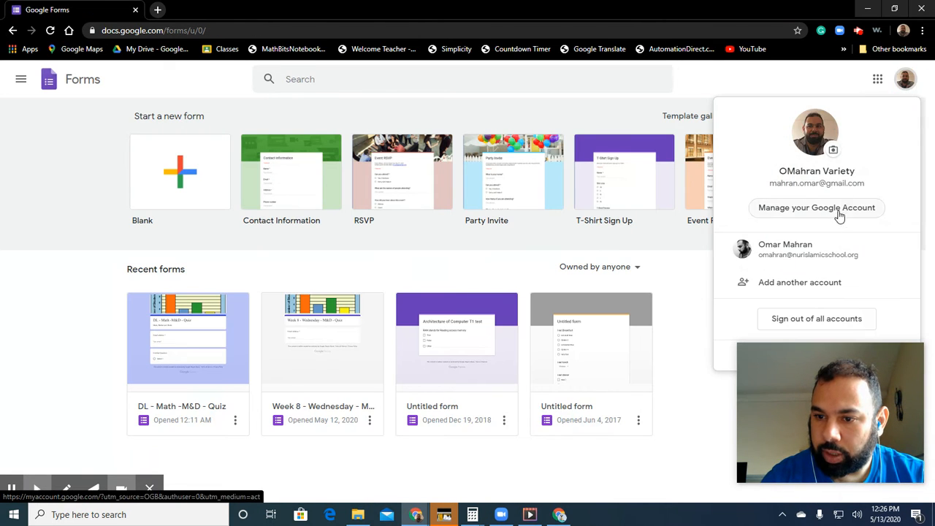
pyautogui.click(807, 246)
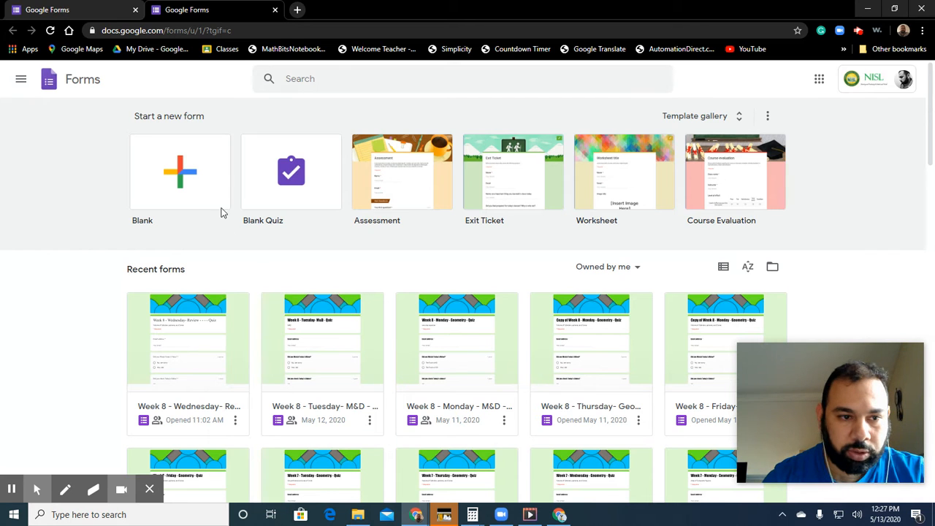
pyautogui.click(173, 179)
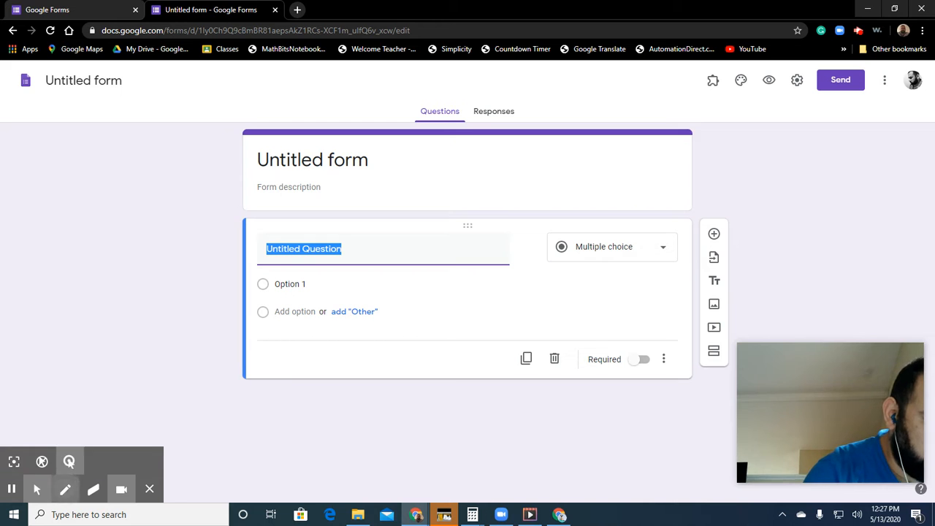
pyautogui.click(65, 488)
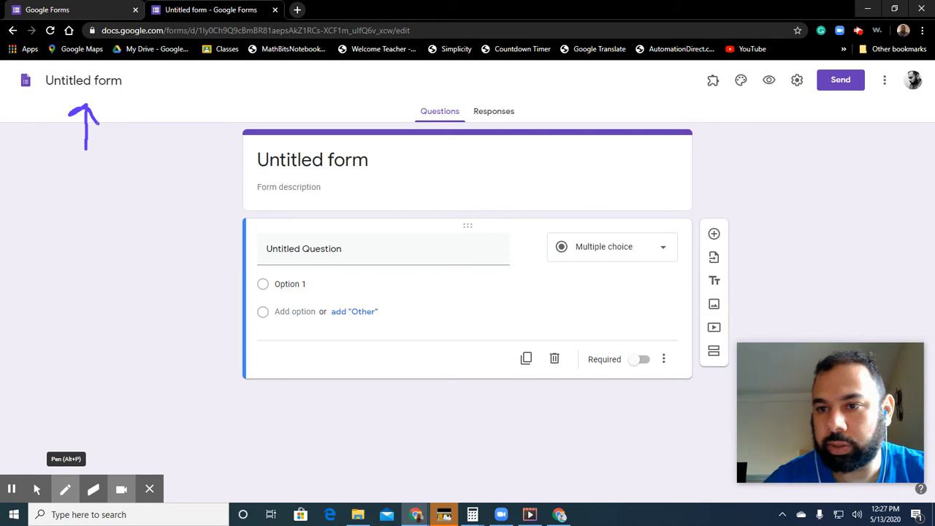
pyautogui.moveTo(801, 104); pyautogui.dragTo(801, 127)
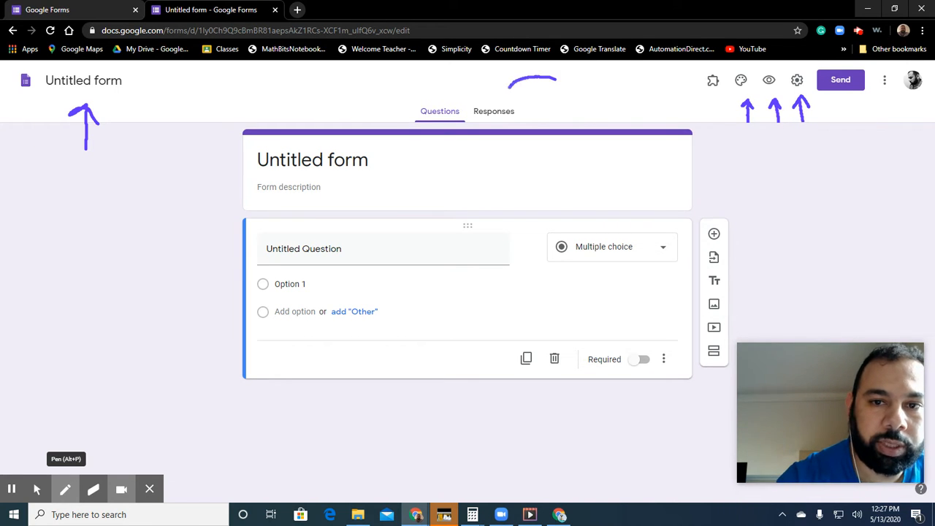
pyautogui.moveTo(386, 82); pyautogui.dragTo(435, 101)
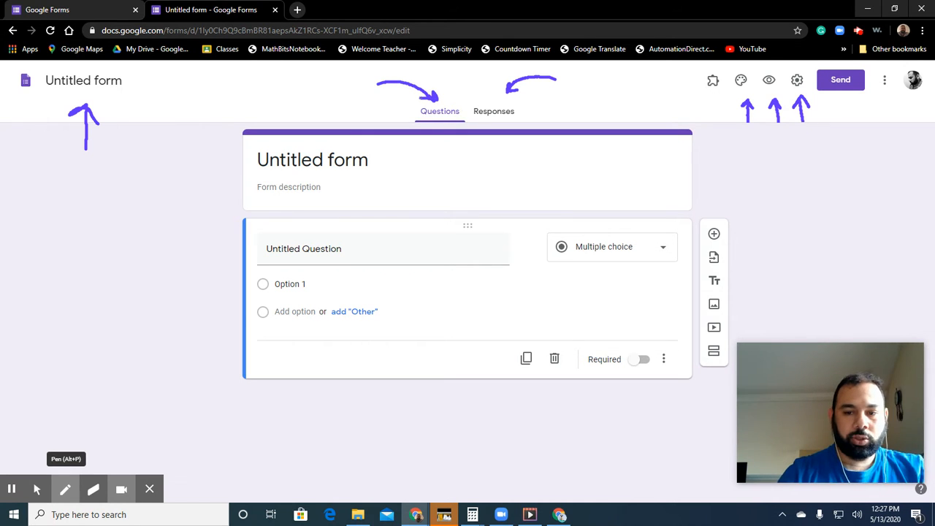
pyautogui.click(36, 488)
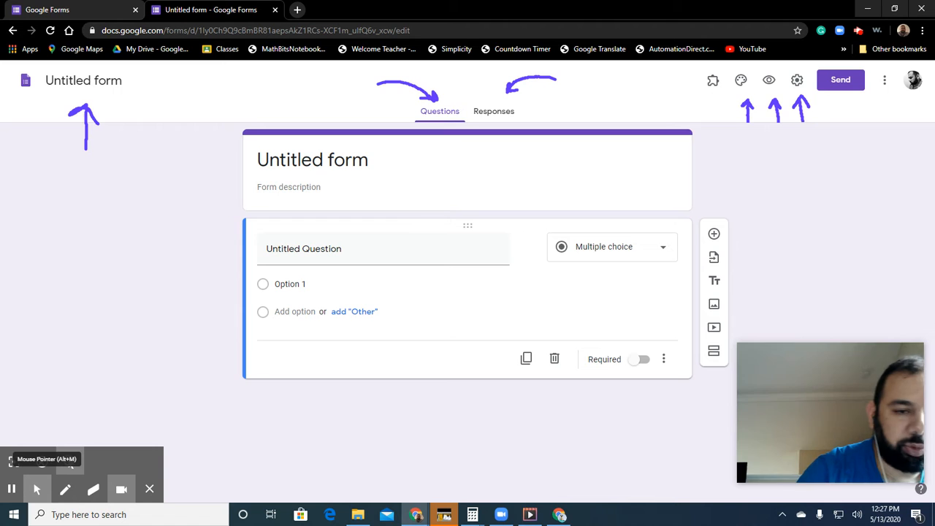
# Title the form "Mathematics Quiz #5" and give the form file the same name.
pyautogui.click(334, 160)
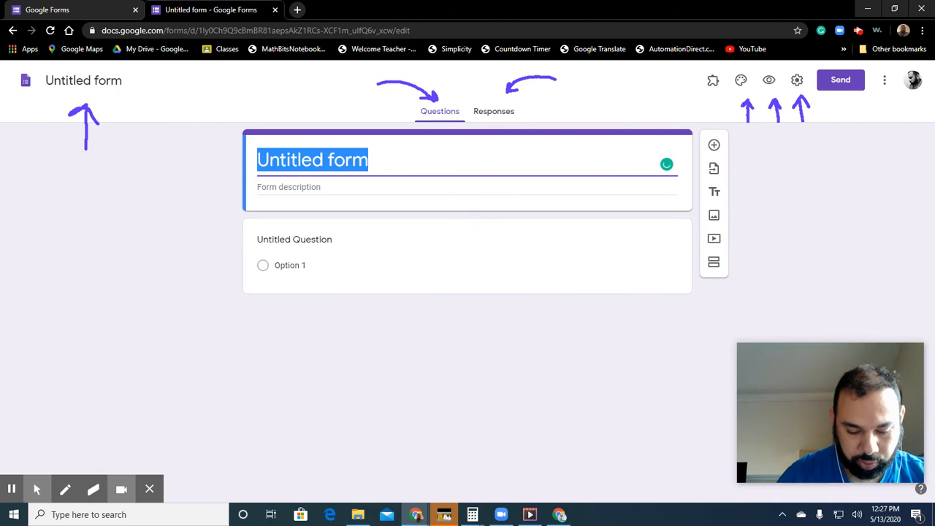
pyautogui.write('Mathematics')
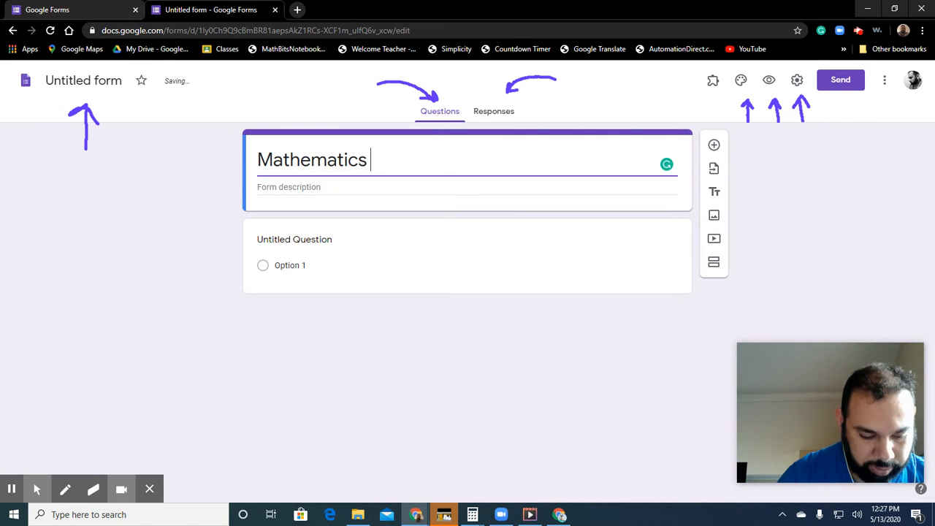
pyautogui.write(' Quis ')
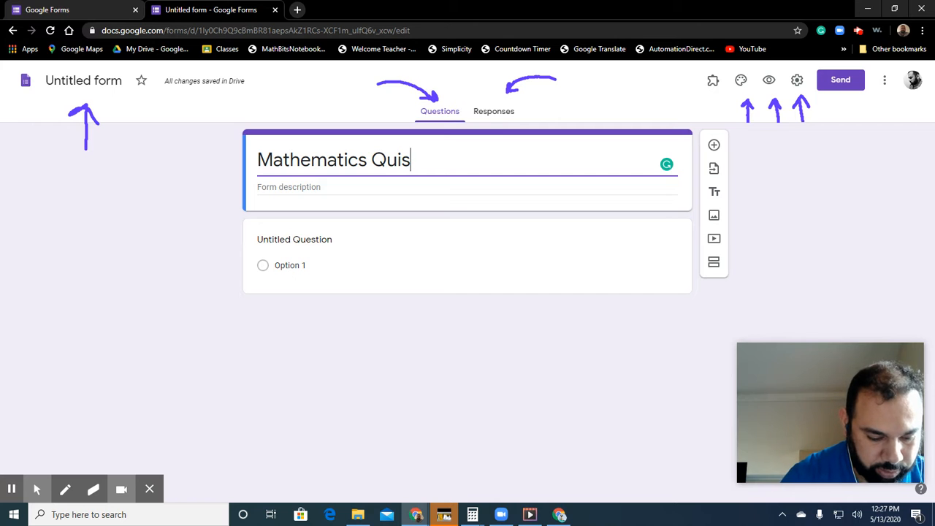
pyautogui.write('#5')
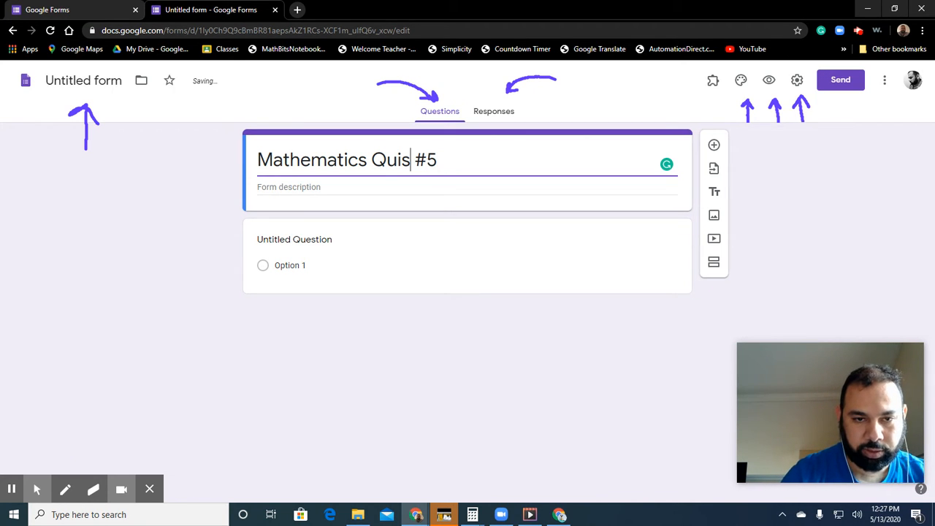
pyautogui.press('BackSpace')
pyautogui.write('z')
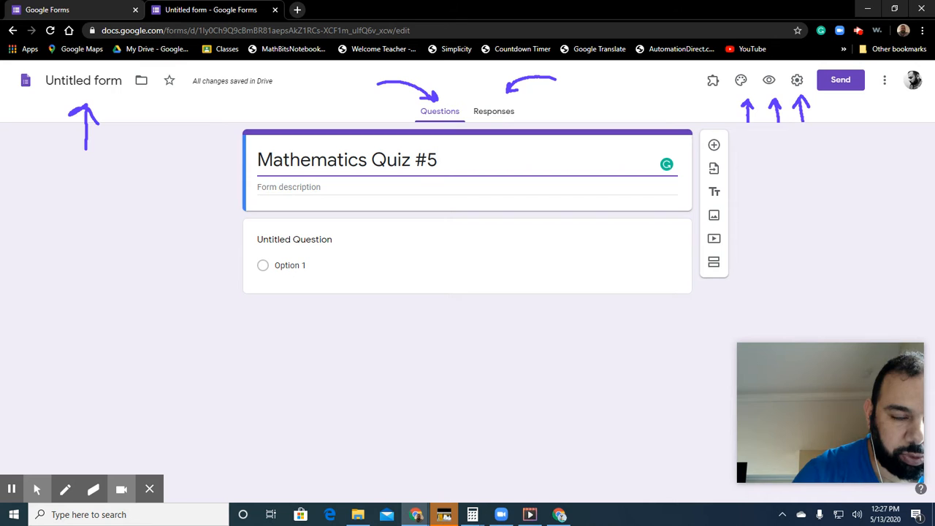
pyautogui.click(84, 80)
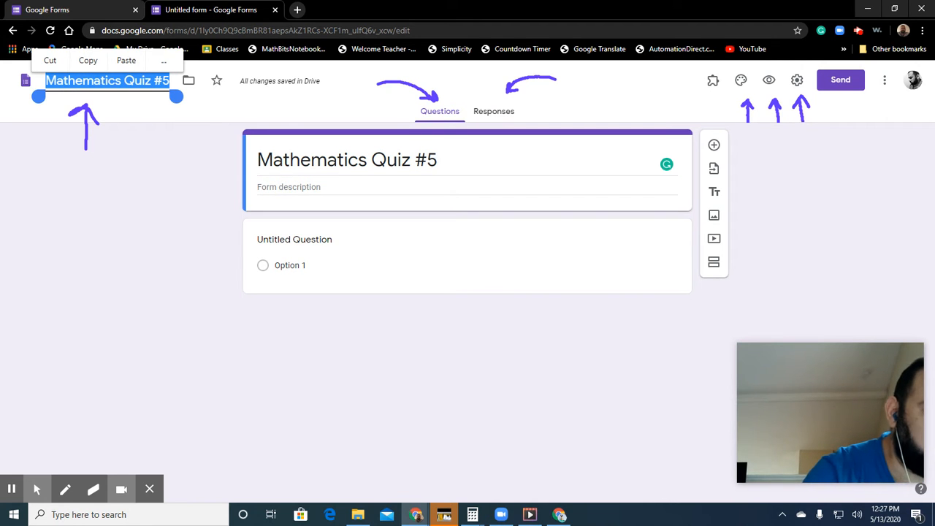
pyautogui.click(158, 201)
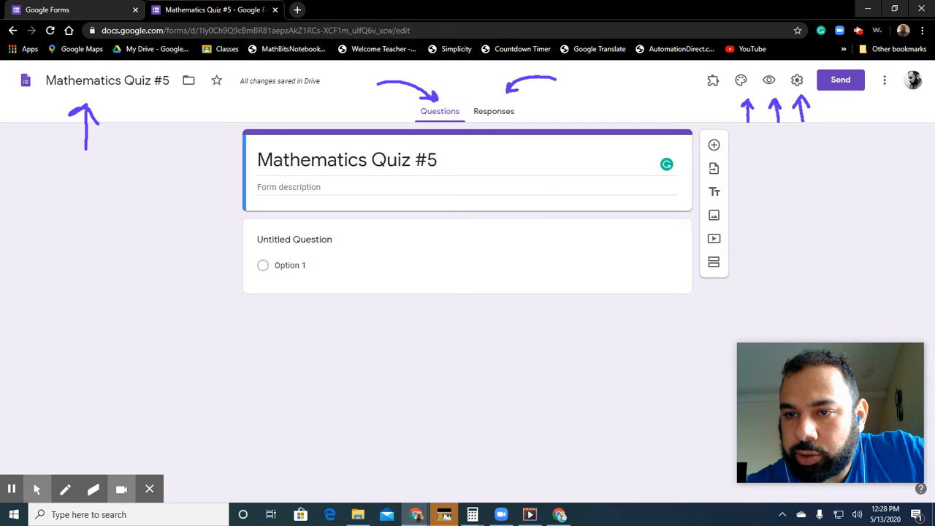
# Upload the image ts_5_6a_int-3 from the Downloads folder as the form theme's header image.
pyautogui.click(740, 79)
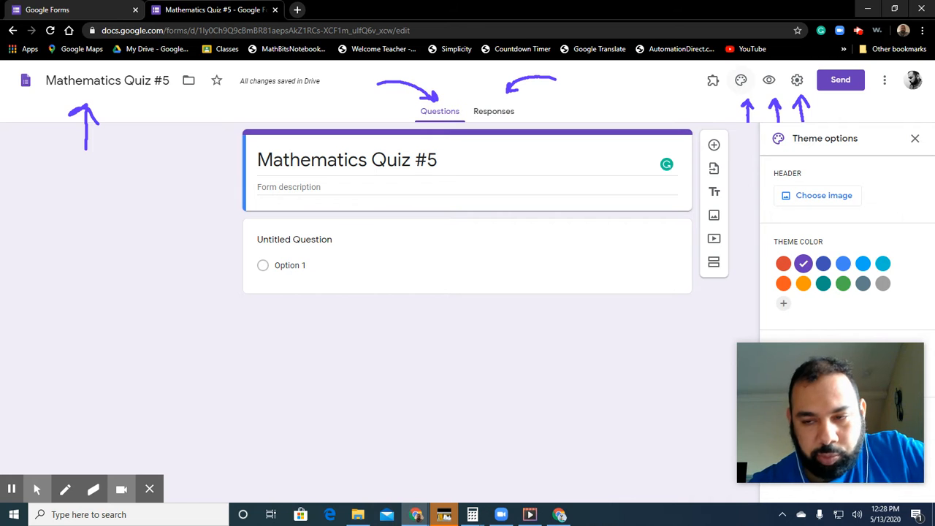
pyautogui.click(841, 191)
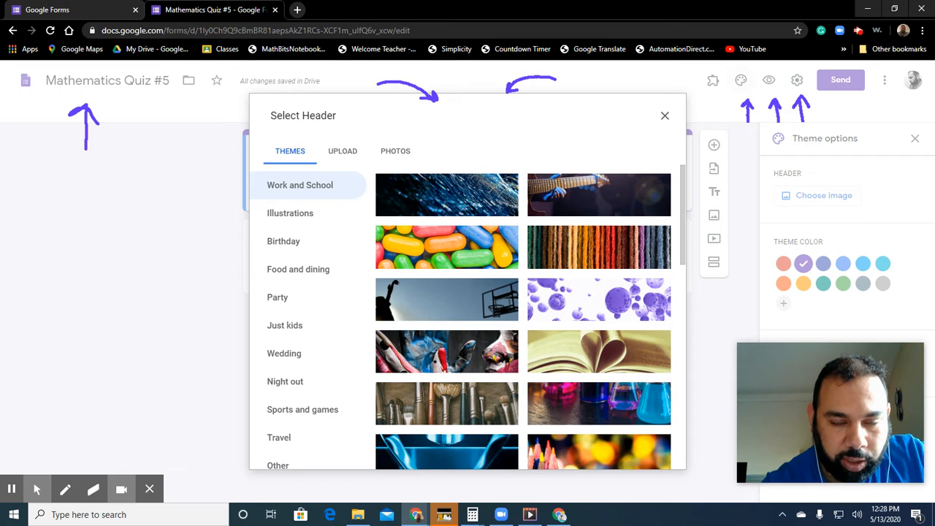
pyautogui.click(342, 150)
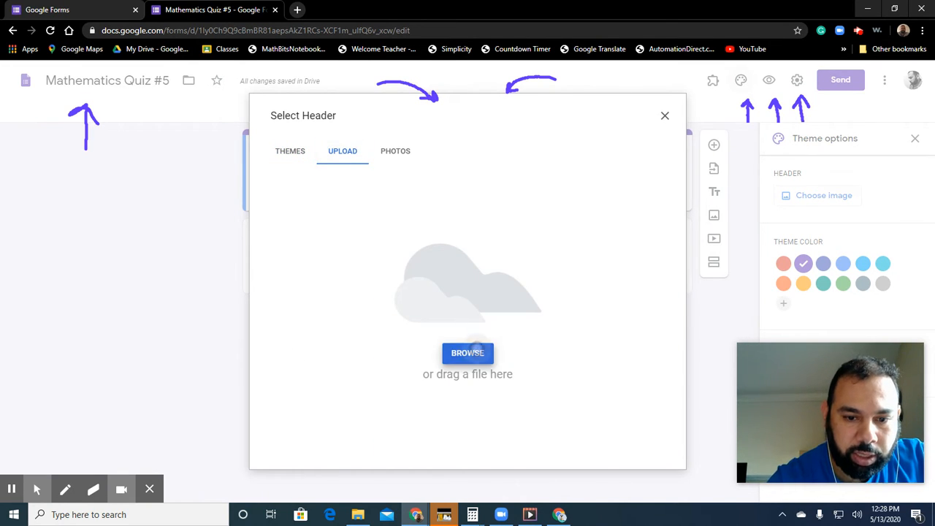
pyautogui.click(471, 353)
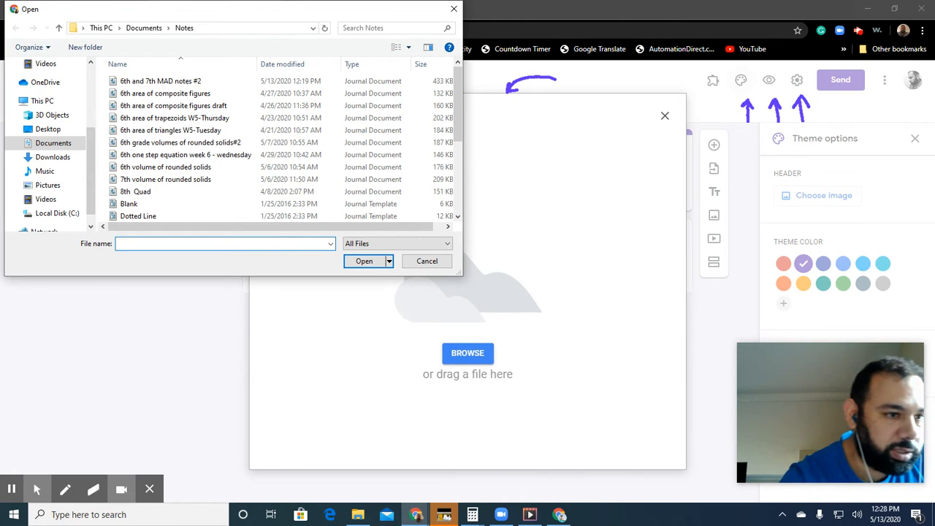
pyautogui.click(53, 157)
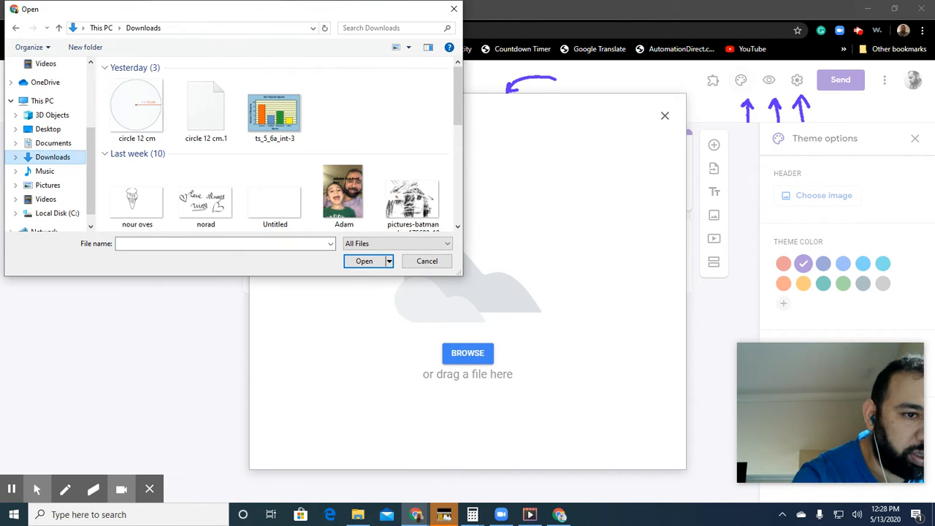
pyautogui.click(277, 112)
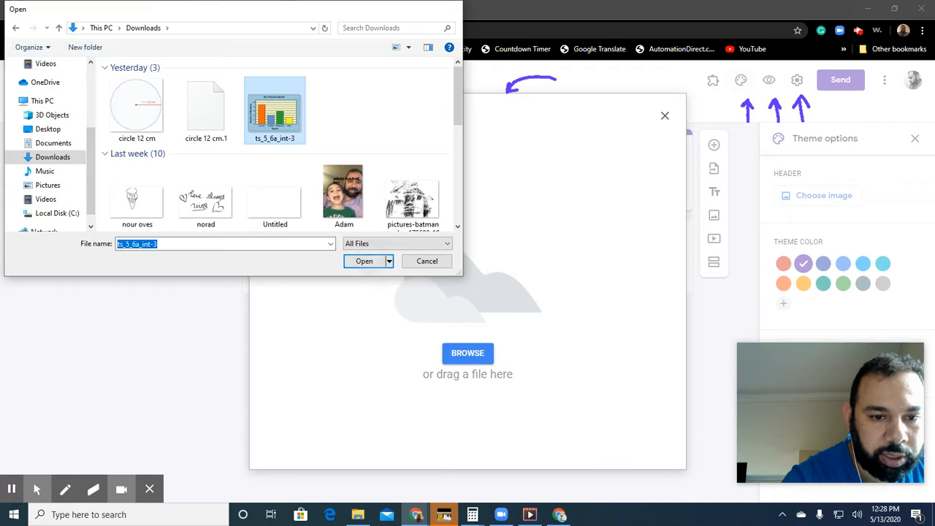
pyautogui.press('Return')
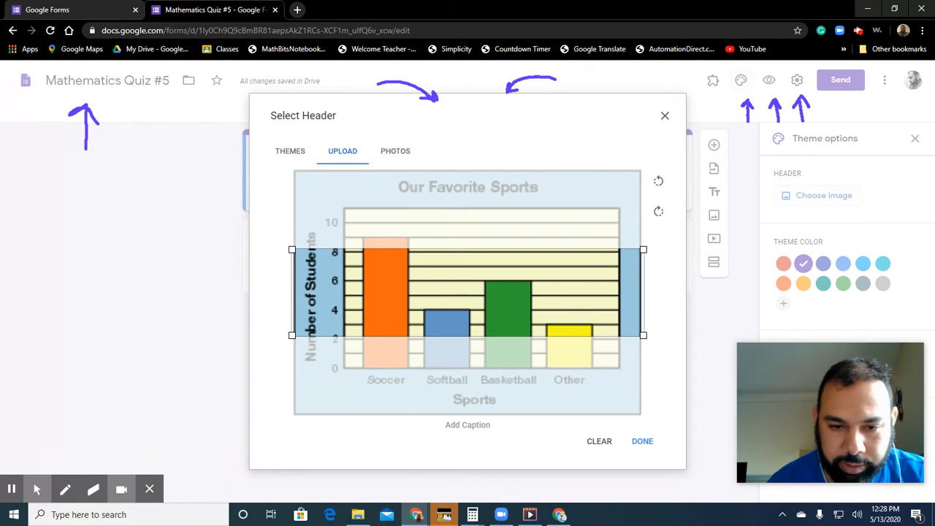
# Shift the header crop area slightly down over the chart's bars, trim it to the image width and apply it.
pyautogui.moveTo(430, 308); pyautogui.dragTo(502, 308)
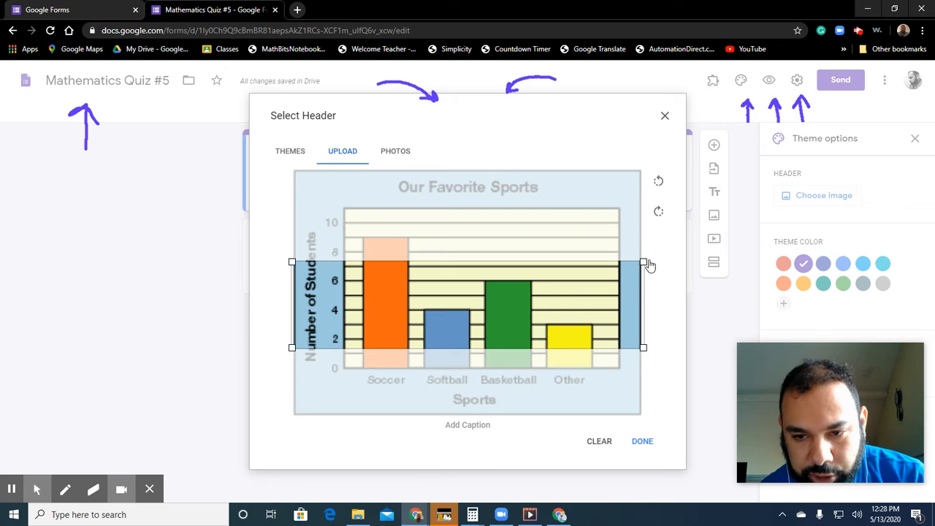
pyautogui.moveTo(644, 260)
pyautogui.mouseDown()
pyautogui.moveTo(585, 281)
pyautogui.moveTo(640, 262)
pyautogui.mouseUp()
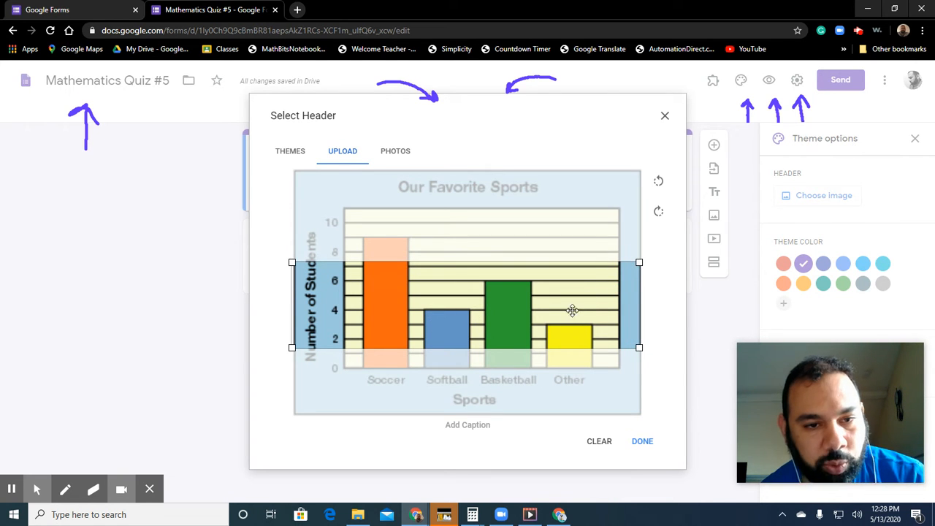
pyautogui.click(642, 440)
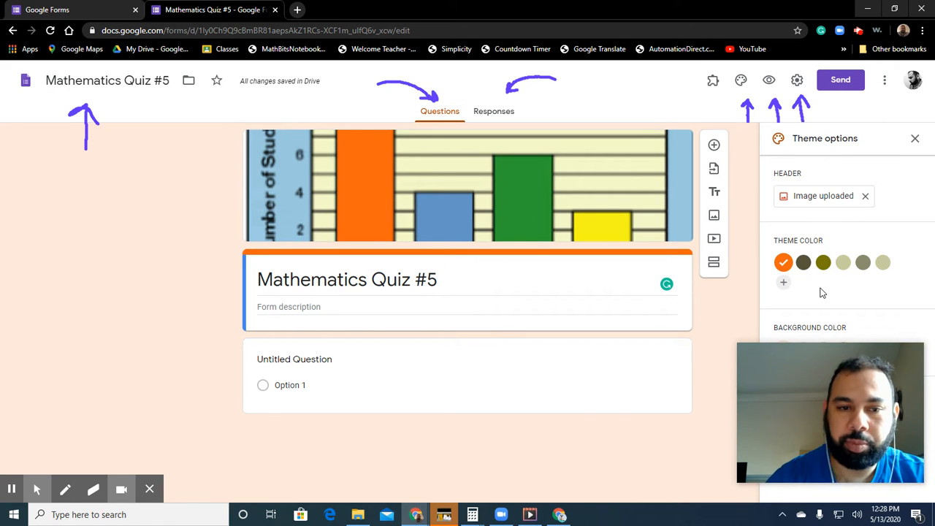
# Add the custom blue theme color #204ff8 to the form and set its background to the dark shade #bccafd.
pyautogui.click(784, 282)
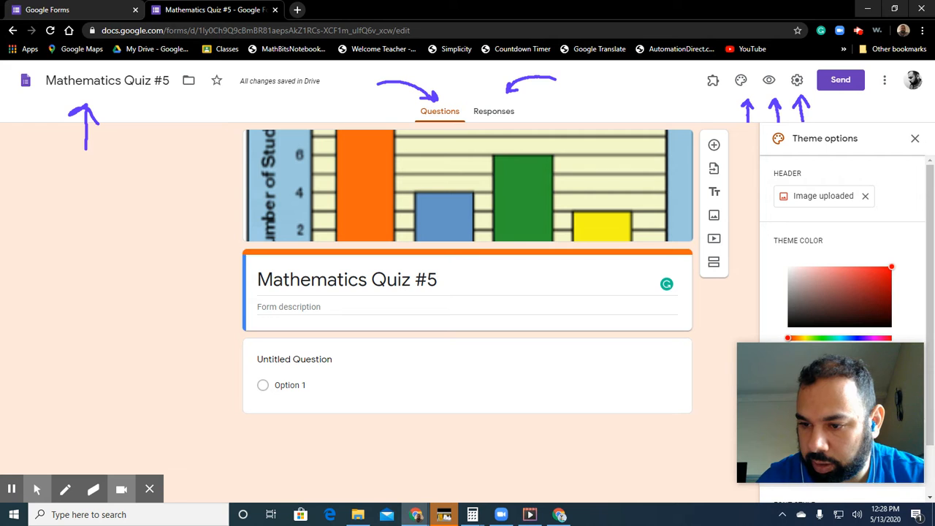
pyautogui.click(853, 338)
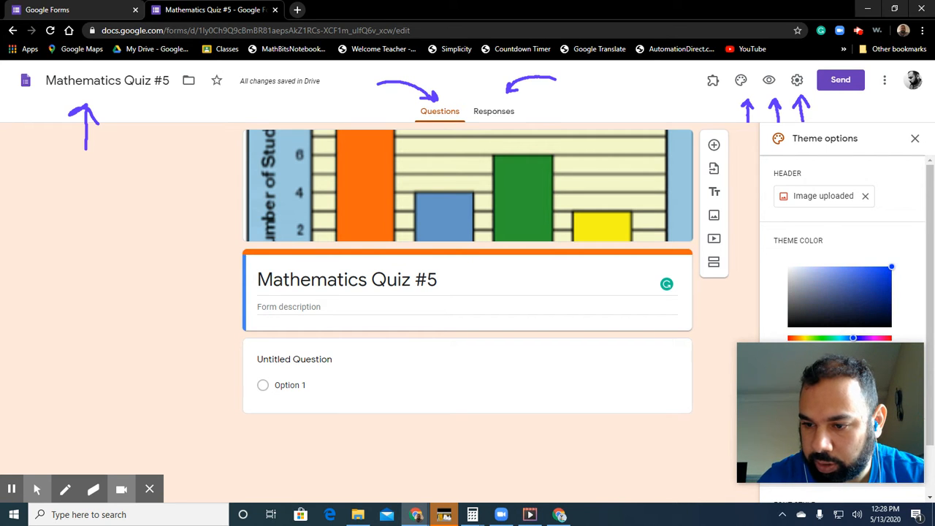
pyautogui.click(877, 271)
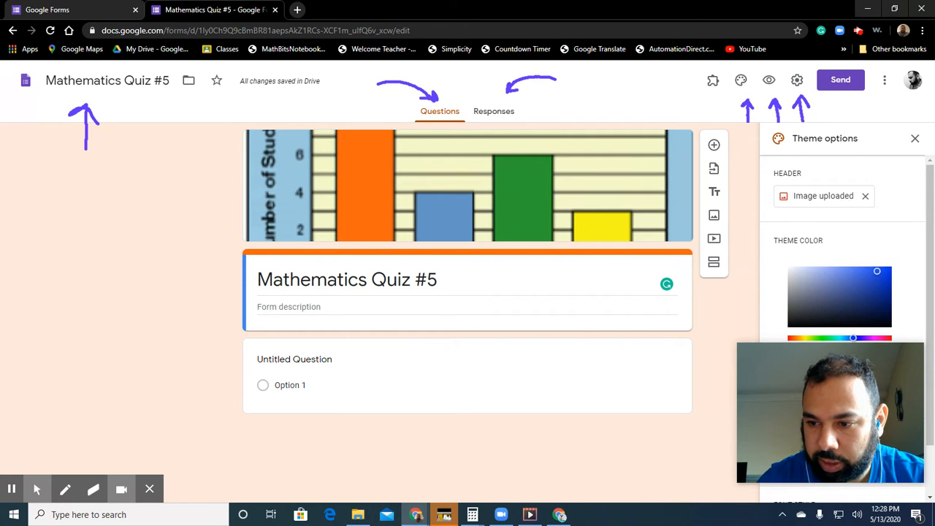
pyautogui.click(878, 268)
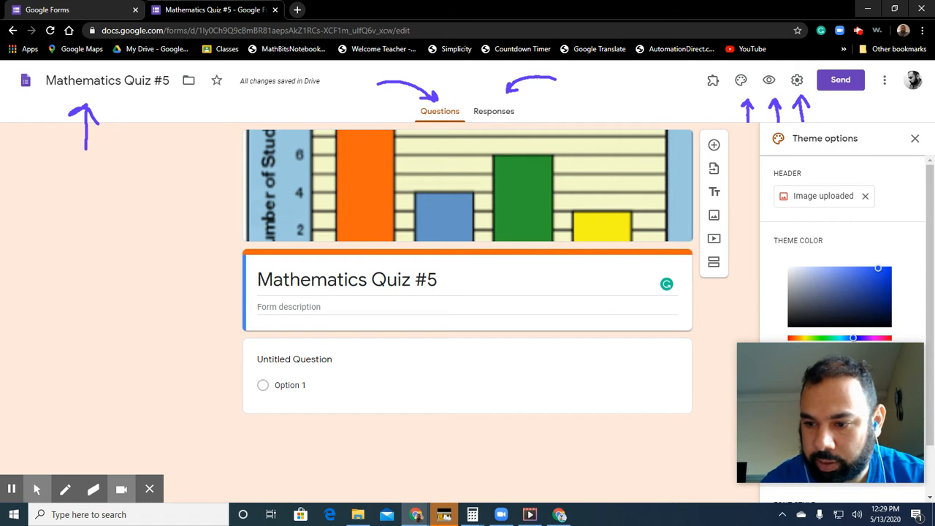
pyautogui.moveTo(877, 421); pyautogui.dragTo(678, 460)
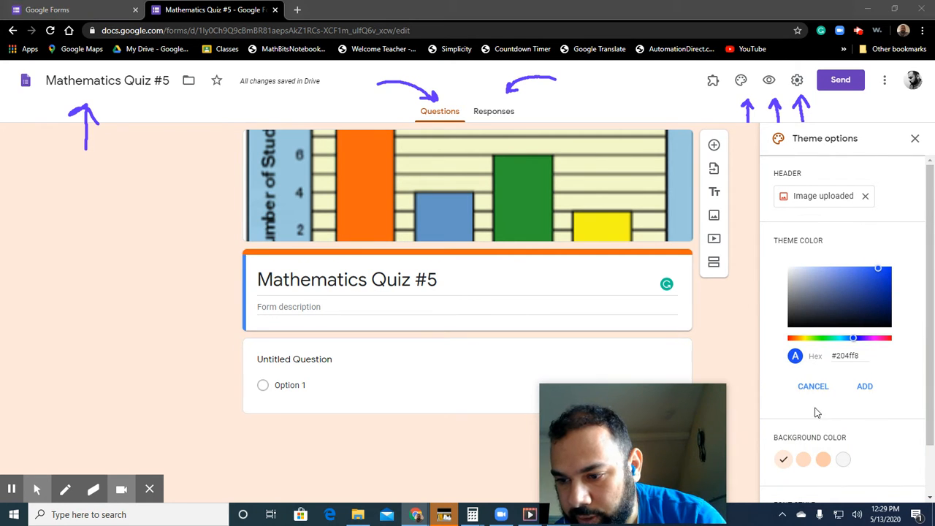
pyautogui.click(865, 386)
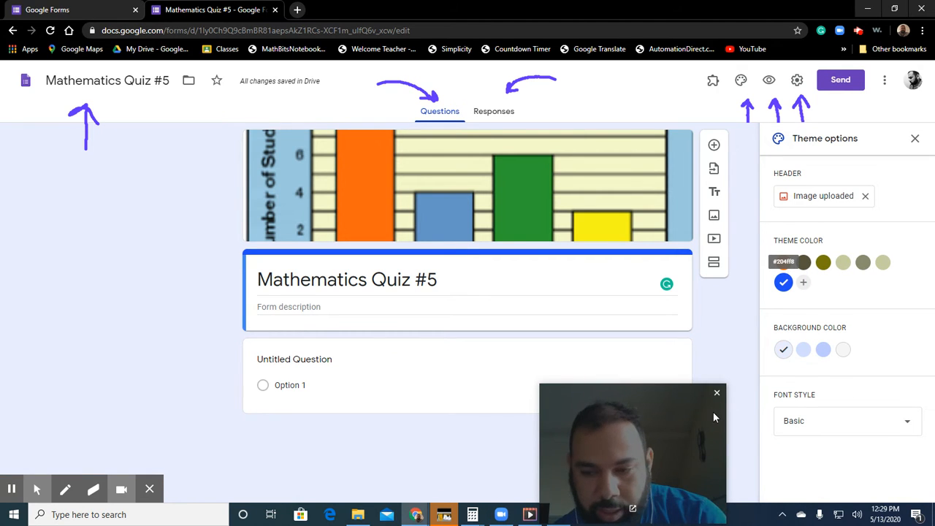
pyautogui.click(803, 350)
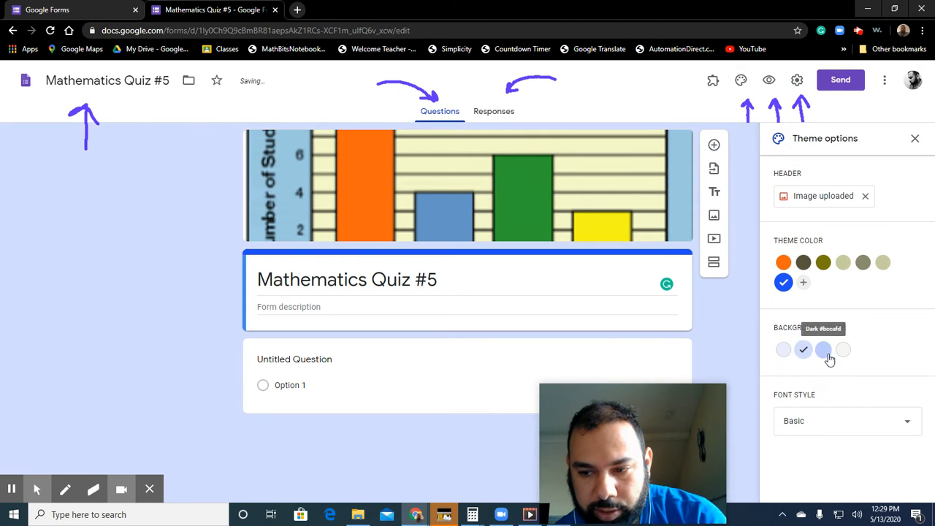
pyautogui.click(824, 352)
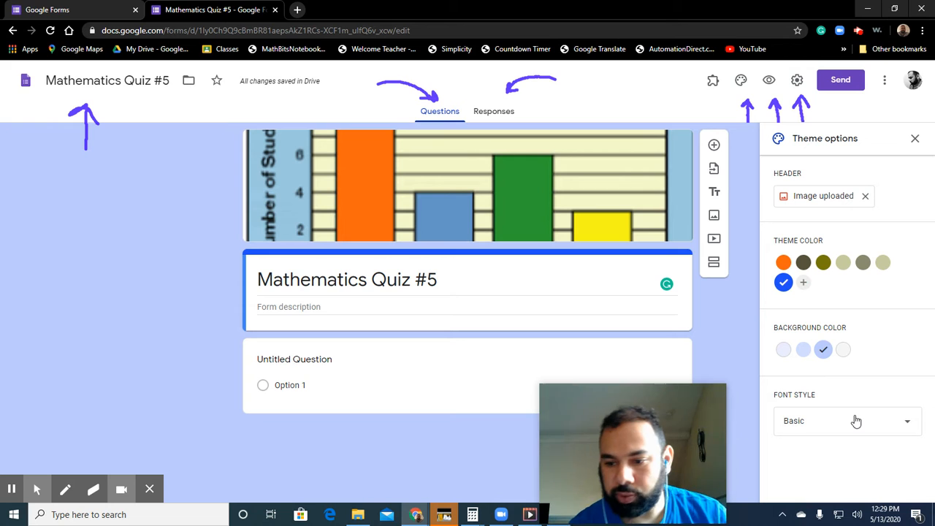
pyautogui.click(913, 421)
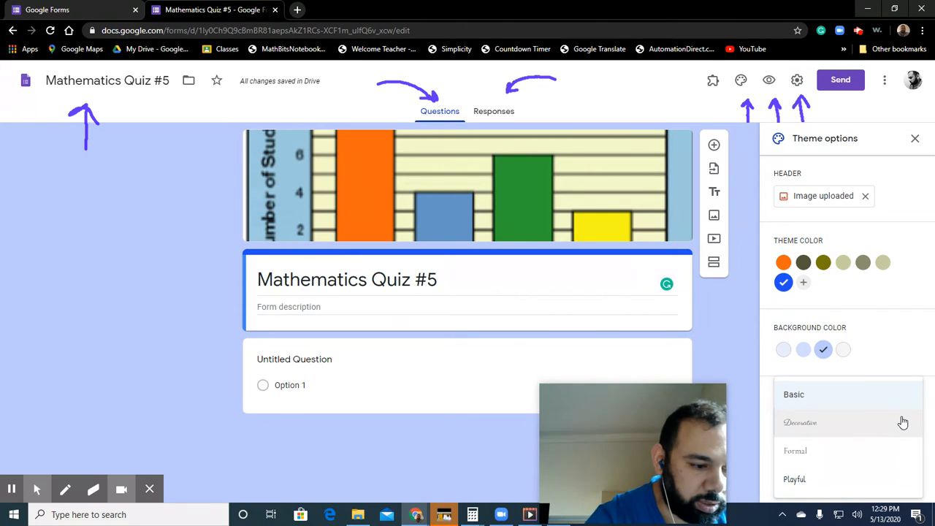
pyautogui.click(65, 488)
pyautogui.moveTo(200, 293); pyautogui.dragTo(251, 280)
pyautogui.moveTo(229, 275)
pyautogui.mouseDown()
pyautogui.moveTo(249, 277)
pyautogui.moveTo(239, 302)
pyautogui.mouseUp()
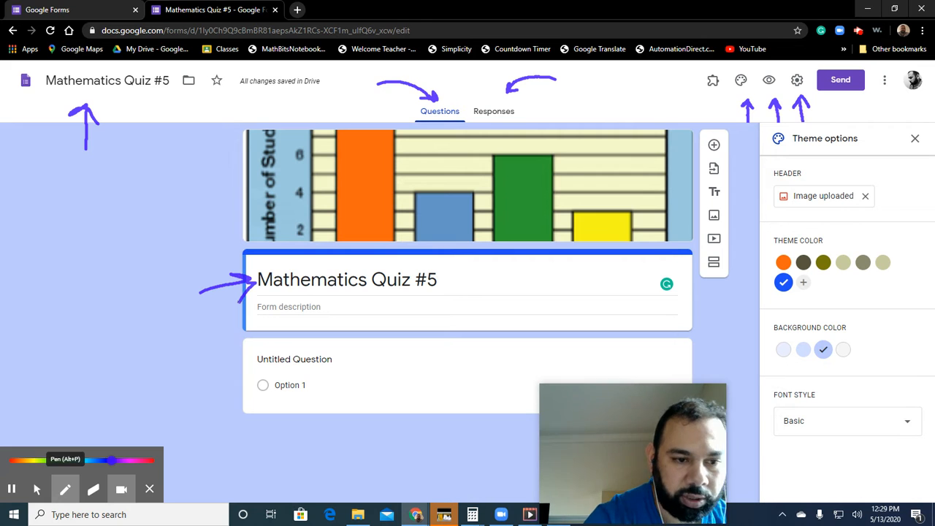
pyautogui.click(908, 428)
pyautogui.click(37, 489)
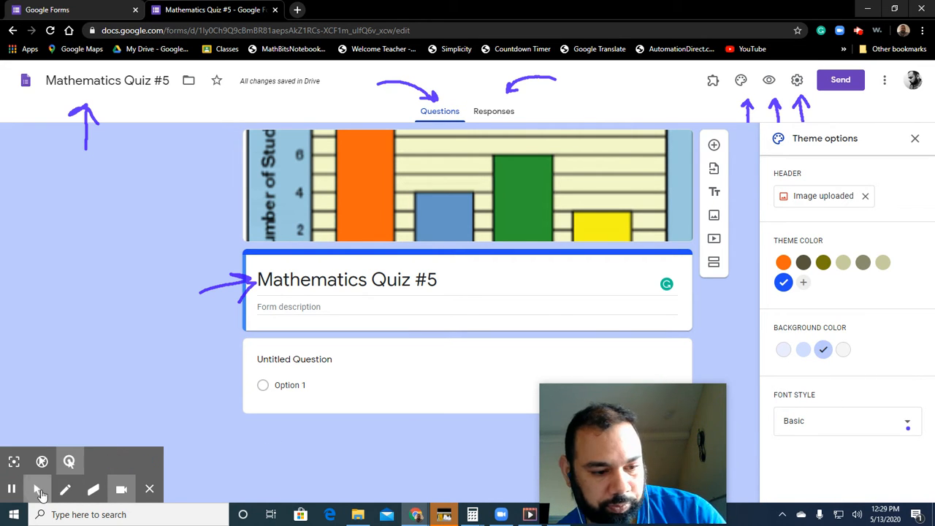
# Try the Decorative, Formal and Playful font styles on the form.
pyautogui.click(906, 431)
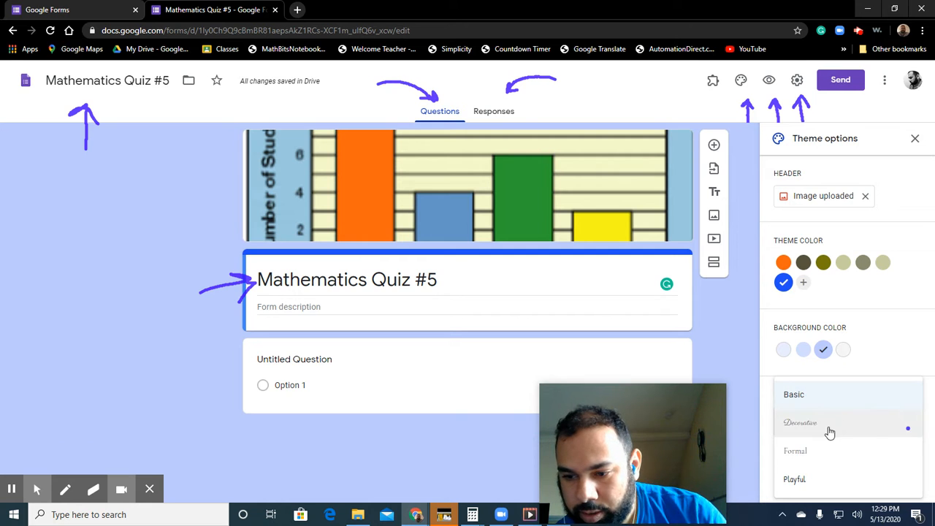
pyautogui.click(829, 429)
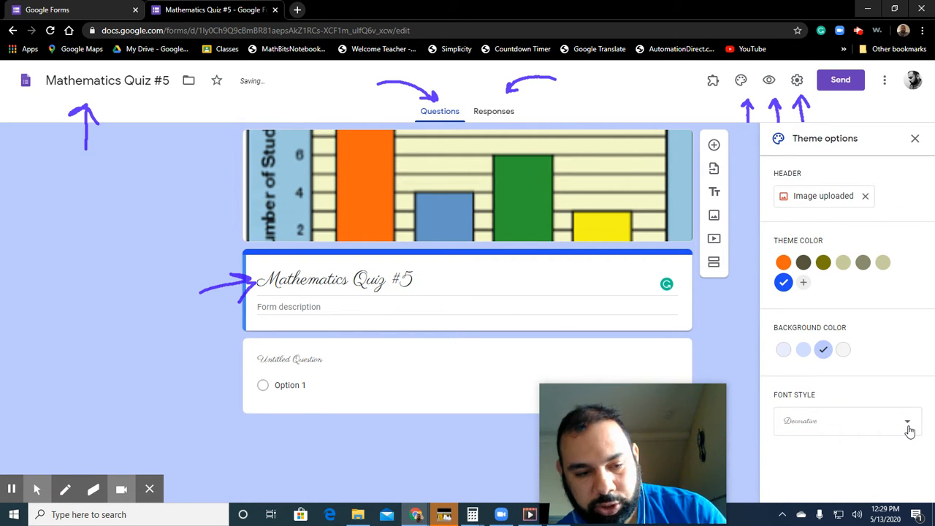
pyautogui.click(908, 429)
pyautogui.click(826, 451)
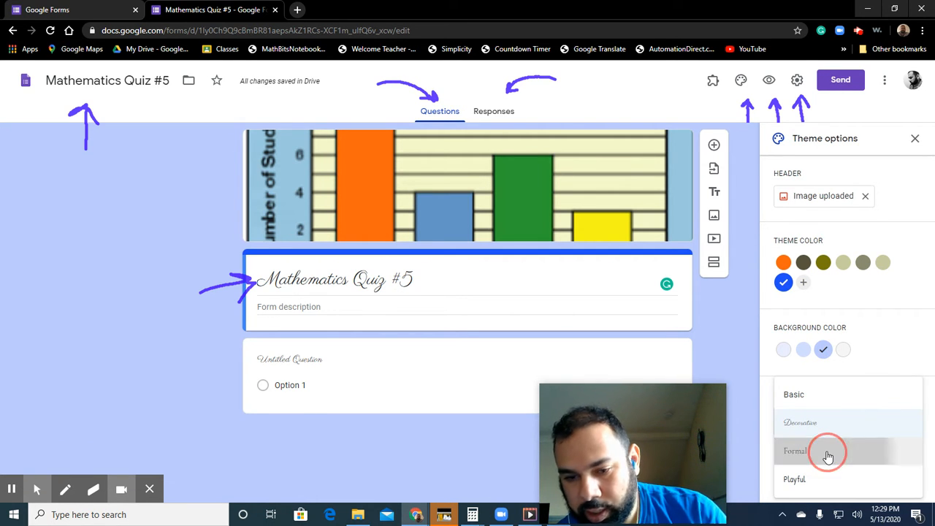
pyautogui.click(908, 434)
pyautogui.click(825, 459)
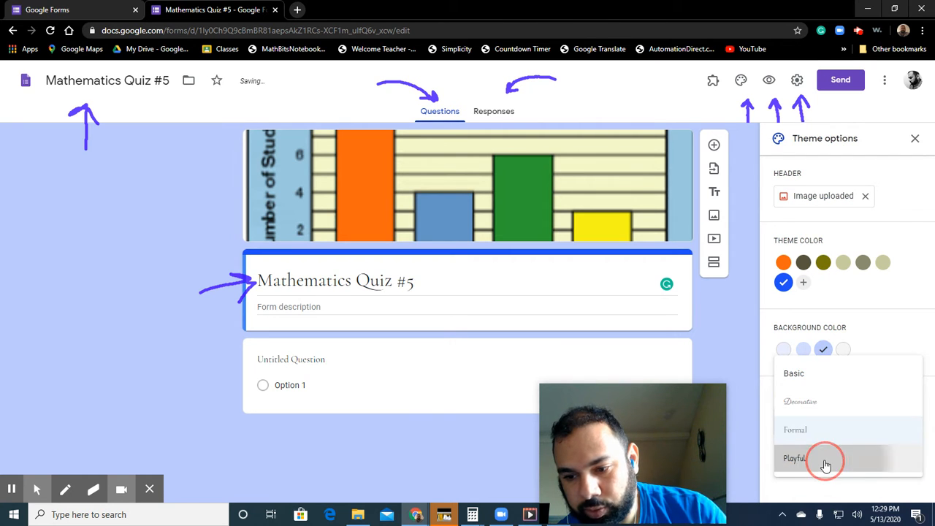
# Set the form's font style to Formal and check the form in a preview.
pyautogui.click(907, 428)
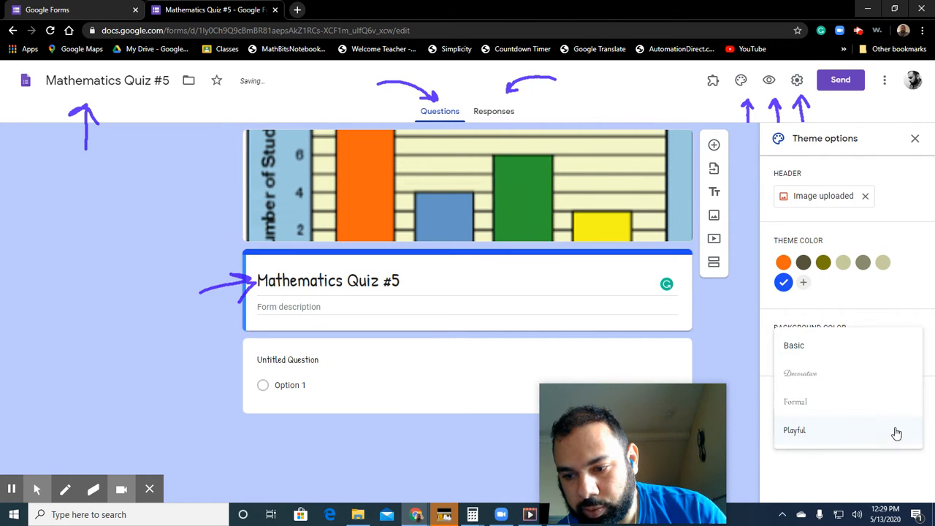
pyautogui.click(813, 404)
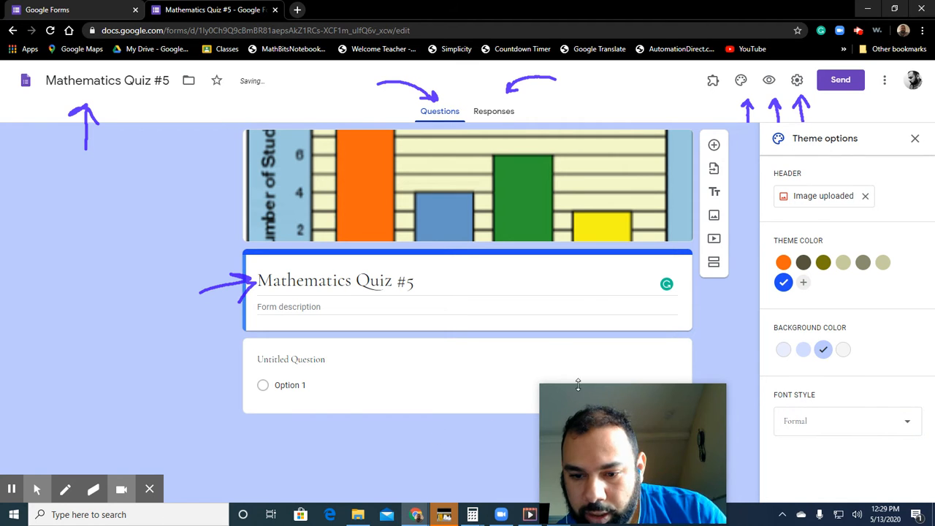
pyautogui.moveTo(633, 394); pyautogui.dragTo(831, 361)
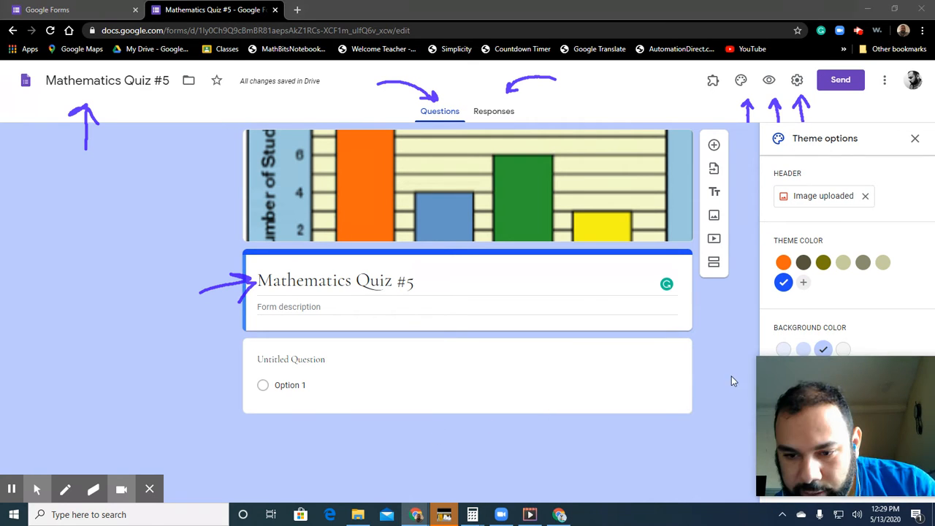
pyautogui.click(769, 81)
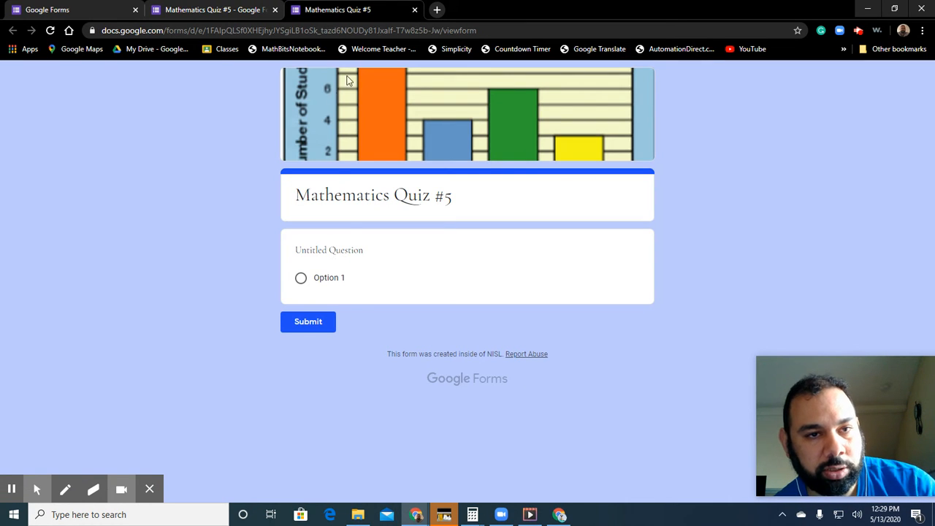
pyautogui.click(414, 9)
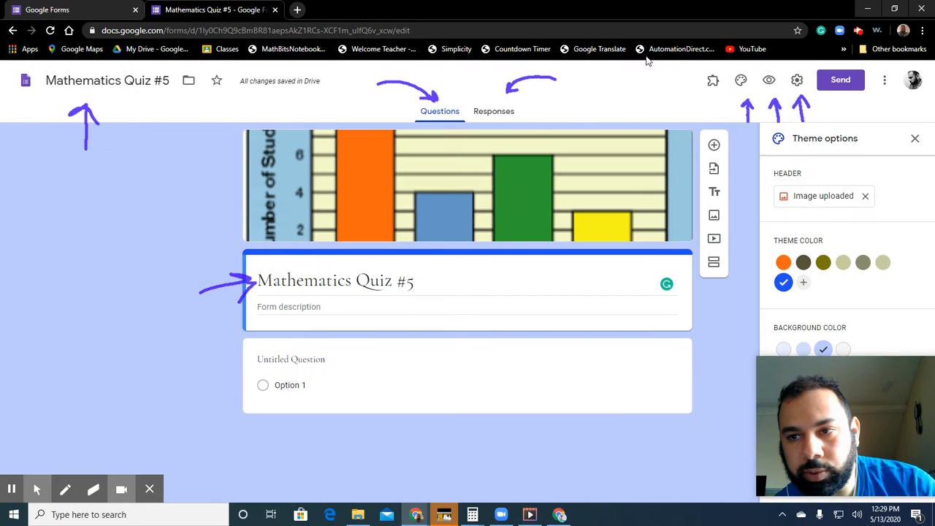
# Turn the form into a quiz in its settings so that questions can carry points and be auto-graded.
pyautogui.click(798, 80)
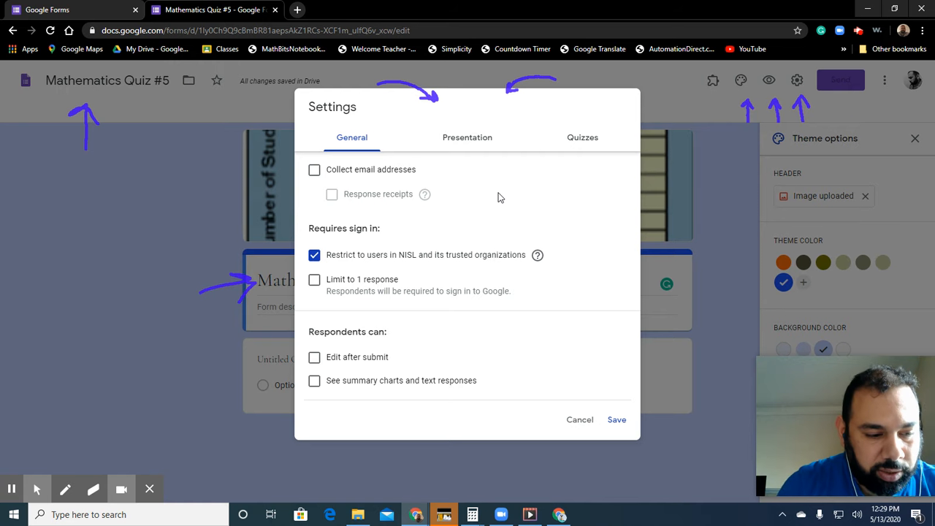
pyautogui.click(584, 136)
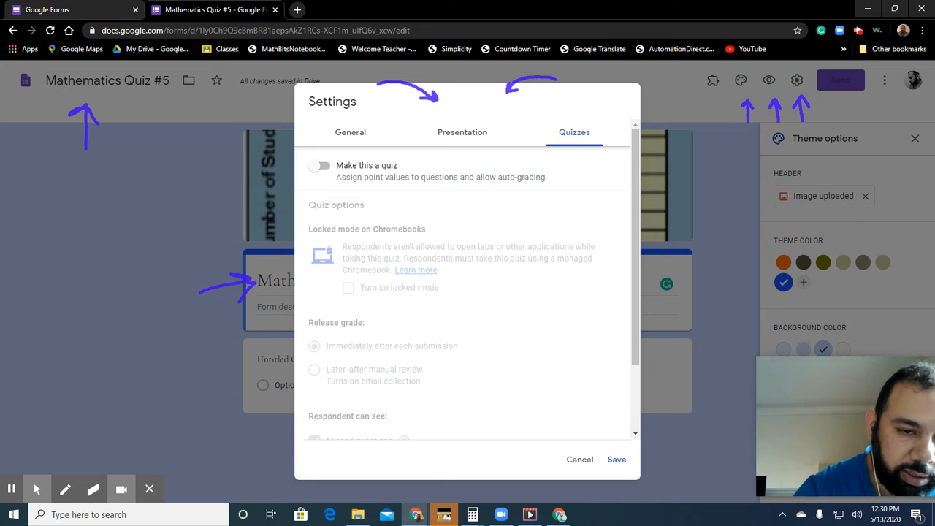
pyautogui.click(320, 166)
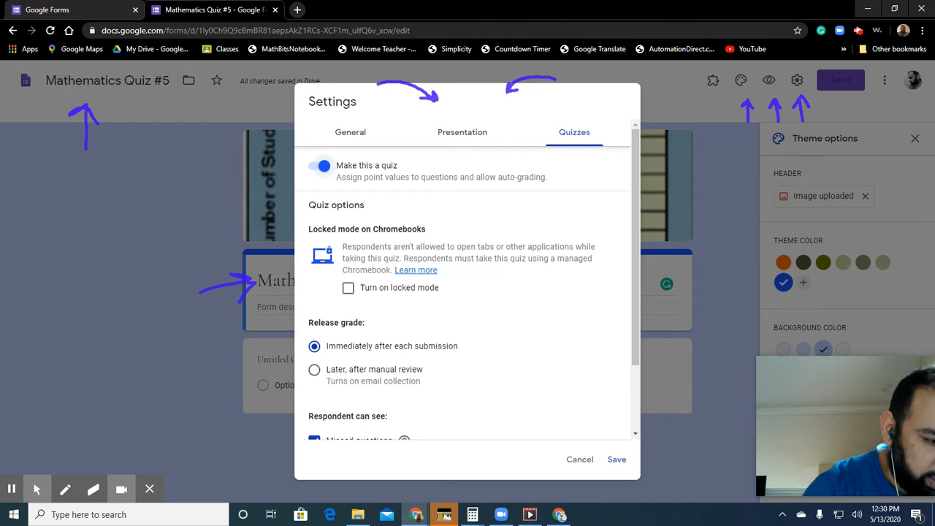
# Try locked mode on Chromebooks for the quiz and turn it off again.
pyautogui.click(65, 488)
pyautogui.moveTo(510, 213)
pyautogui.mouseDown()
pyautogui.moveTo(447, 218)
pyautogui.moveTo(471, 229)
pyautogui.mouseUp()
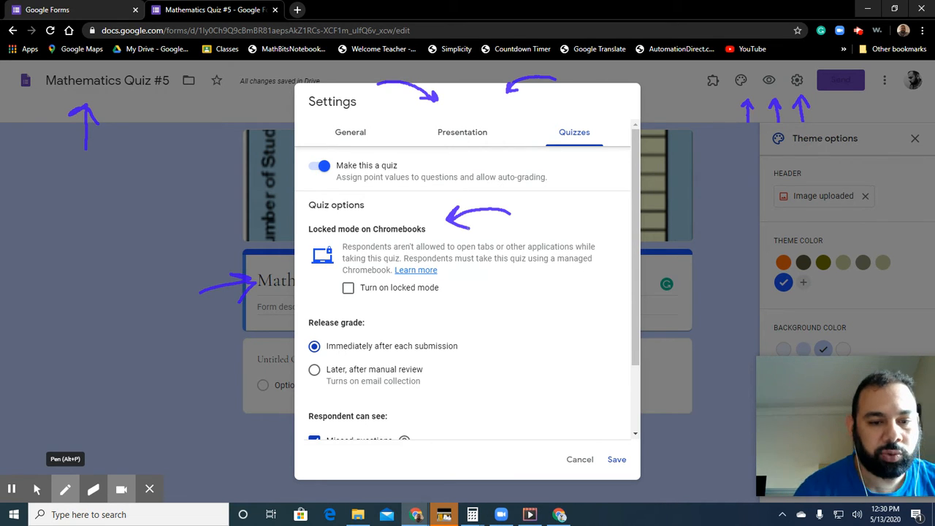
pyautogui.click(37, 489)
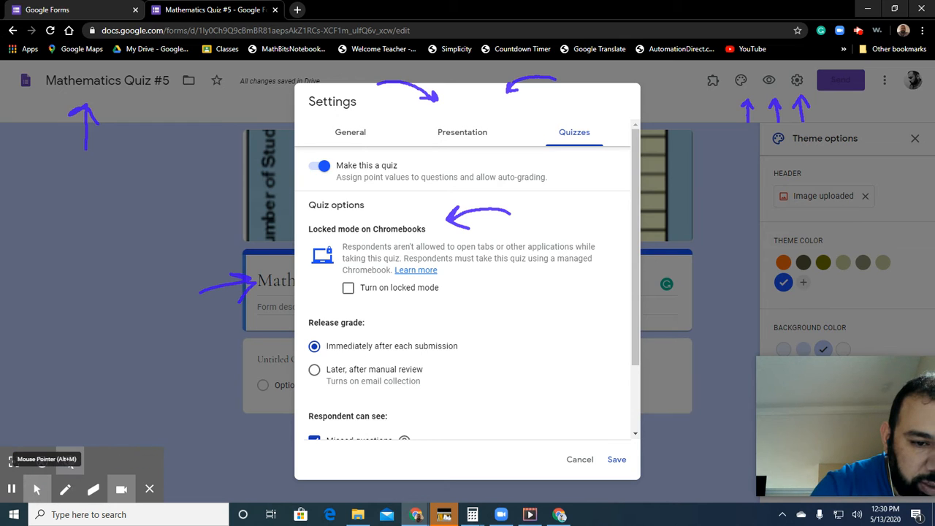
pyautogui.click(348, 288)
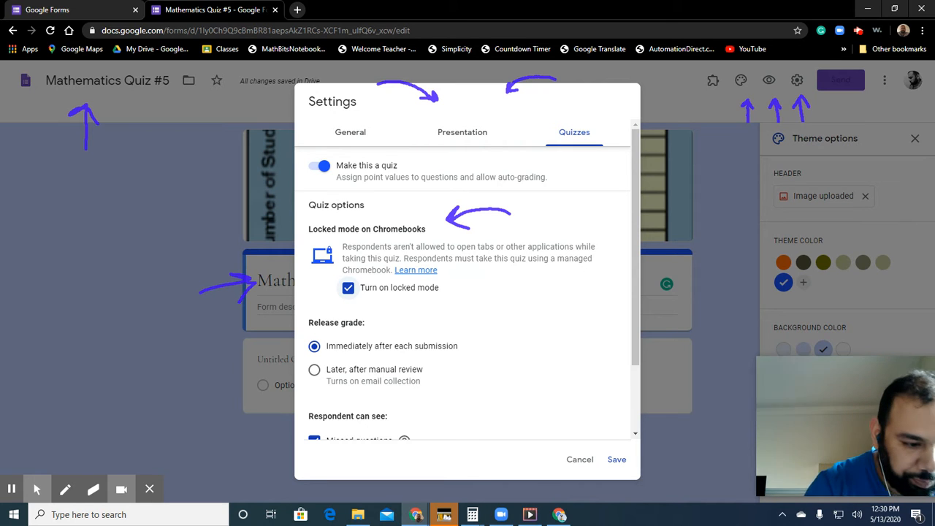
pyautogui.hotkey('alt', 'p')
pyautogui.moveTo(593, 268); pyautogui.dragTo(538, 268)
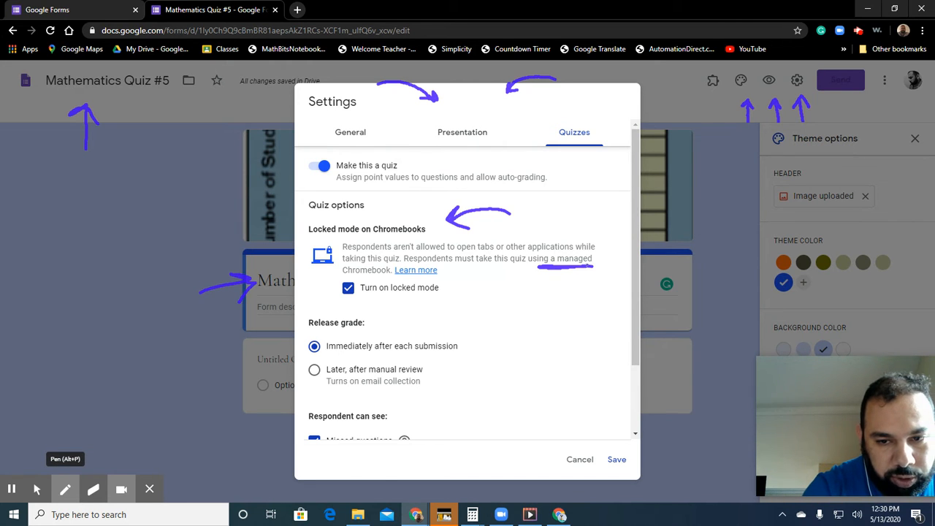
pyautogui.hotkey('alt', 'm')
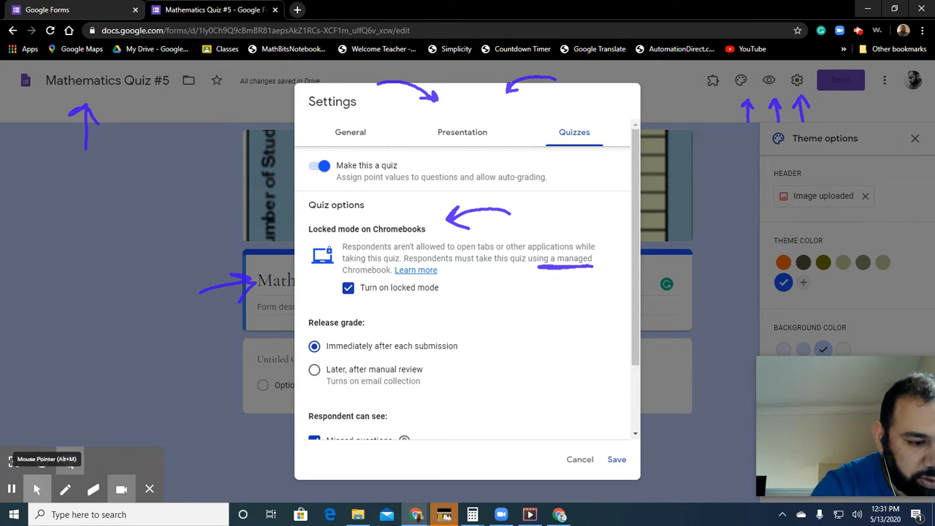
pyautogui.click(347, 288)
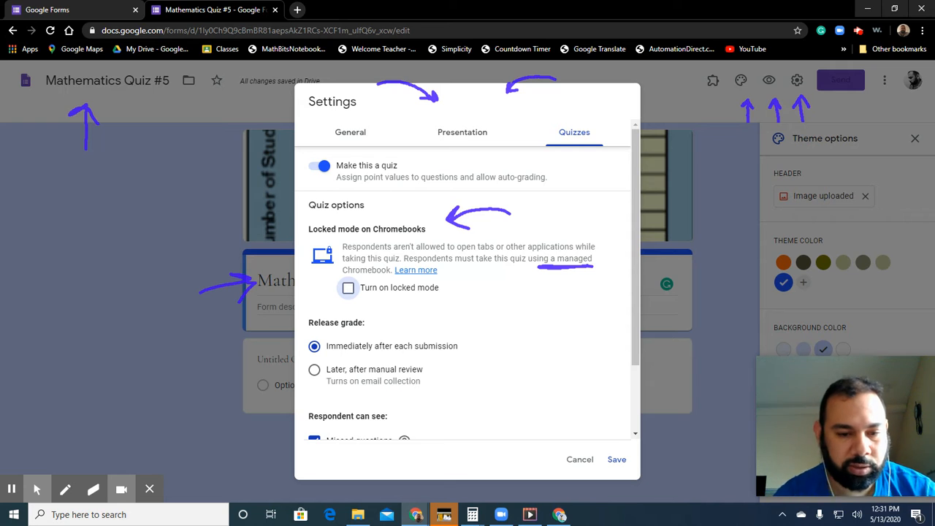
# Stop respondents from seeing the correct answers in the quiz options.
pyautogui.scroll(-1, 485, 349)
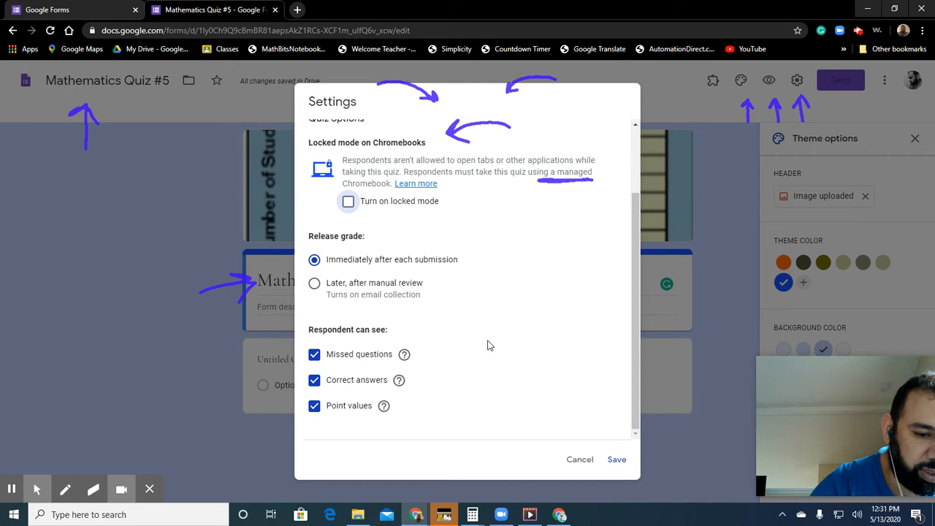
pyautogui.click(314, 380)
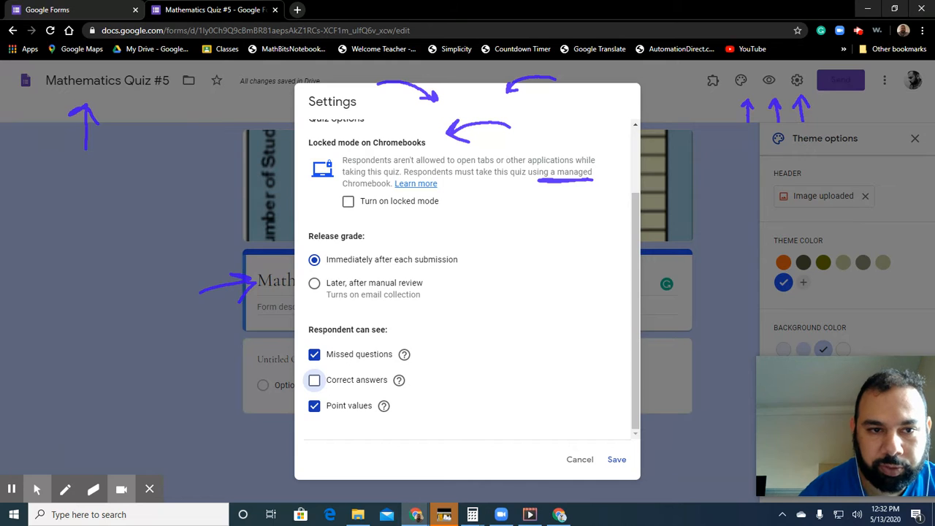
pyautogui.scroll(2, 475, 265)
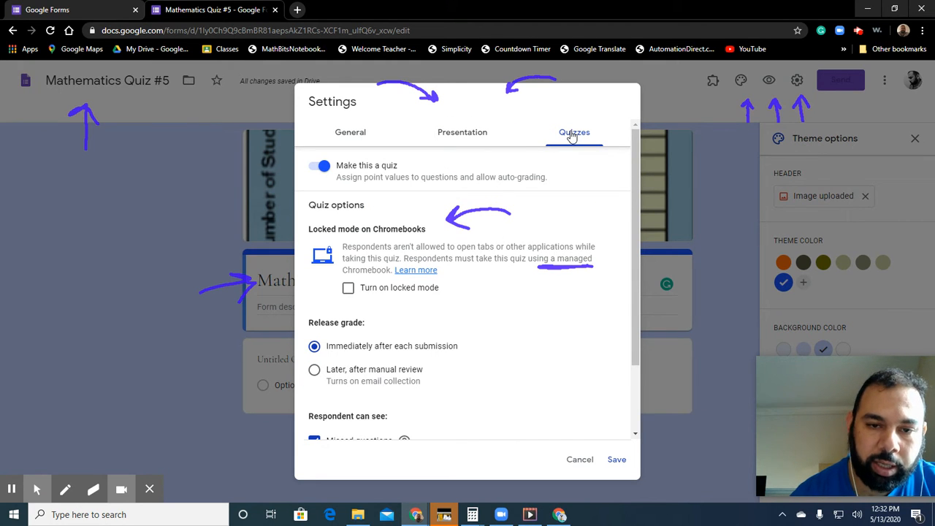
# Collect email addresses with response receipts and limit respondents to 1 response in the form's general settings.
pyautogui.click(350, 131)
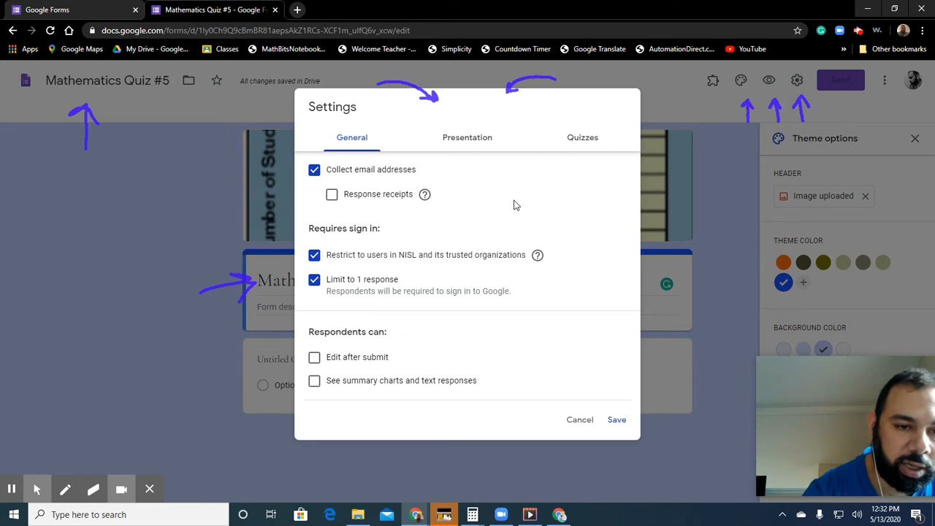
pyautogui.click(314, 170)
pyautogui.click(314, 170)
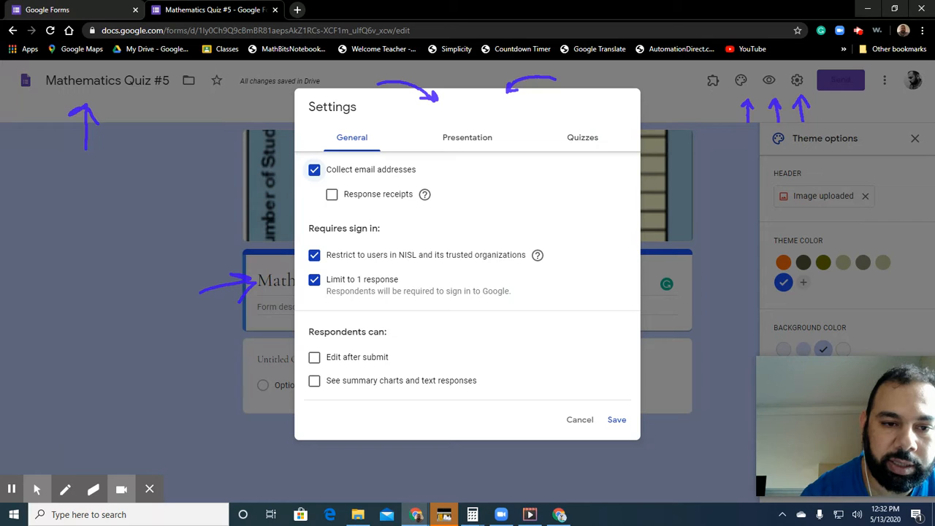
pyautogui.click(332, 194)
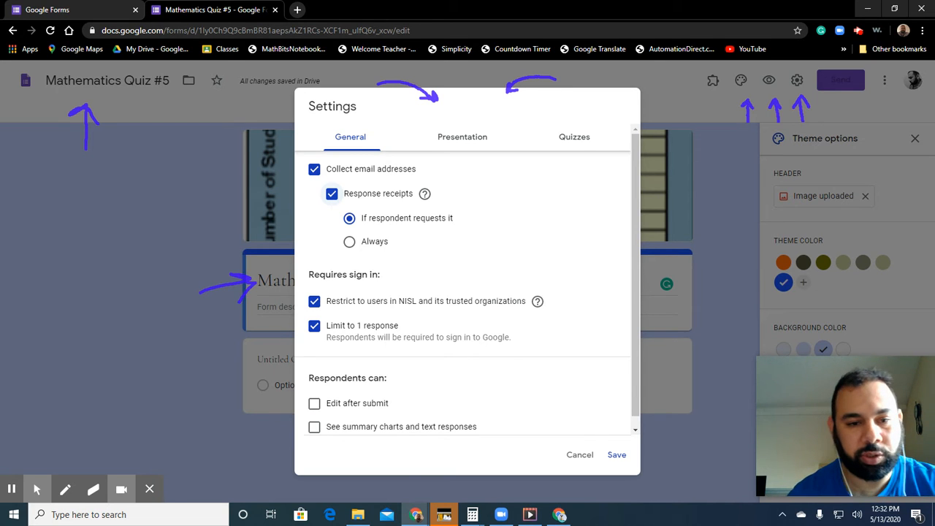
# Always send response receipts, and remove both the restriction to NISL users and the limit to 1 response.
pyautogui.click(349, 241)
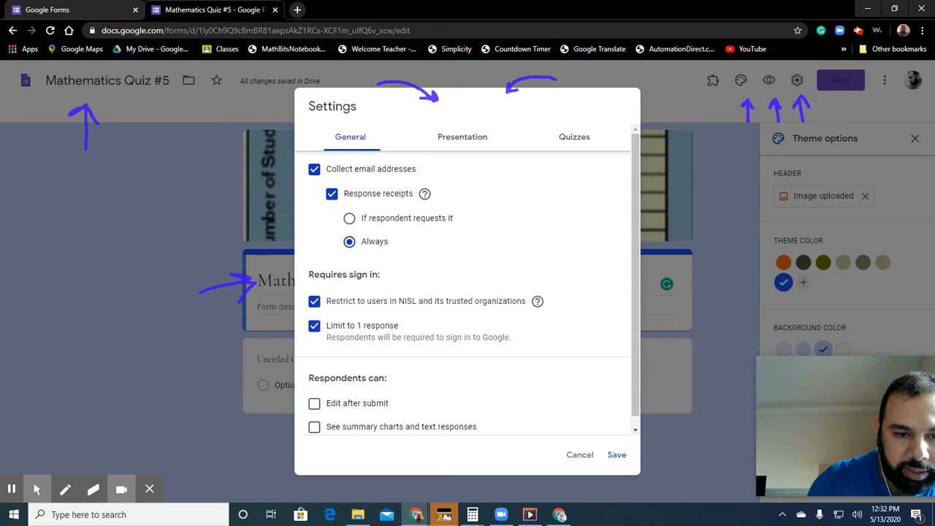
pyautogui.click(314, 301)
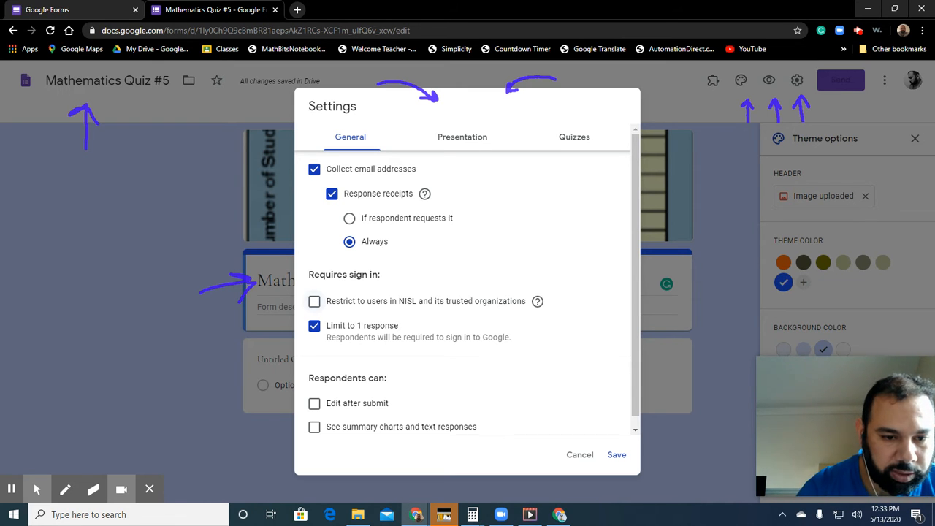
pyautogui.click(315, 326)
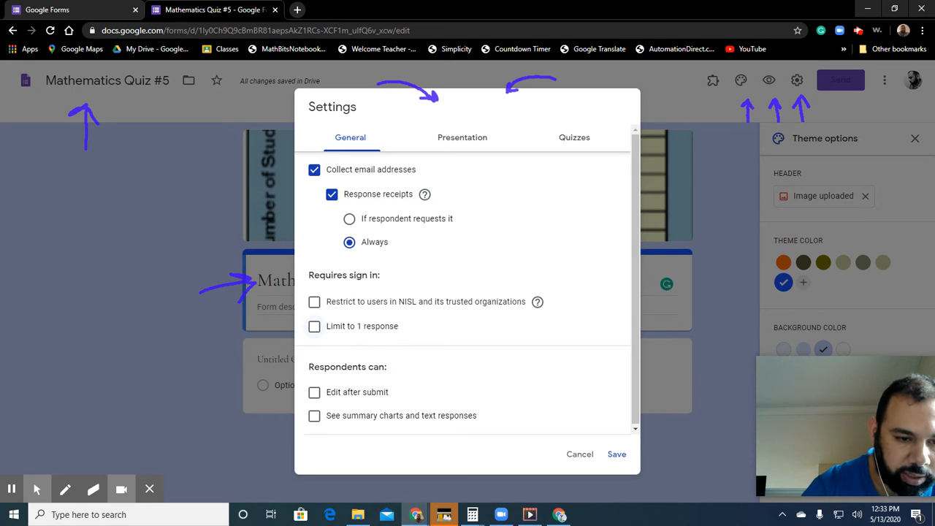
pyautogui.click(314, 326)
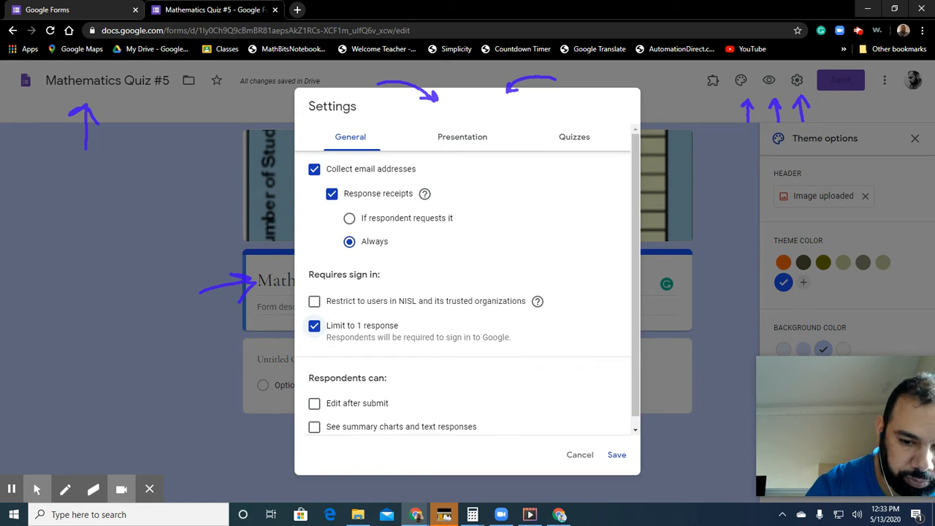
pyautogui.click(314, 326)
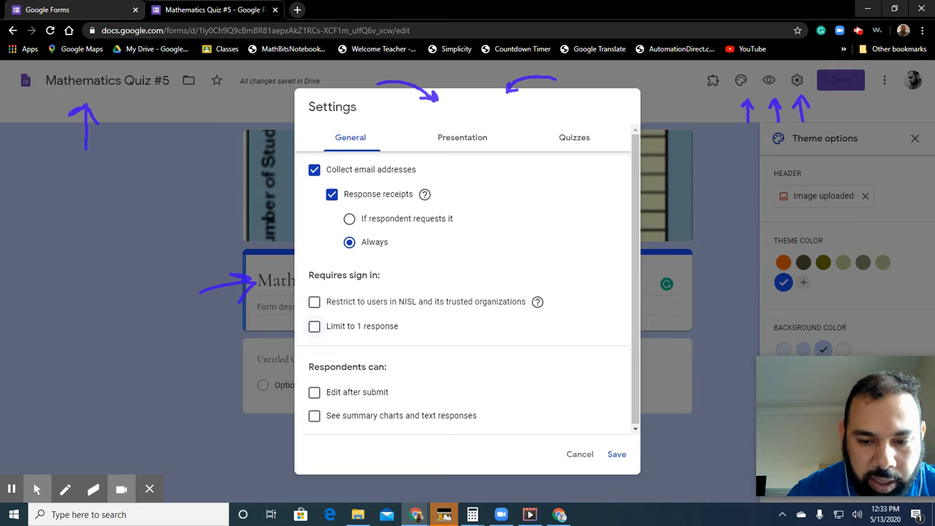
# Show the progress bar, draw a pen arrow at the Shuffle question order option, and hide the link to submit another response.
pyautogui.click(466, 138)
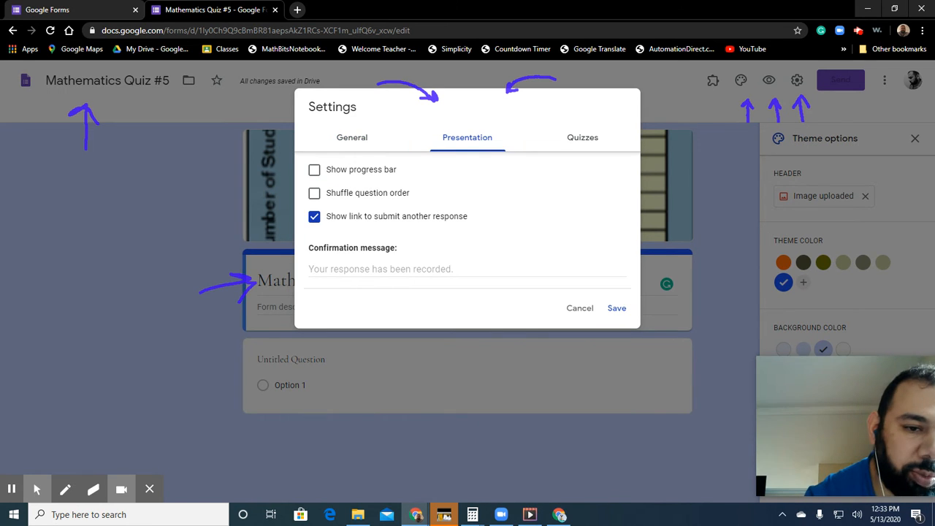
pyautogui.click(314, 170)
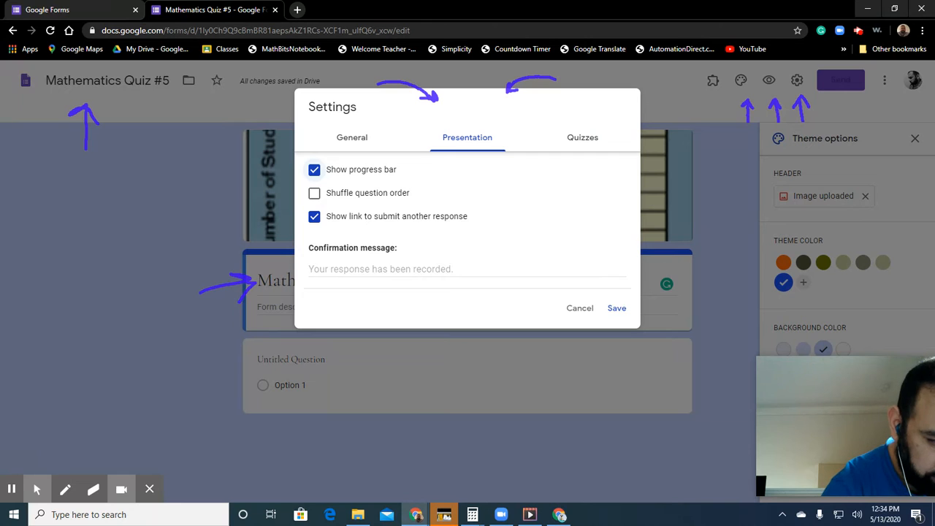
pyautogui.click(65, 489)
pyautogui.moveTo(514, 188)
pyautogui.mouseDown()
pyautogui.moveTo(428, 170)
pyautogui.moveTo(442, 196)
pyautogui.mouseUp()
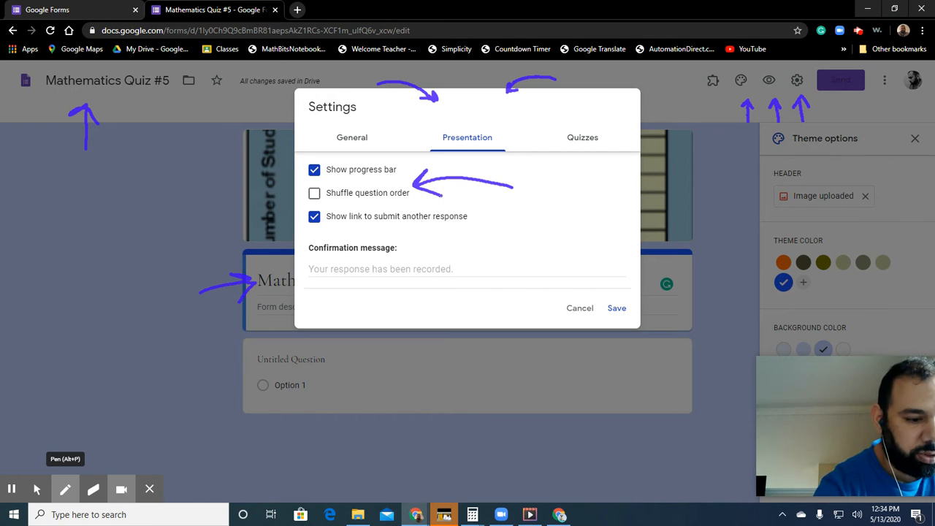
pyautogui.click(36, 489)
pyautogui.click(314, 217)
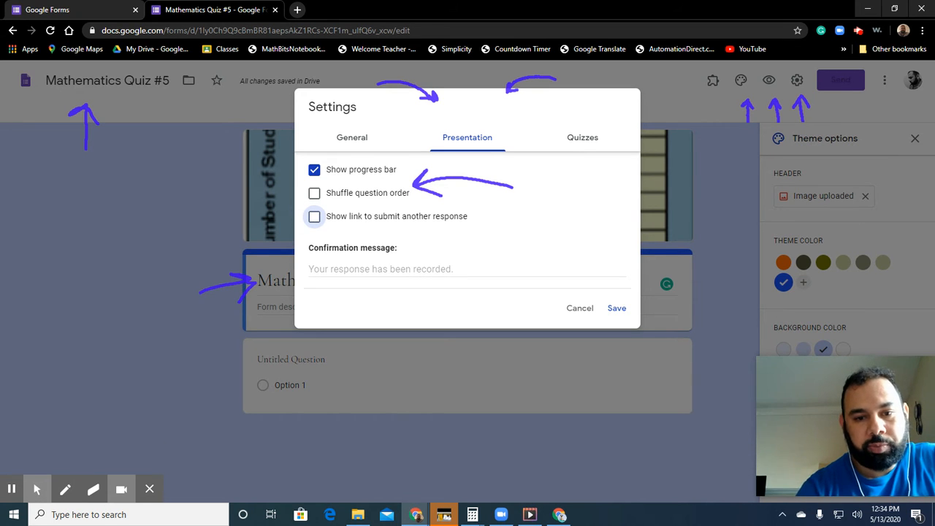
# Set the confirmation message to "thank you, have a good day" and save the form settings.
pyautogui.click(401, 269)
pyautogui.write('t')
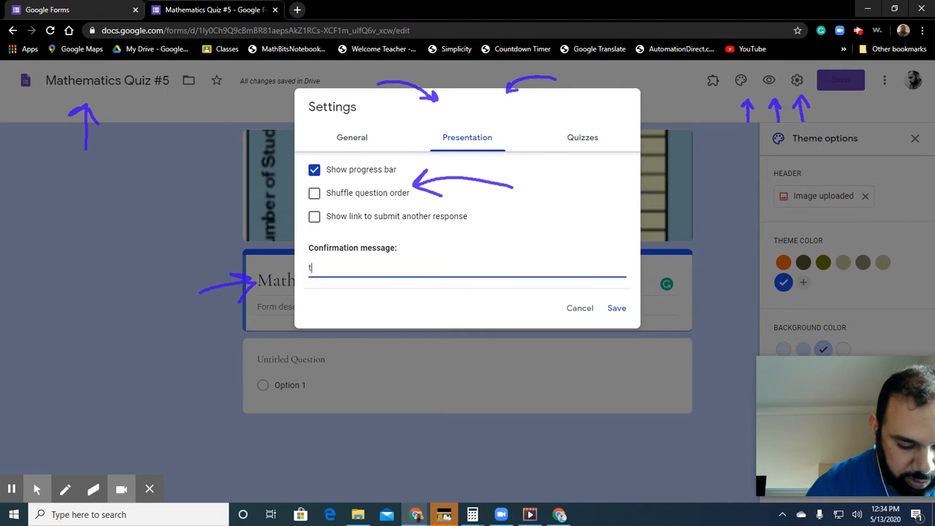
pyautogui.write('hank you')
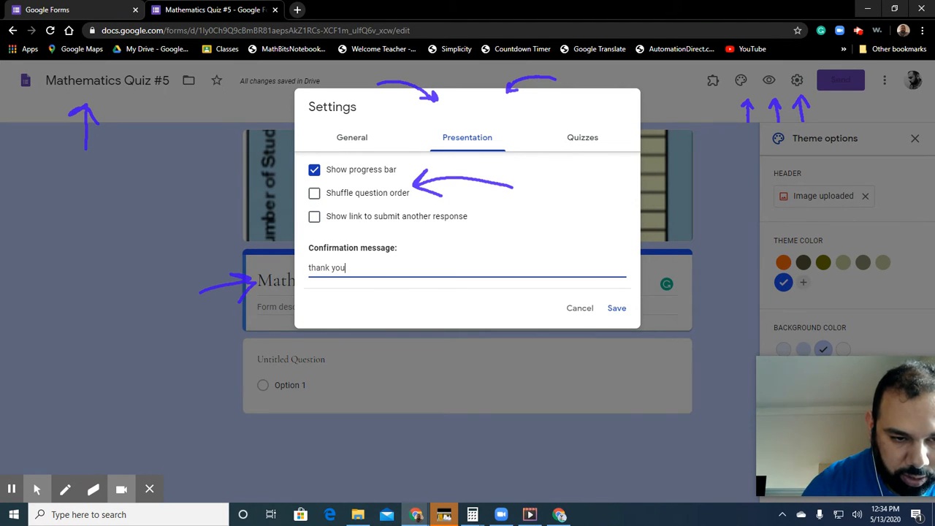
pyautogui.write(', ')
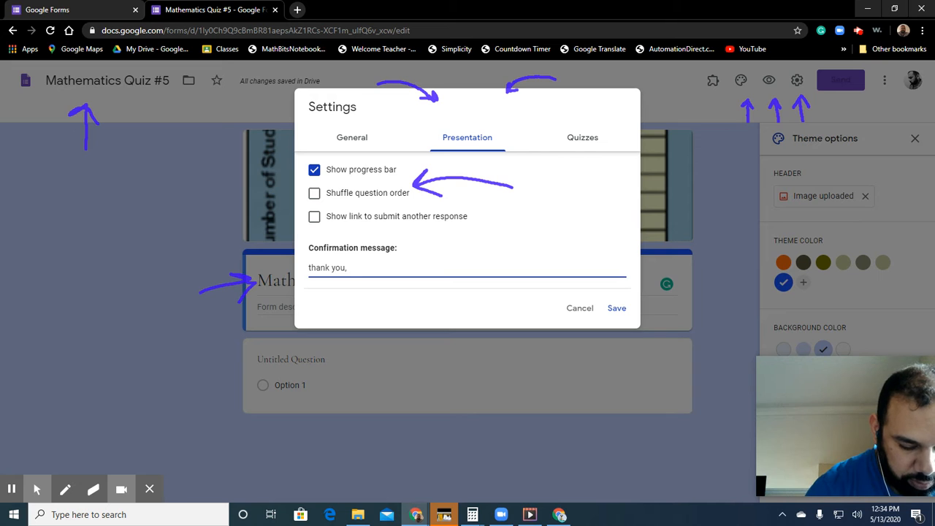
pyautogui.write('ha')
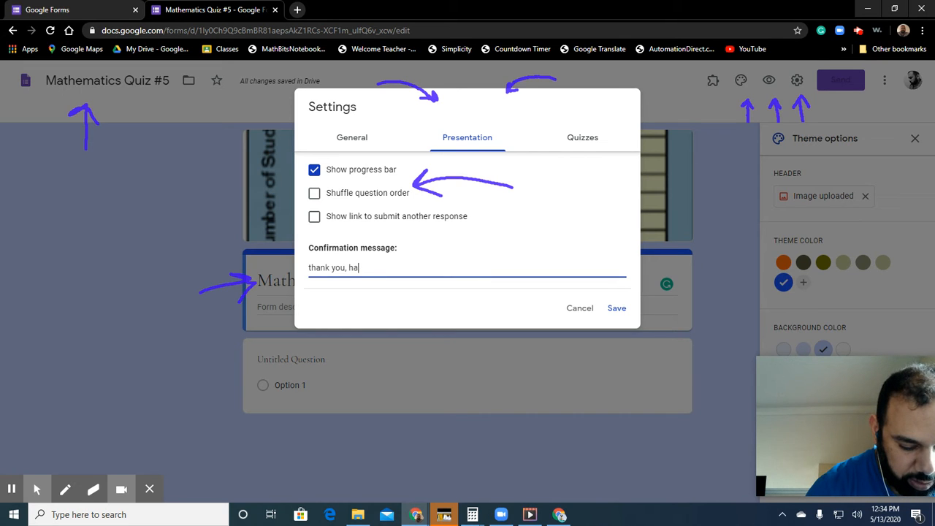
pyautogui.write('ve a good')
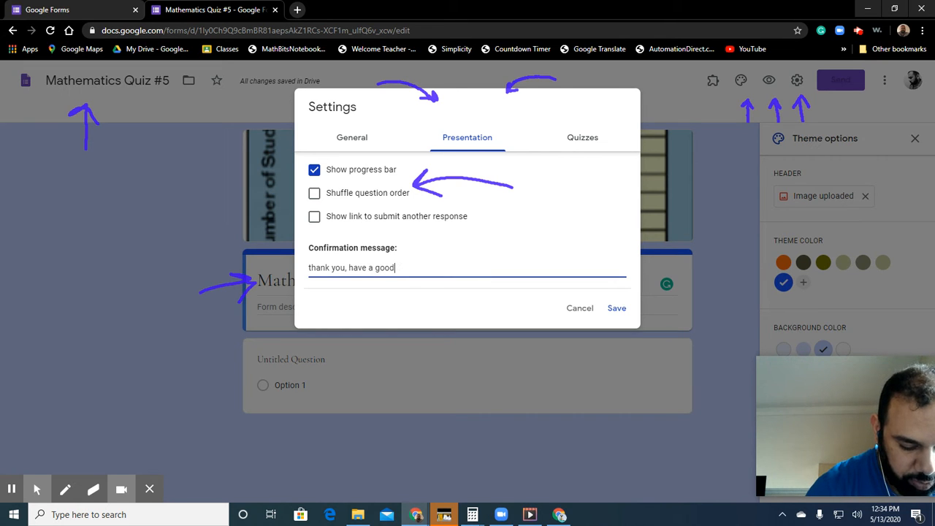
pyautogui.write(' eye')
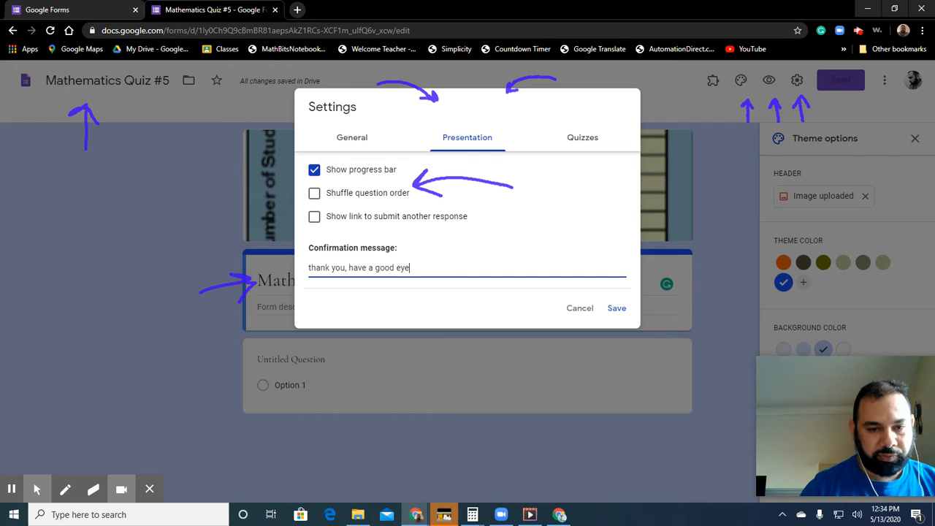
pyautogui.press('BackSpace')
pyautogui.press('BackSpace')
pyautogui.press('BackSpace')
pyautogui.write('day')
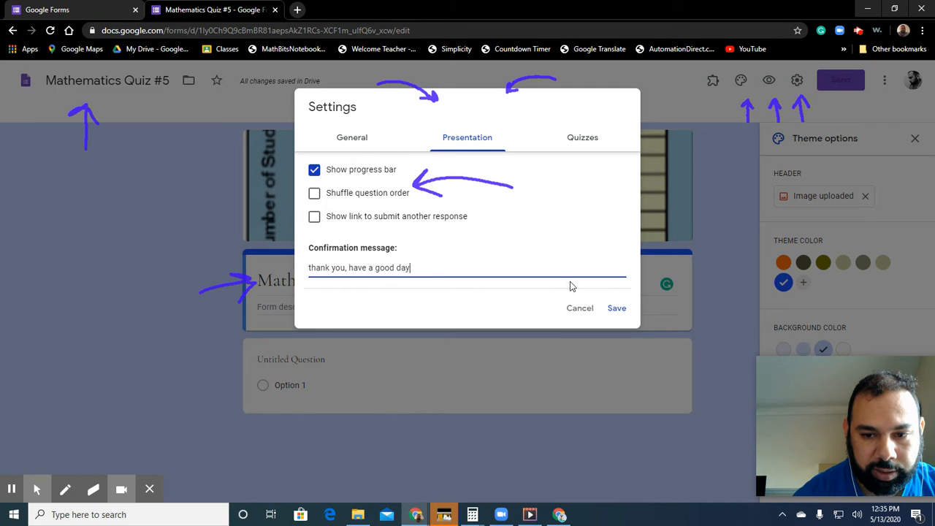
pyautogui.click(616, 308)
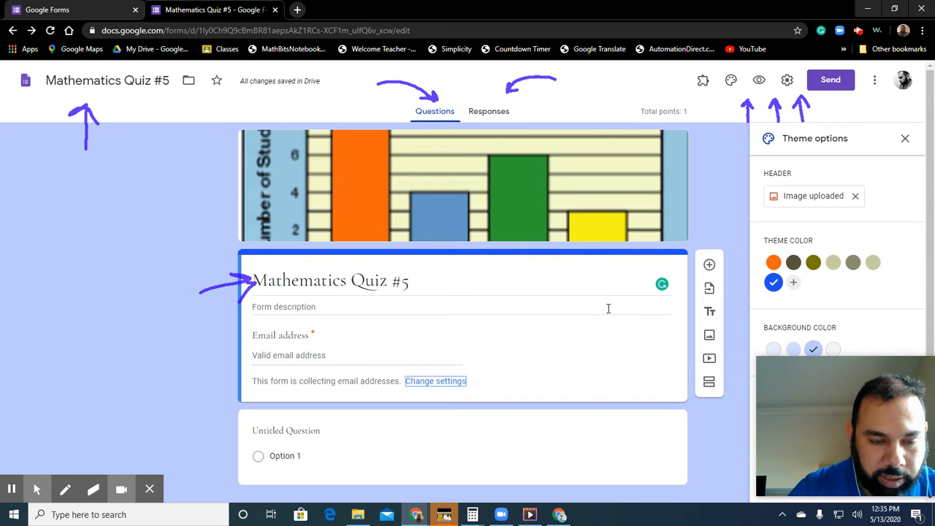
# Draw a pen arrow pointing at the form's Email address field and close the theme options.
pyautogui.click(65, 489)
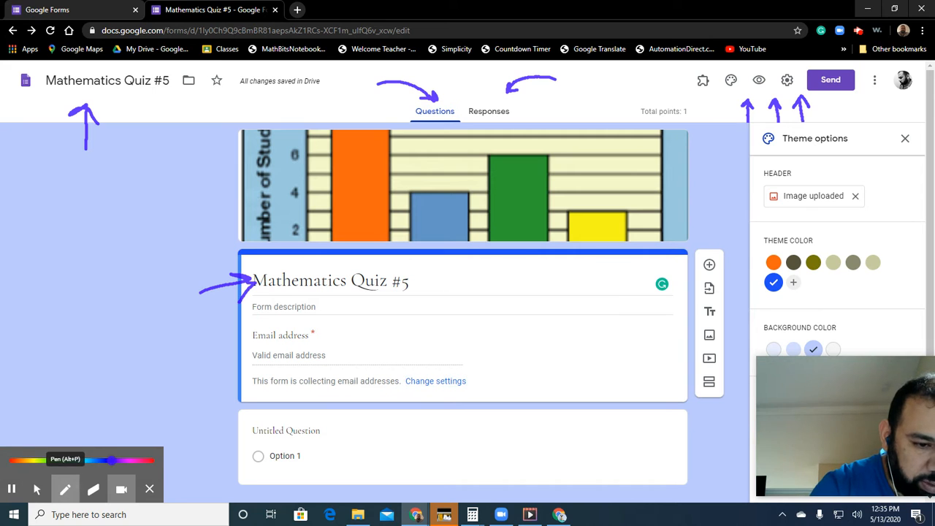
pyautogui.moveTo(171, 348)
pyautogui.mouseDown()
pyautogui.moveTo(232, 339)
pyautogui.moveTo(223, 356)
pyautogui.mouseUp()
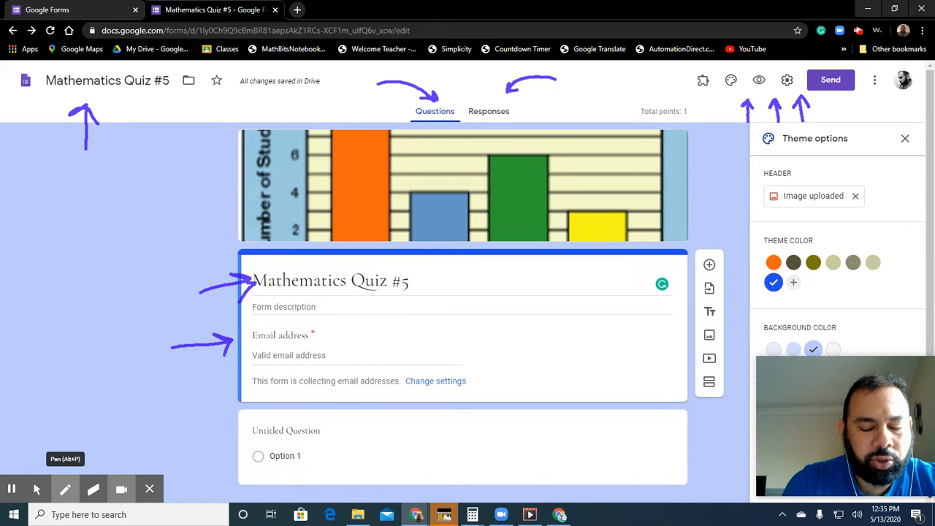
pyautogui.click(36, 489)
pyautogui.click(905, 138)
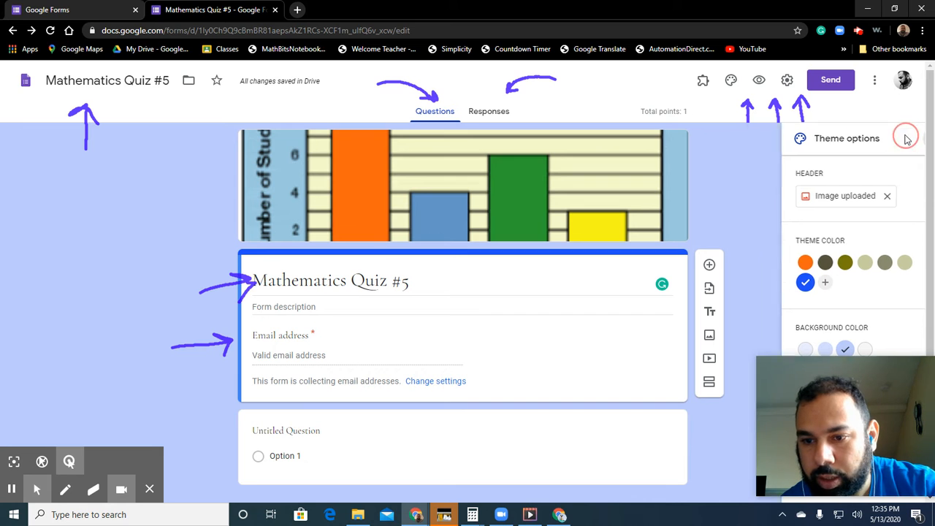
# Mark the form's question-adding tools with a pen arrow and a circle drawn around them.
pyautogui.click(65, 489)
pyautogui.moveTo(822, 229); pyautogui.dragTo(744, 261)
pyautogui.moveTo(728, 230)
pyautogui.mouseDown()
pyautogui.moveTo(691, 252)
pyautogui.moveTo(690, 392)
pyautogui.moveTo(733, 394)
pyautogui.moveTo(741, 310)
pyautogui.moveTo(722, 219)
pyautogui.mouseUp()
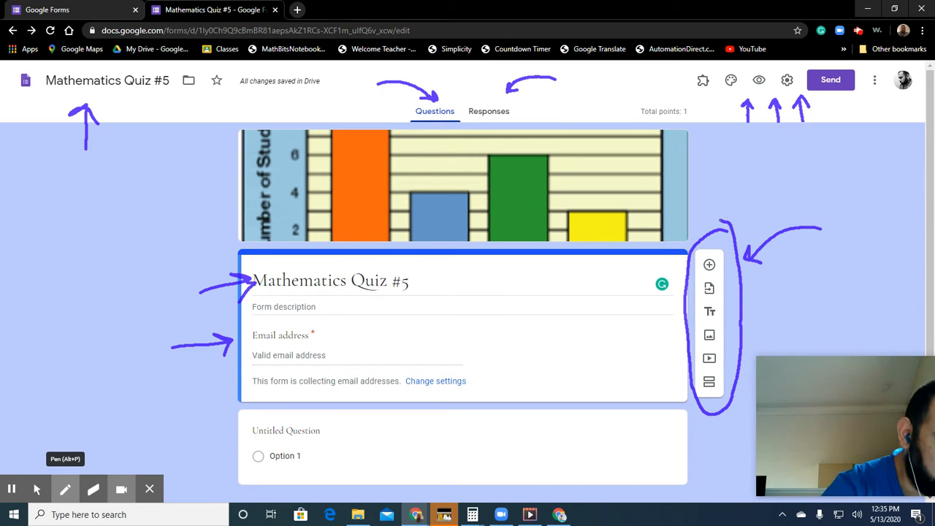
pyautogui.click(36, 489)
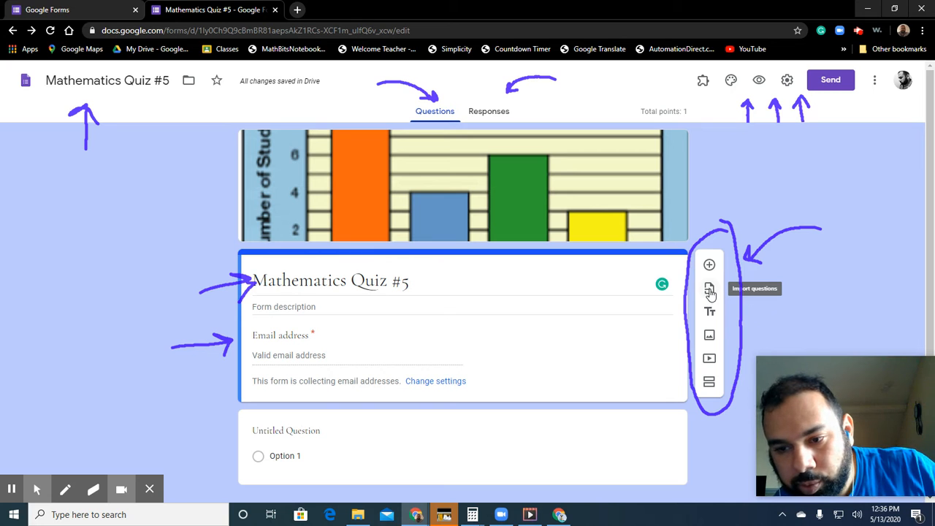
# Start importing questions from the existing form "Week 8 - Wednesday- Review - - - - Quiz".
pyautogui.click(710, 291)
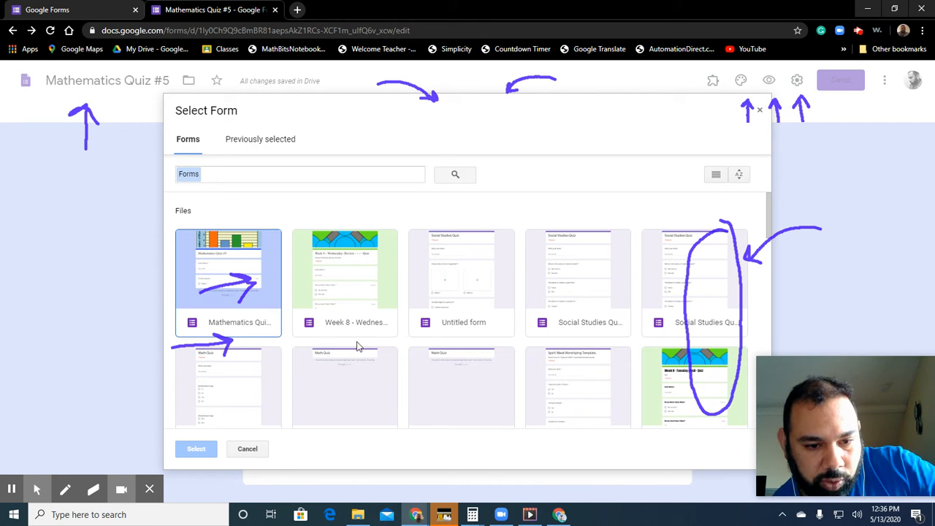
pyautogui.click(358, 290)
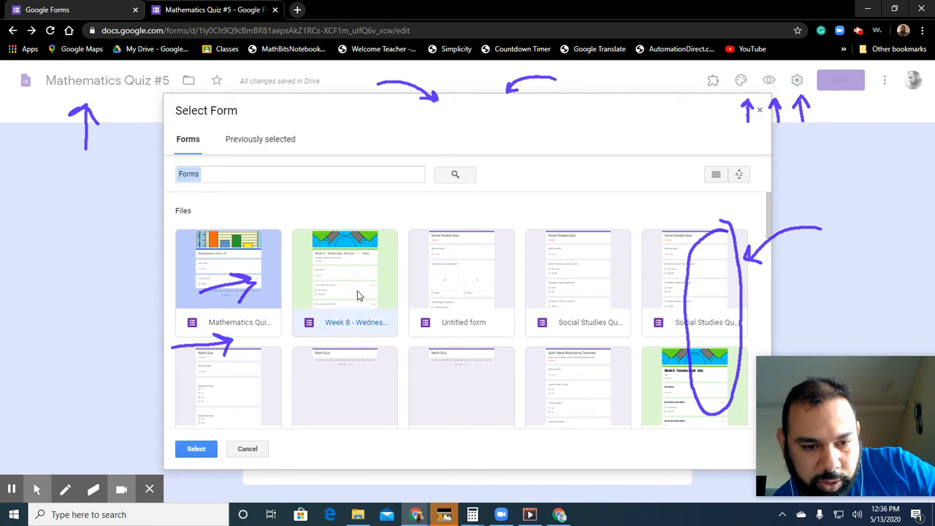
pyautogui.click(197, 448)
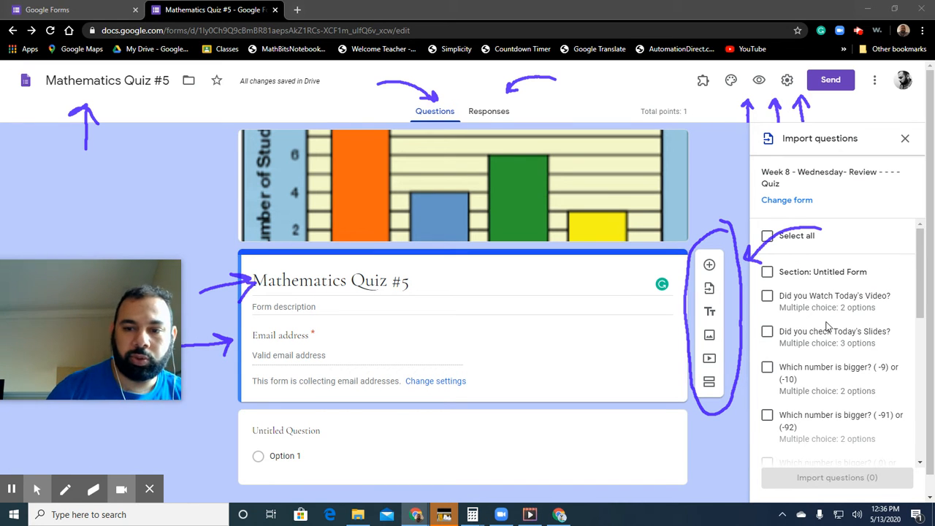
# Import the "(-91) or (-92)" comparison question, the ascending order question and "Did you enjoy Today's Lesson?" into the quiz.
pyautogui.scroll(-3, 802, 304)
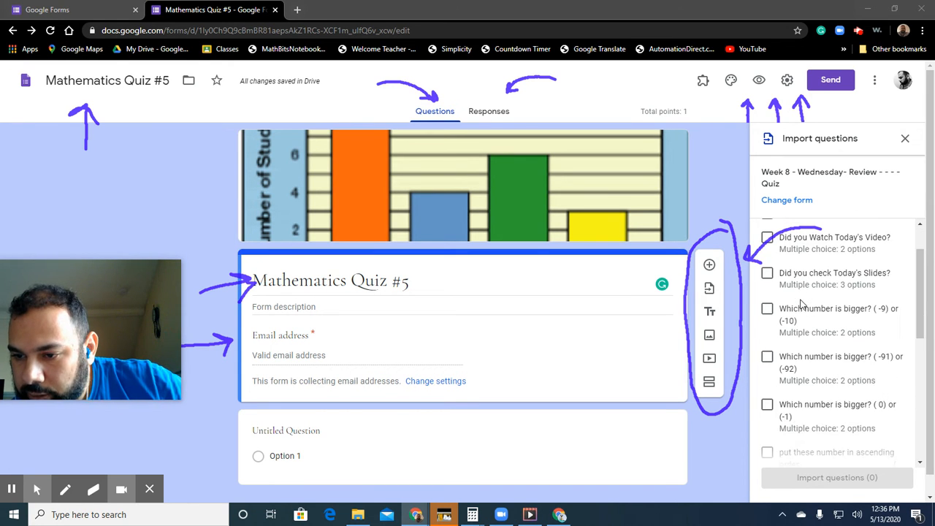
pyautogui.click(768, 299)
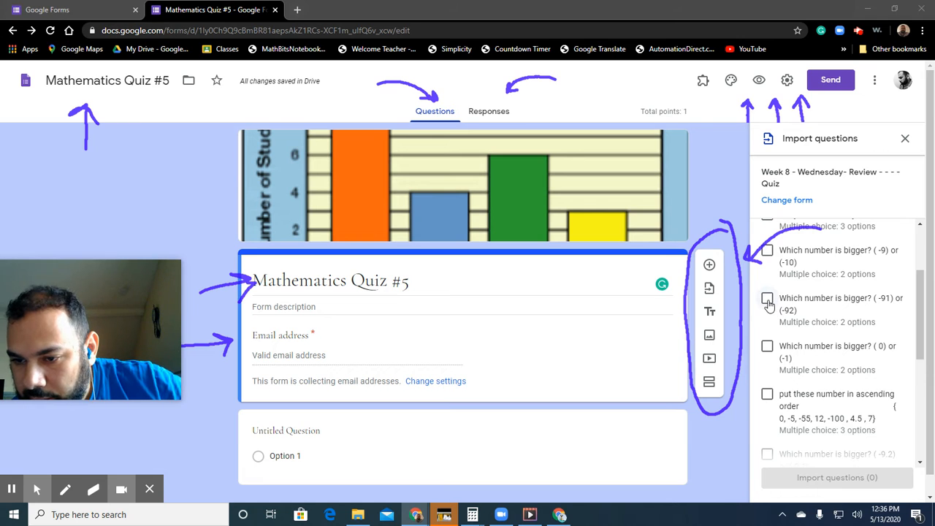
pyautogui.click(767, 395)
pyautogui.scroll(-4, 816, 370)
pyautogui.scroll(-2, 816, 370)
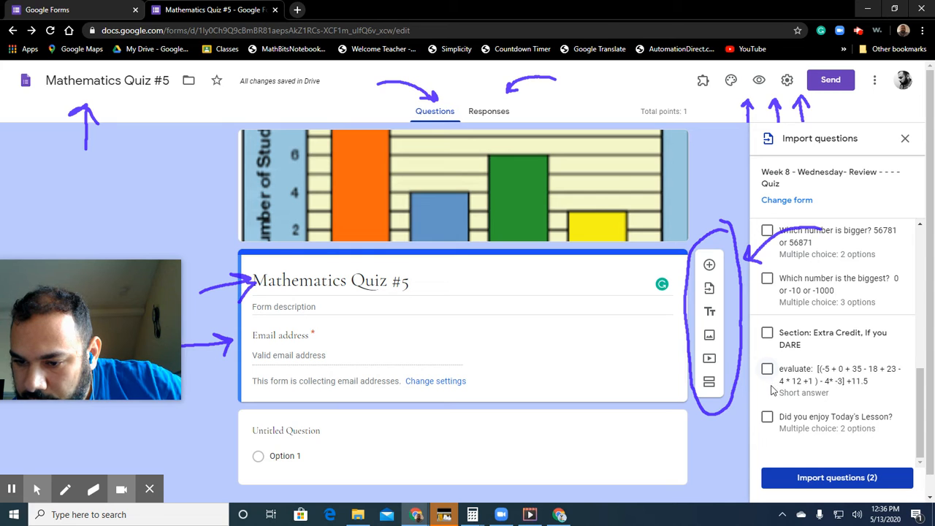
pyautogui.click(768, 418)
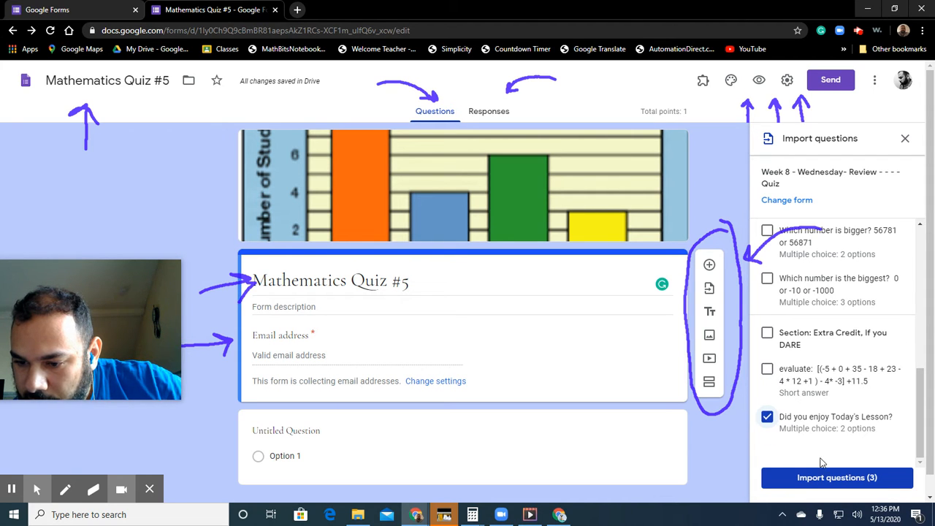
pyautogui.click(831, 479)
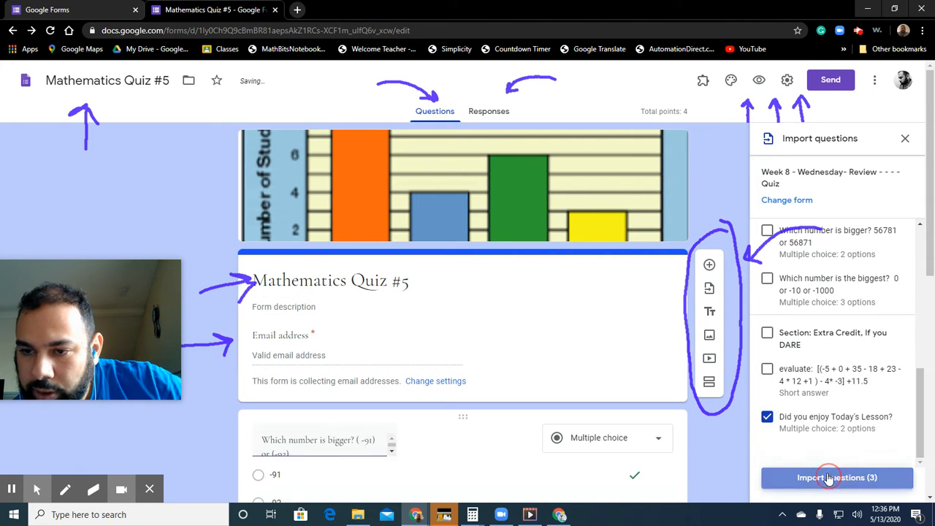
# Review the imported questions in the form below the email address section.
pyautogui.scroll(-5, 592, 390)
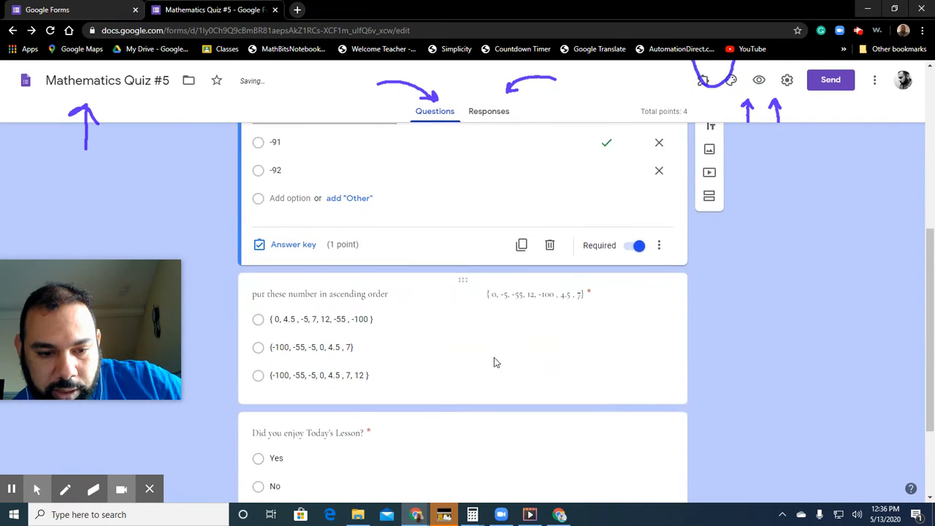
pyautogui.scroll(5, 481, 372)
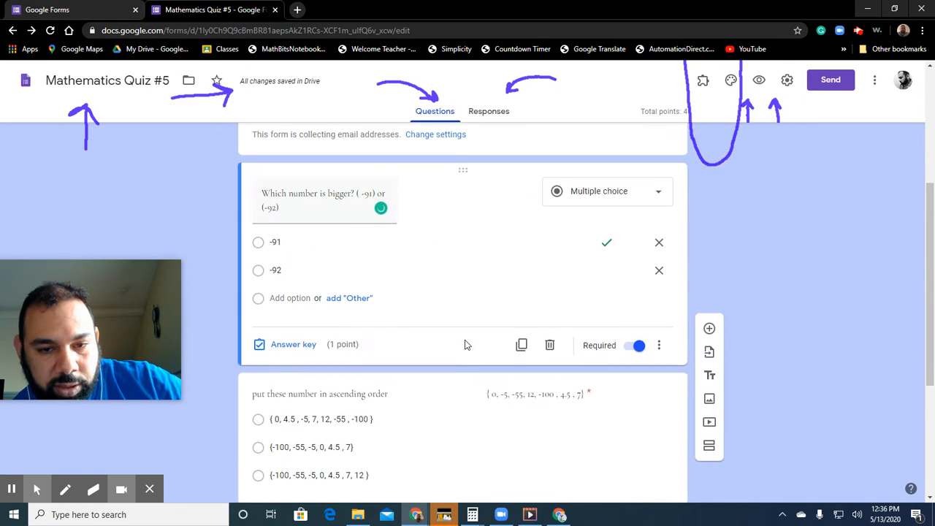
pyautogui.scroll(1, 453, 328)
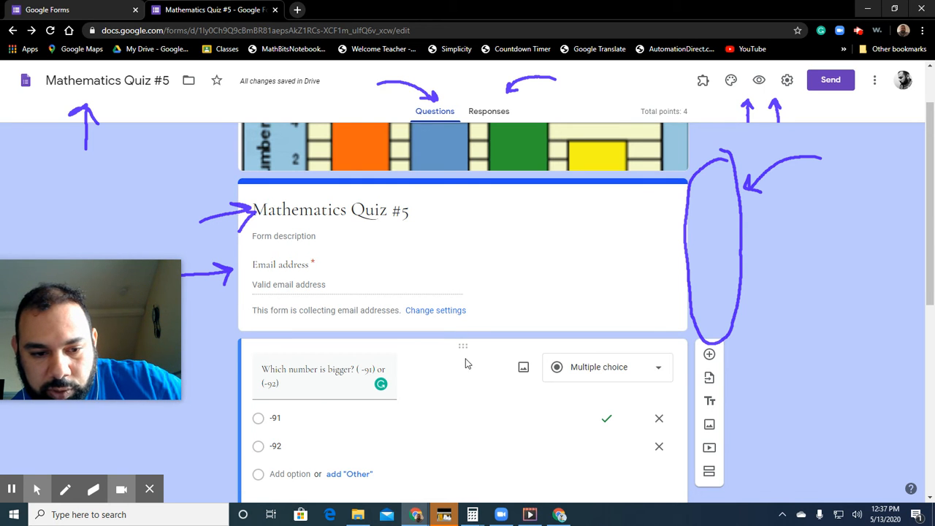
pyautogui.scroll(2, 467, 363)
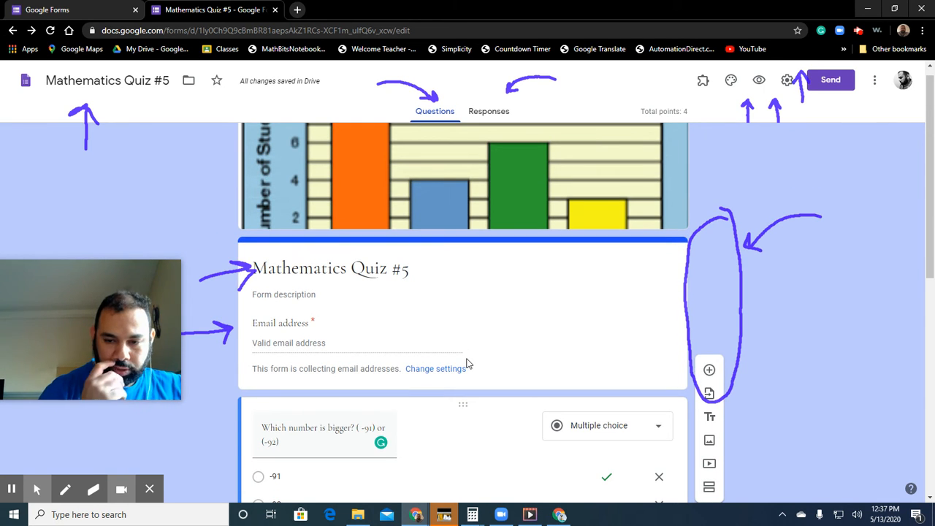
pyautogui.scroll(-3, 555, 242)
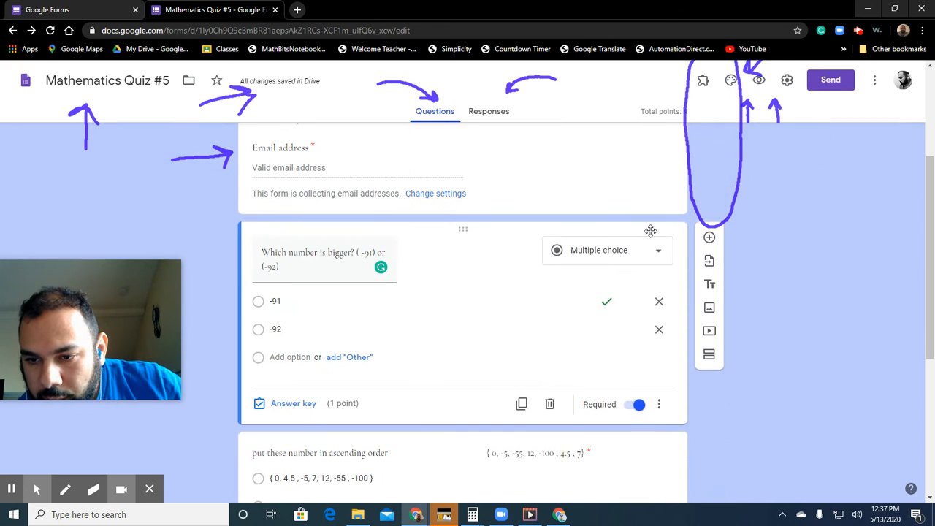
# Add a title and description block below the "(-91) or (-92)" question and delete it again.
pyautogui.scroll(1, 652, 235)
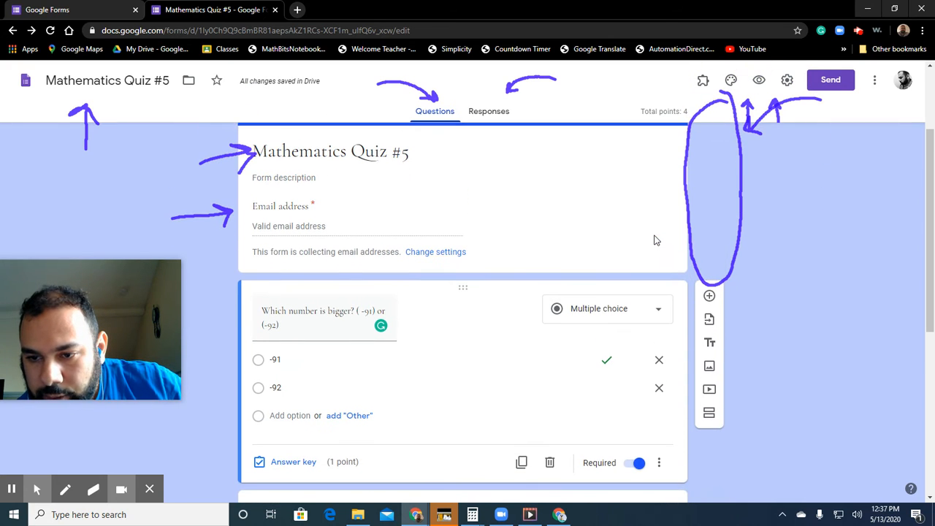
pyautogui.click(710, 343)
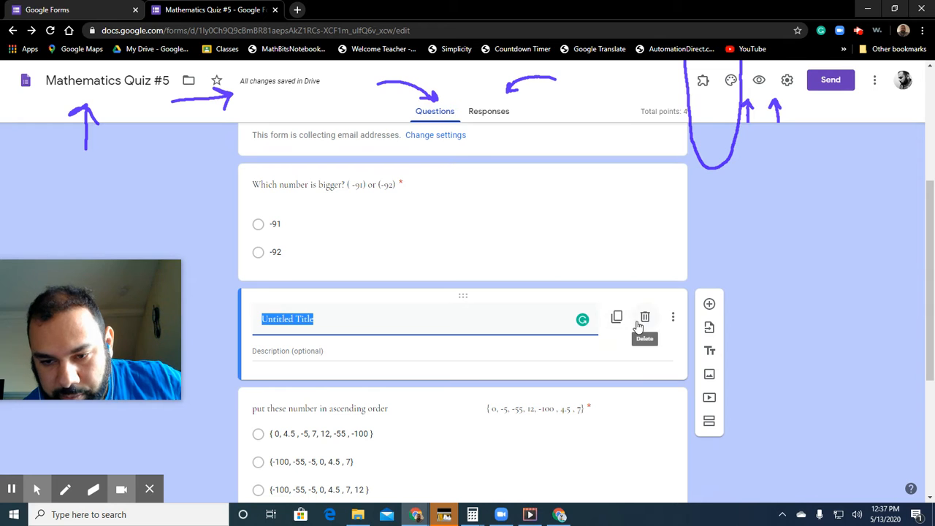
pyautogui.click(646, 318)
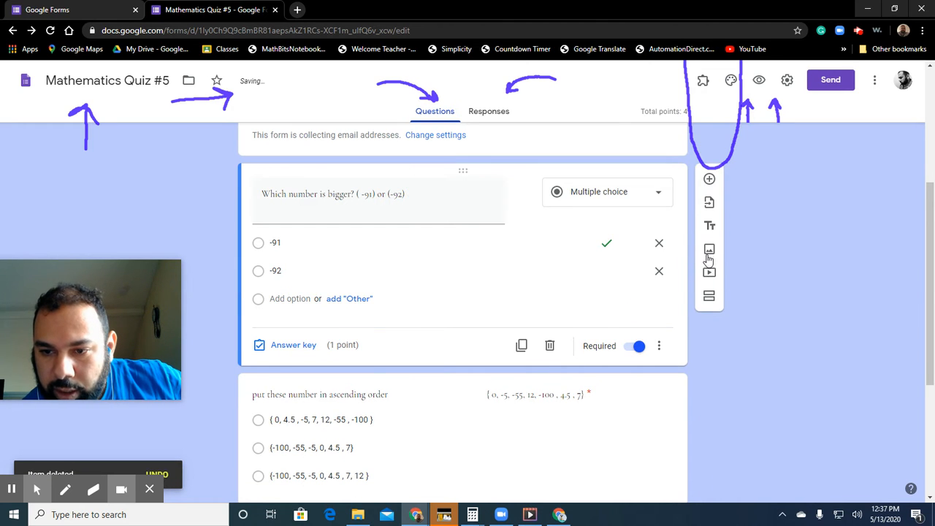
# Insert the image "circle 12 cm" from Downloads below the "(-91) or (-92)" question and delete it again.
pyautogui.click(710, 252)
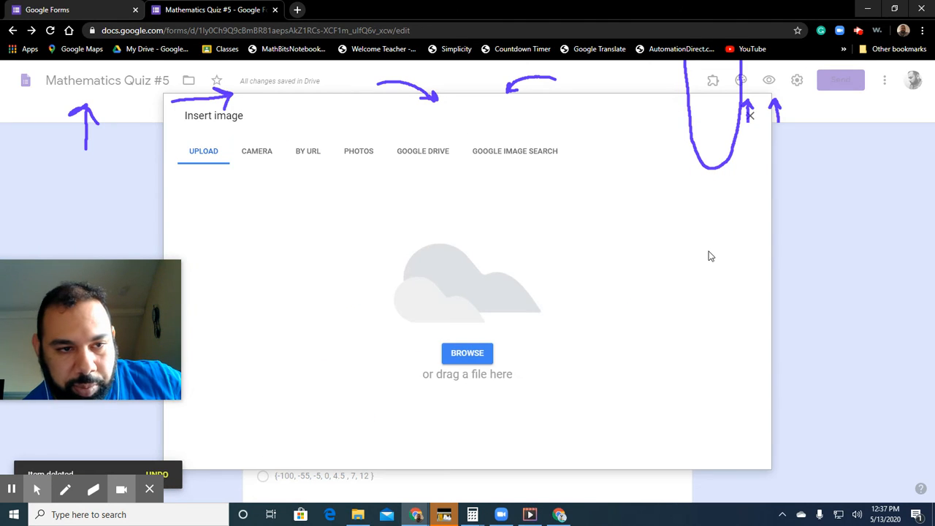
pyautogui.click(468, 354)
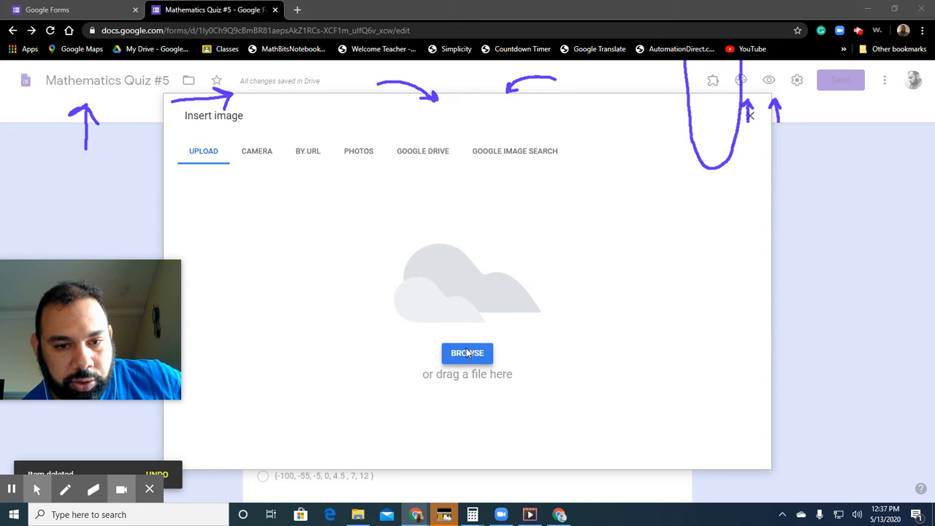
pyautogui.click(145, 123)
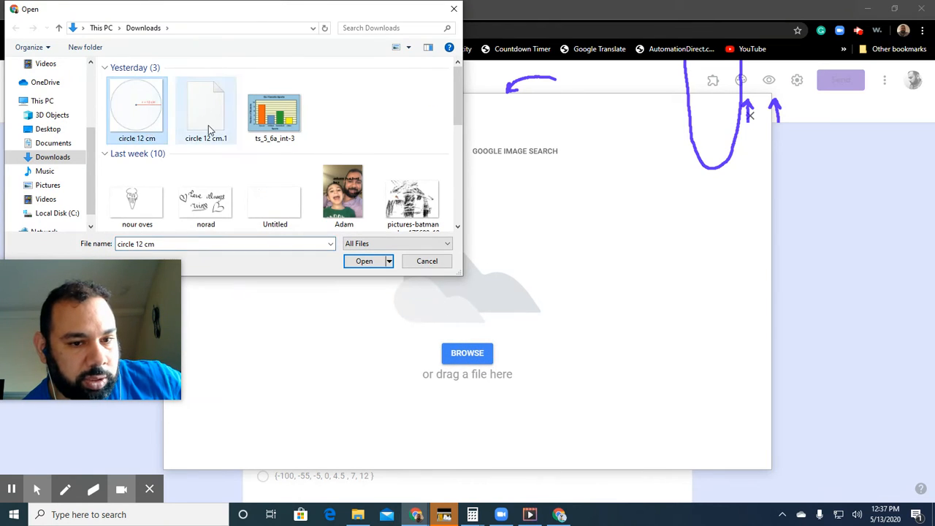
pyautogui.click(365, 261)
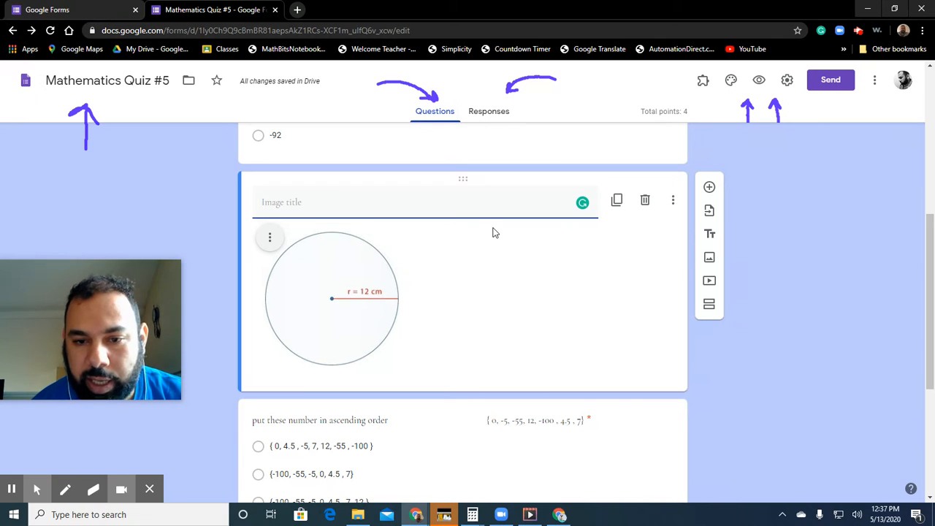
pyautogui.click(645, 200)
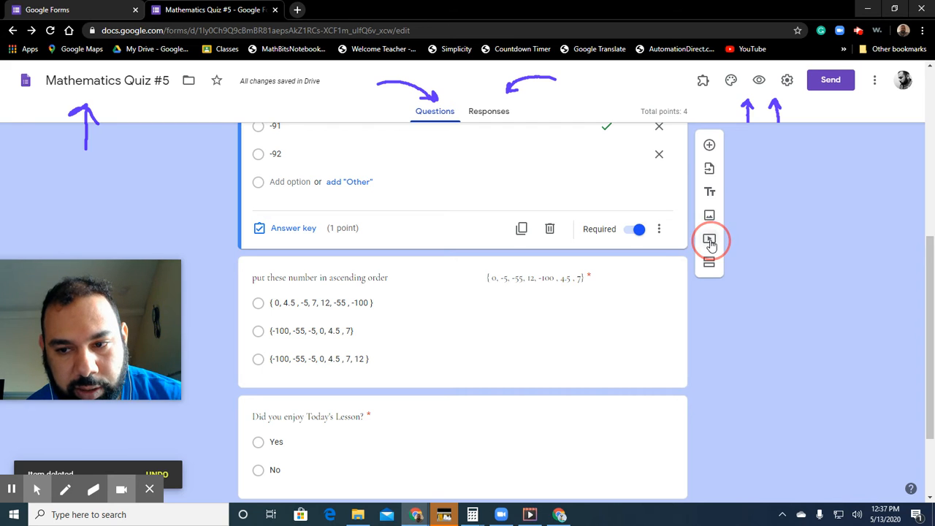
# Search YouTube for the channel's MAD video and insert "MAD - Mean Absolute Deviation" below the "(-91) or (-92)" question.
pyautogui.click(709, 241)
pyautogui.click(307, 174)
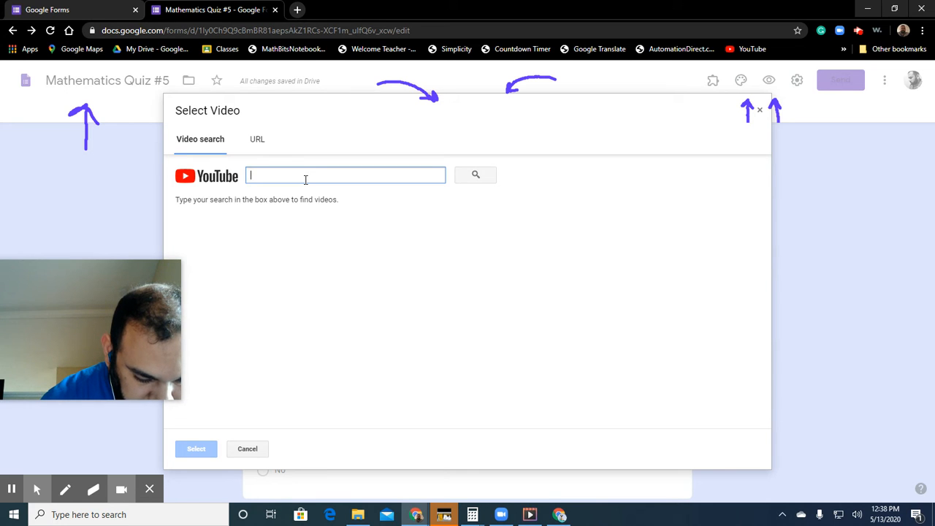
pyautogui.write('ma')
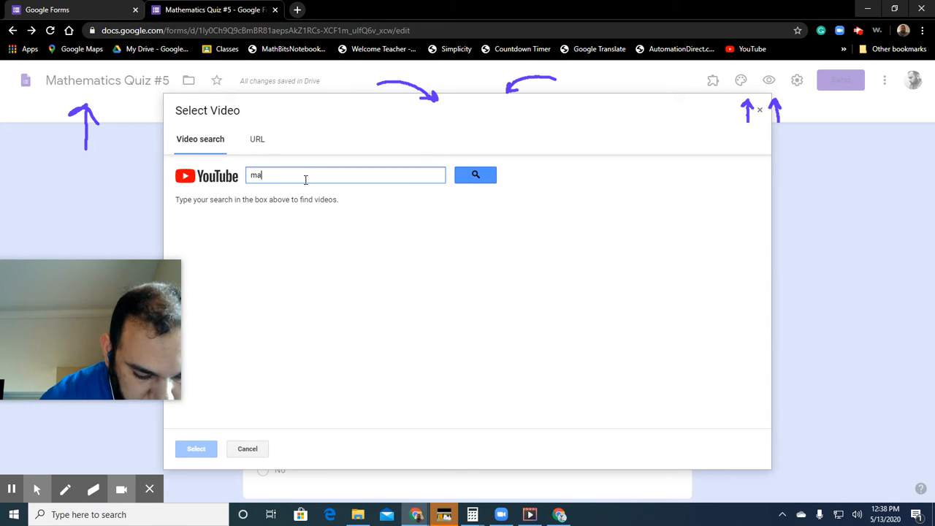
pyautogui.write('d omahra')
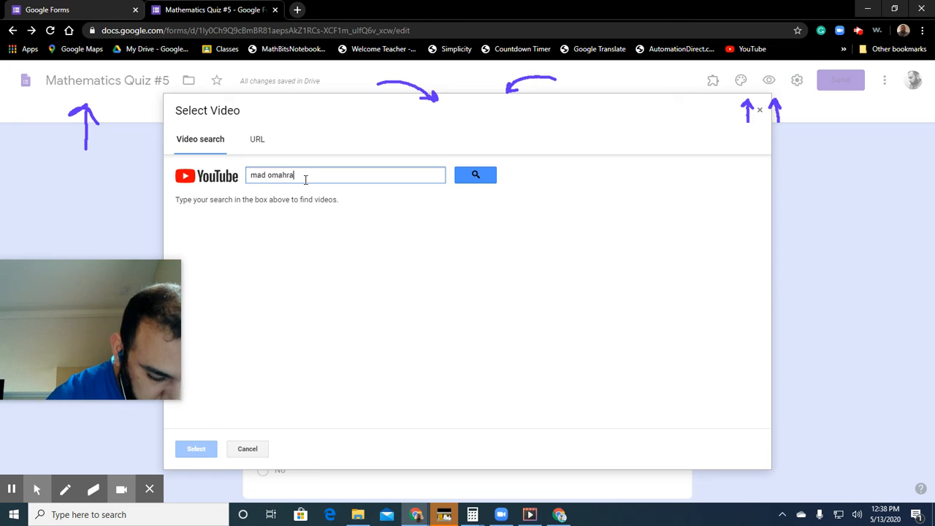
pyautogui.write('n variety')
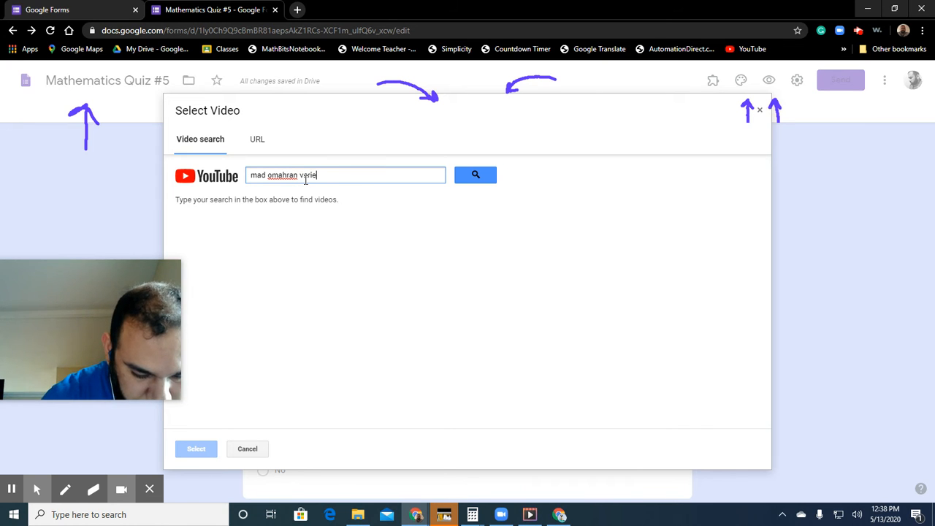
pyautogui.press('Return')
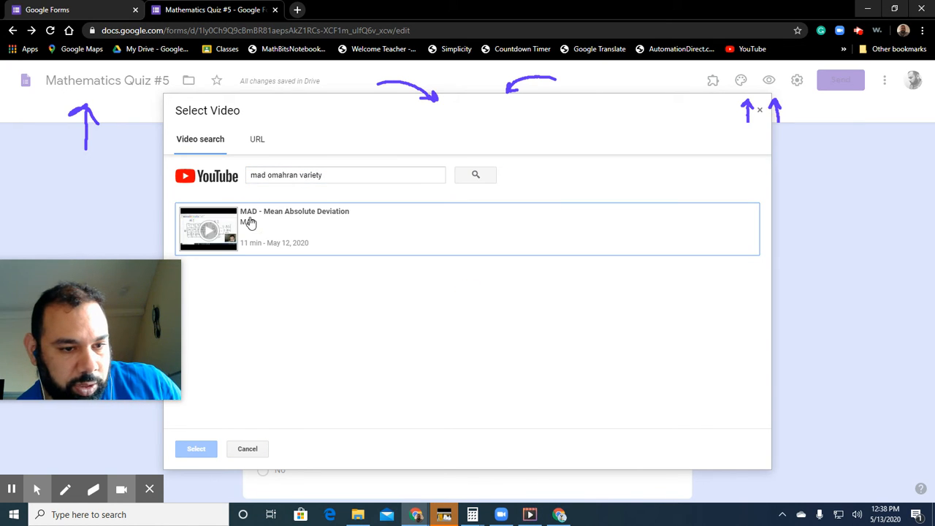
pyautogui.click(251, 222)
pyautogui.click(196, 448)
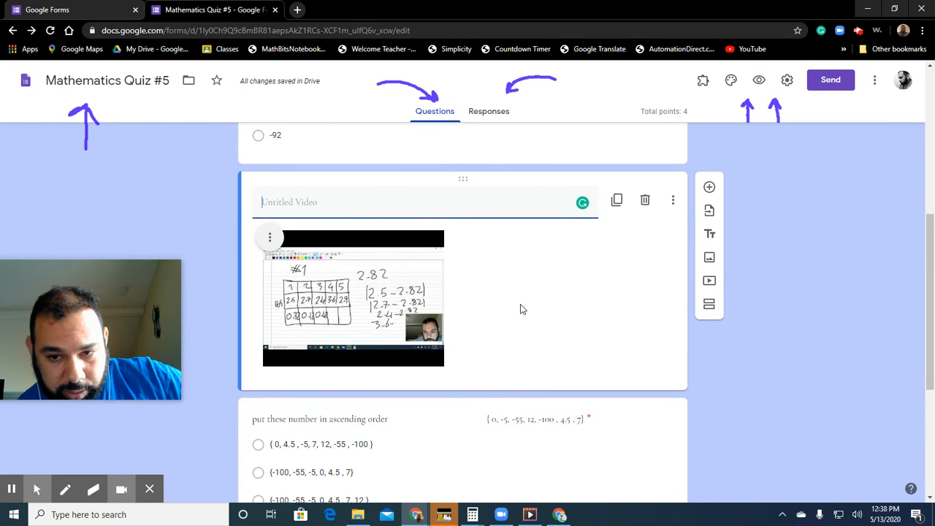
pyautogui.click(351, 301)
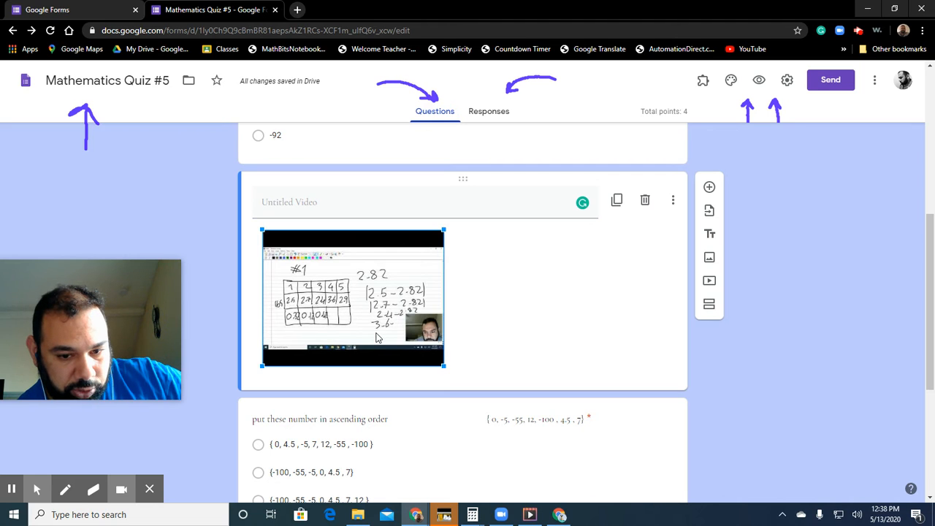
pyautogui.click(493, 305)
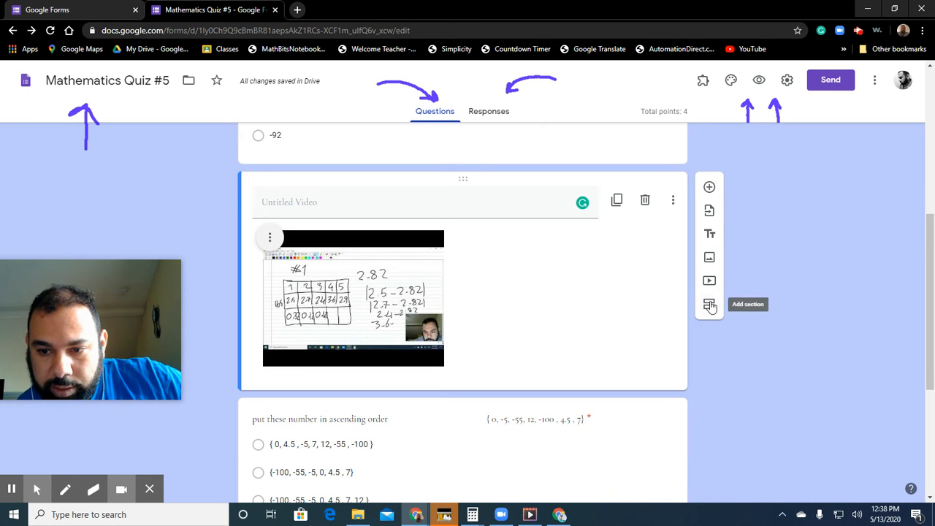
# Add a new section between the video and the ascending order question.
pyautogui.click(709, 306)
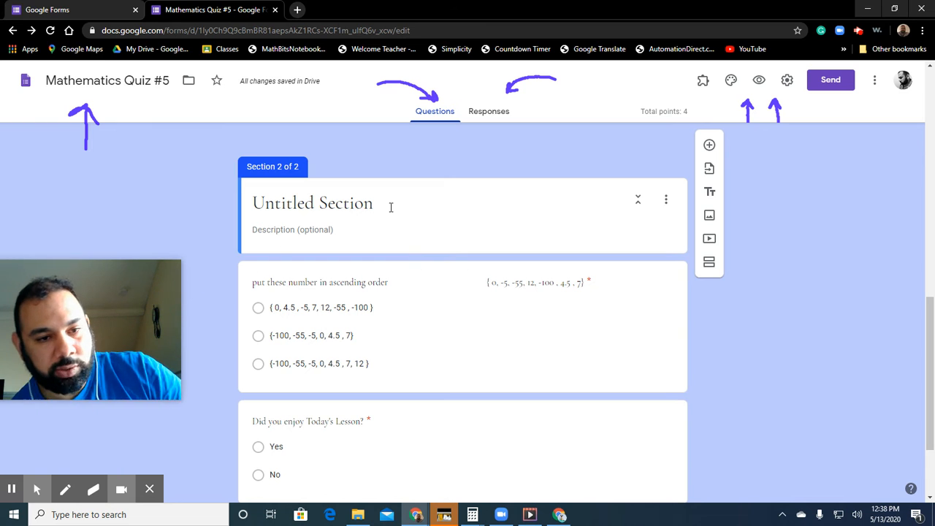
pyautogui.scroll(5, 439, 223)
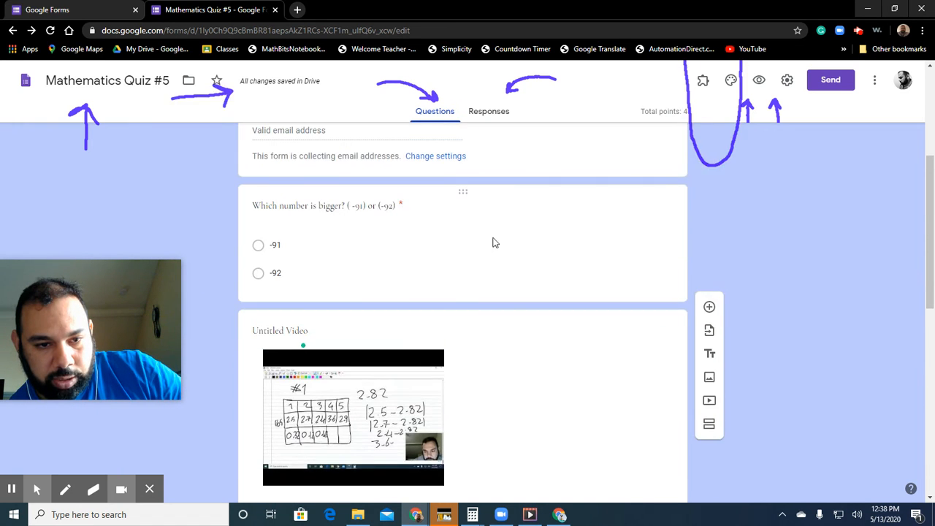
pyautogui.scroll(3, 493, 243)
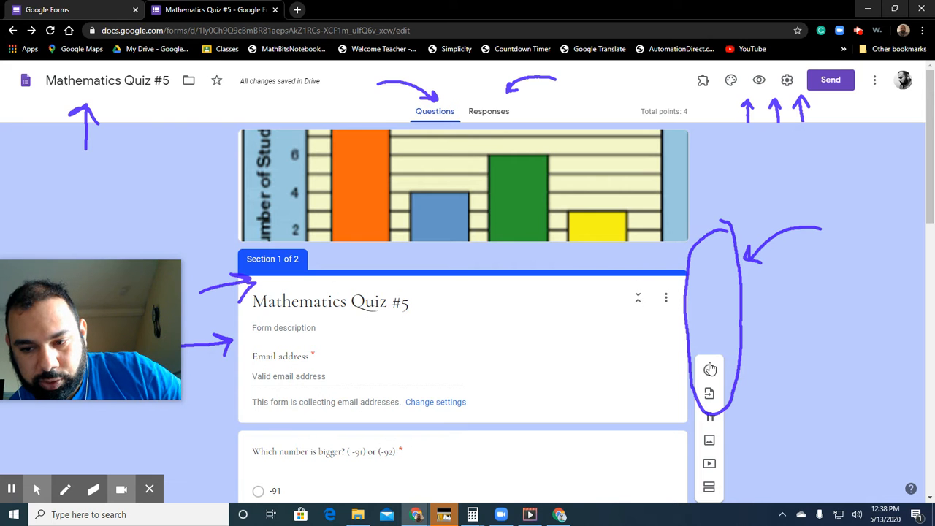
# Add a new question and move it directly above the "(-91) or (-92)" question in the first section.
pyautogui.click(710, 371)
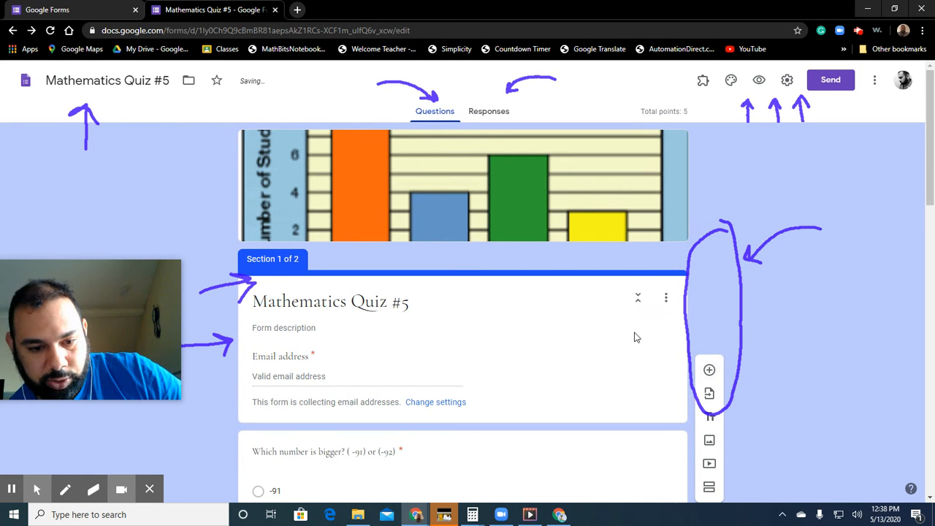
pyautogui.scroll(-3, 478, 317)
pyautogui.scroll(3, 488, 307)
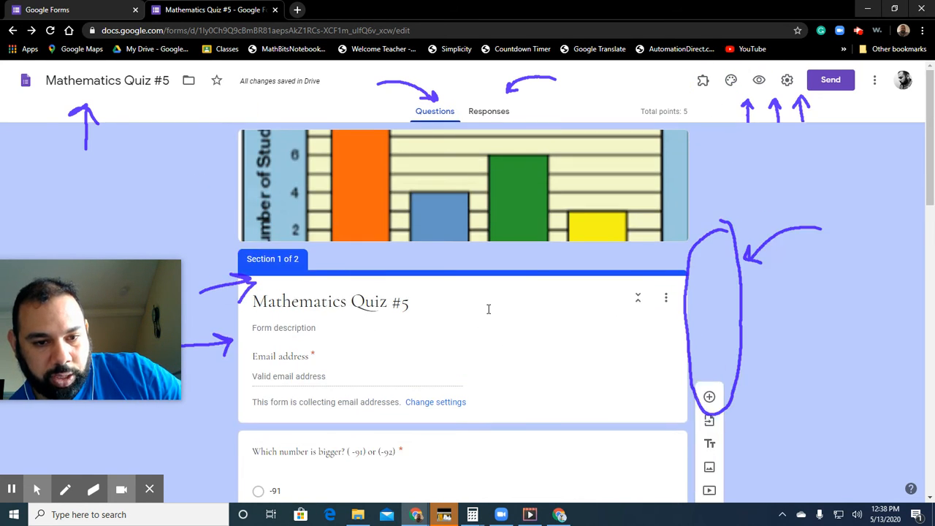
pyautogui.scroll(-10, 491, 379)
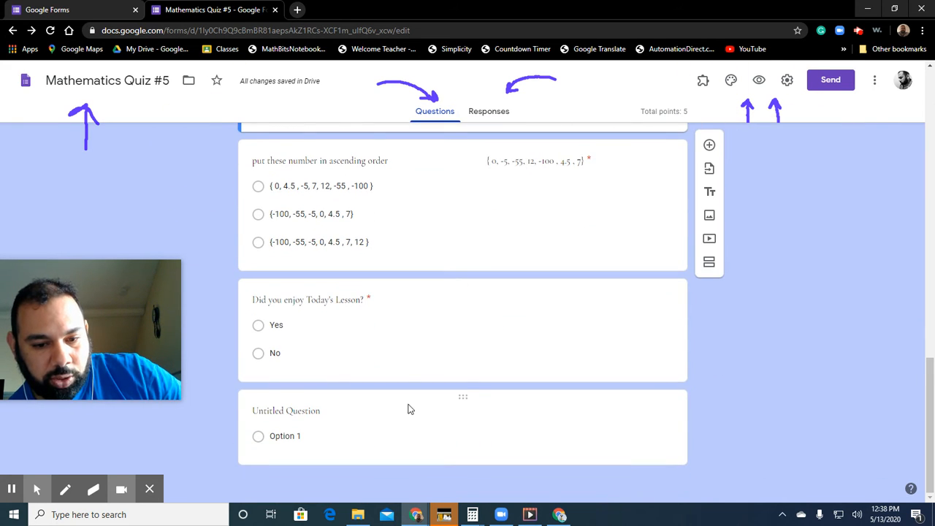
pyautogui.moveTo(462, 400); pyautogui.dragTo(488, 409)
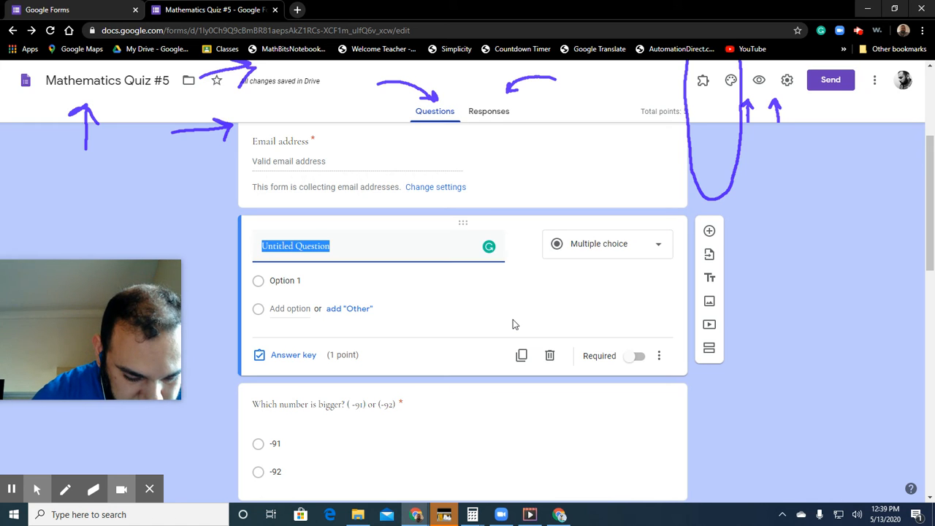
# Word the new question as "evaluate 10 * 35", use the Short answer type and make it required.
pyautogui.write('evaluate 10 * 35')
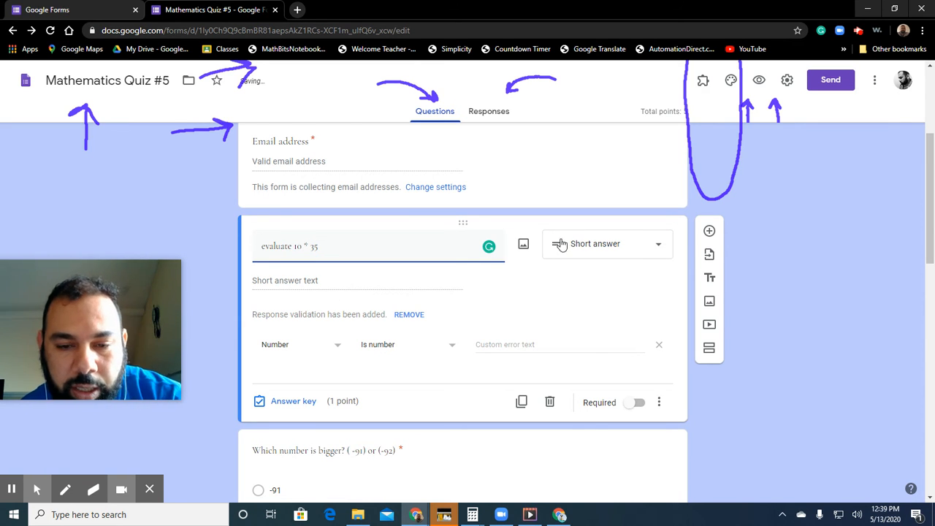
pyautogui.click(660, 248)
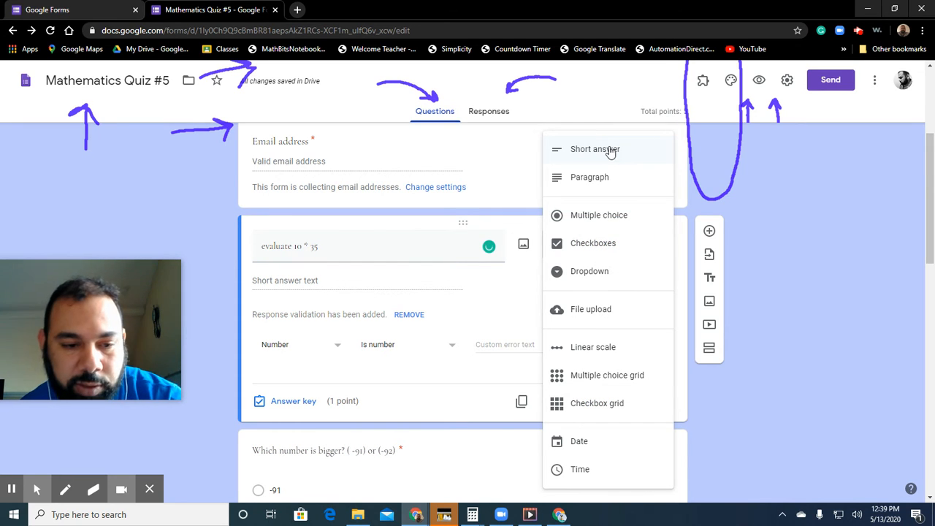
pyautogui.click(610, 150)
pyautogui.click(278, 306)
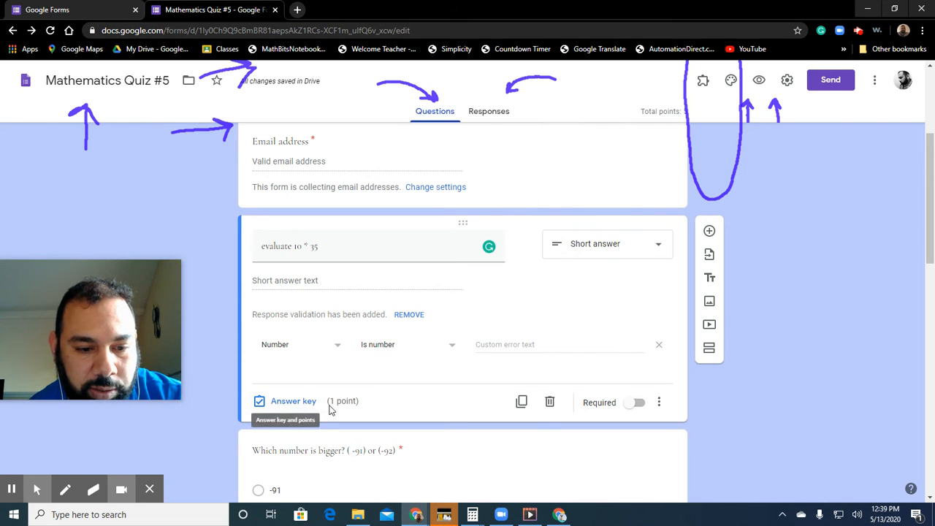
pyautogui.click(639, 404)
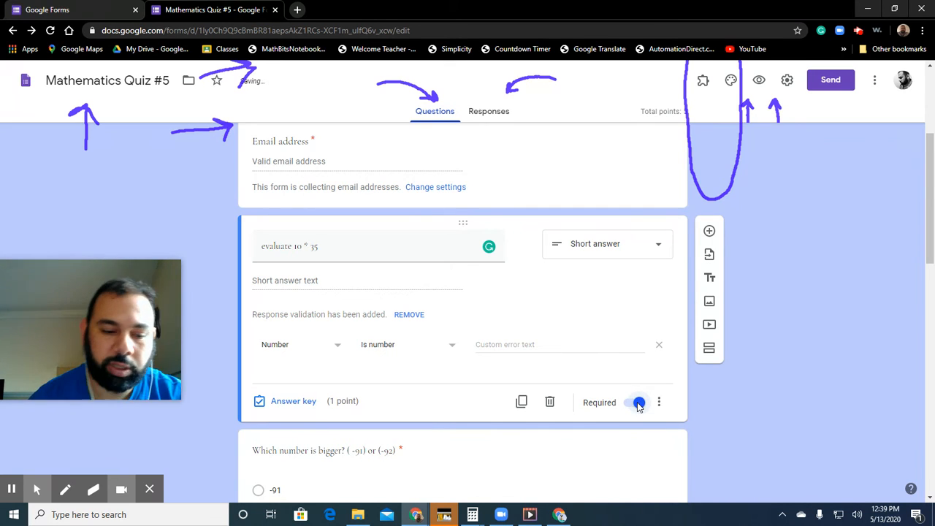
# Mark the new question's Required switch, delete control and duplicate control with pen arrows.
pyautogui.click(65, 489)
pyautogui.moveTo(618, 338)
pyautogui.mouseDown()
pyautogui.moveTo(629, 377)
pyautogui.moveTo(648, 357)
pyautogui.mouseUp()
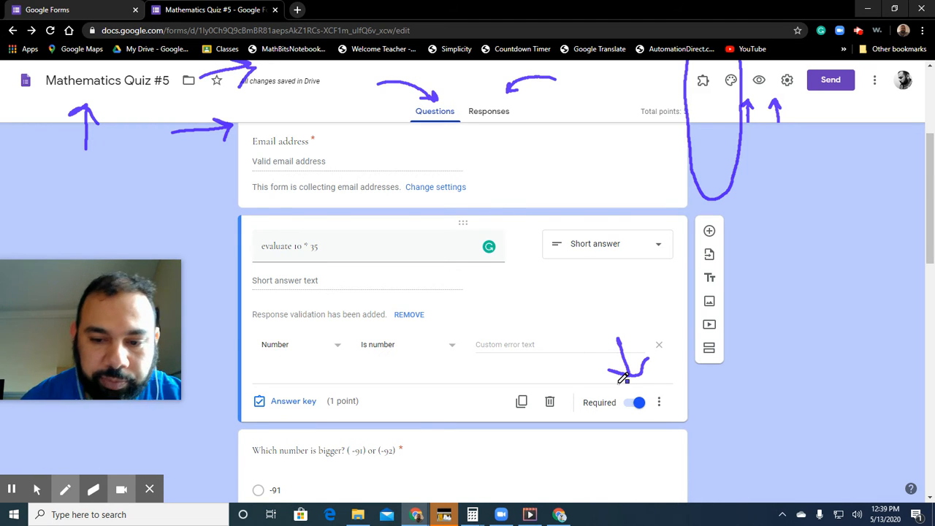
pyautogui.scroll(1, 623, 377)
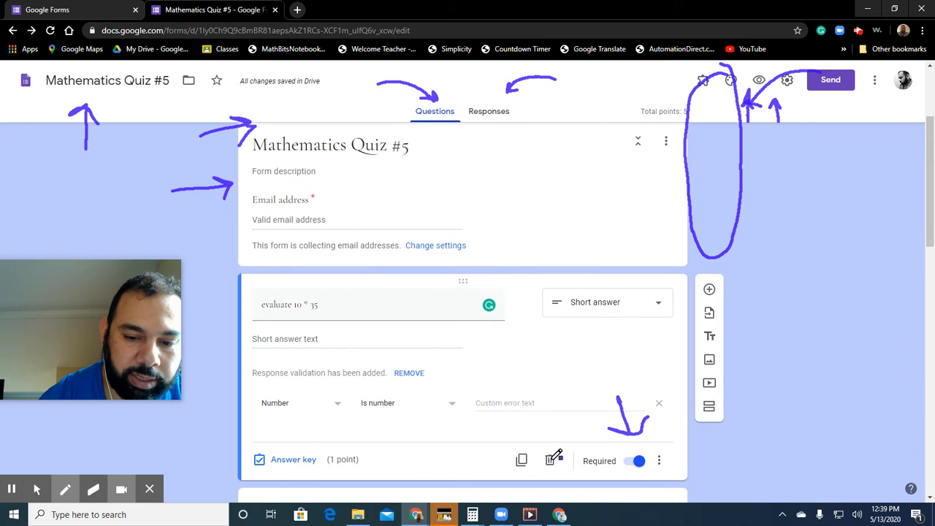
pyautogui.moveTo(541, 417); pyautogui.dragTo(552, 432)
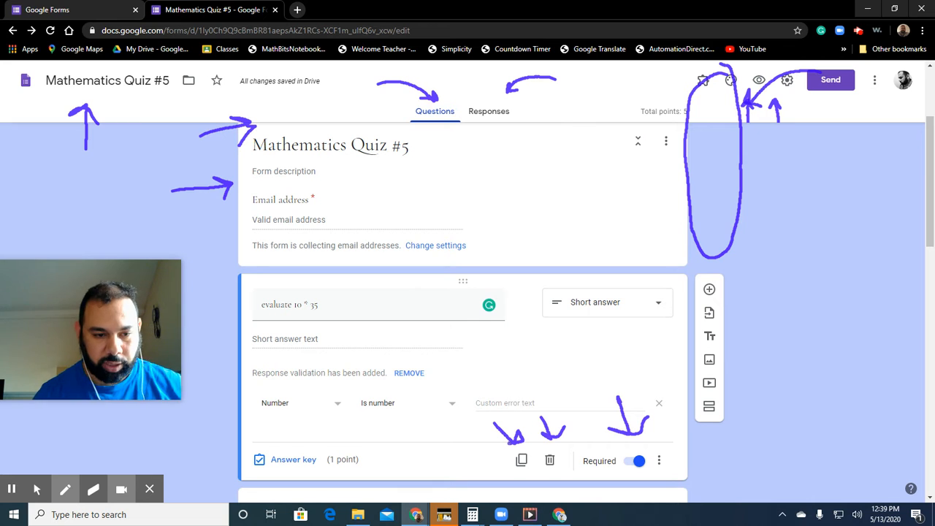
# Mark the "Number" and "Is number" response validation settings with pen arrows and return to the mouse pointer.
pyautogui.scroll(-2, 413, 381)
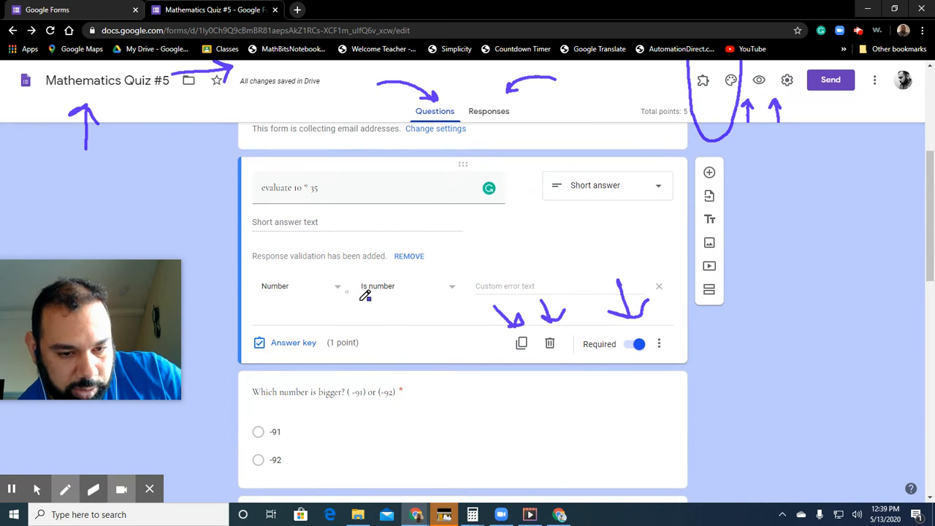
pyautogui.moveTo(283, 323)
pyautogui.mouseDown()
pyautogui.moveTo(294, 302)
pyautogui.moveTo(304, 315)
pyautogui.mouseUp()
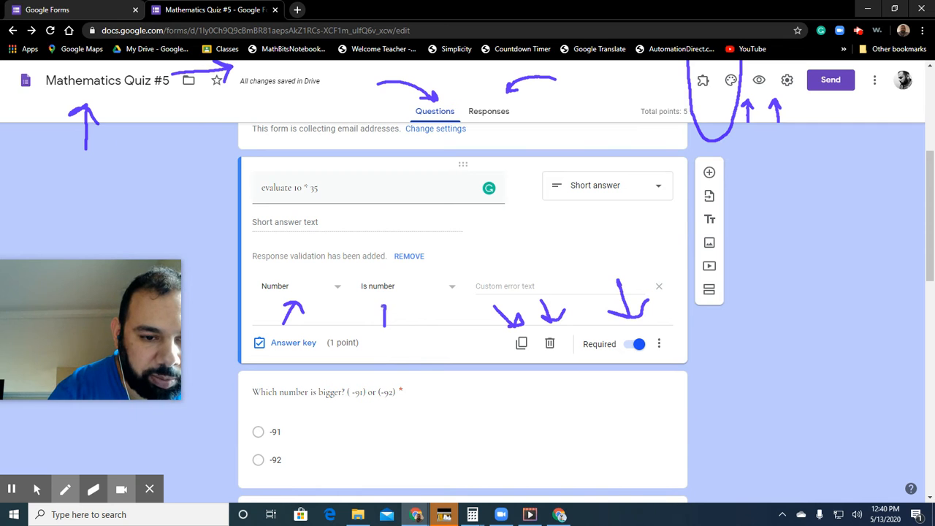
pyautogui.click(36, 489)
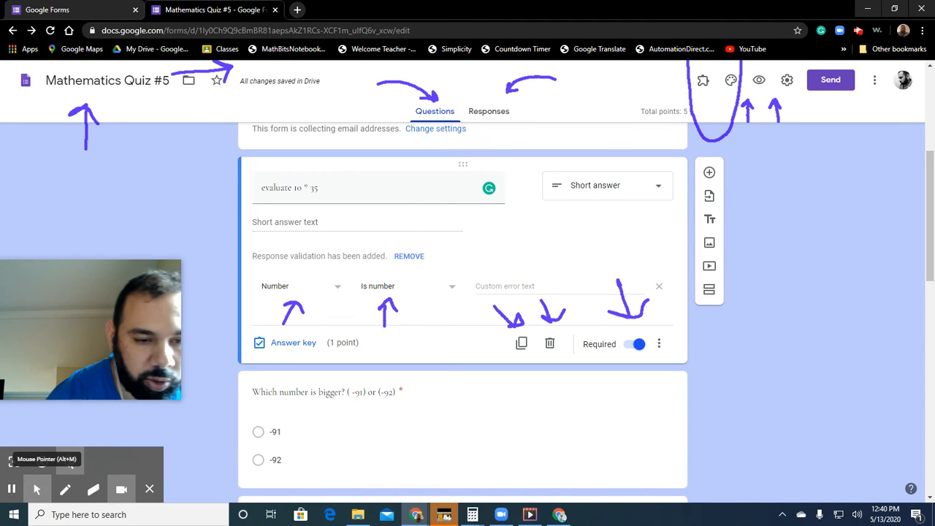
# Review the validation types and the number conditions available for the "evaluate 10 * 35" question.
pyautogui.click(340, 287)
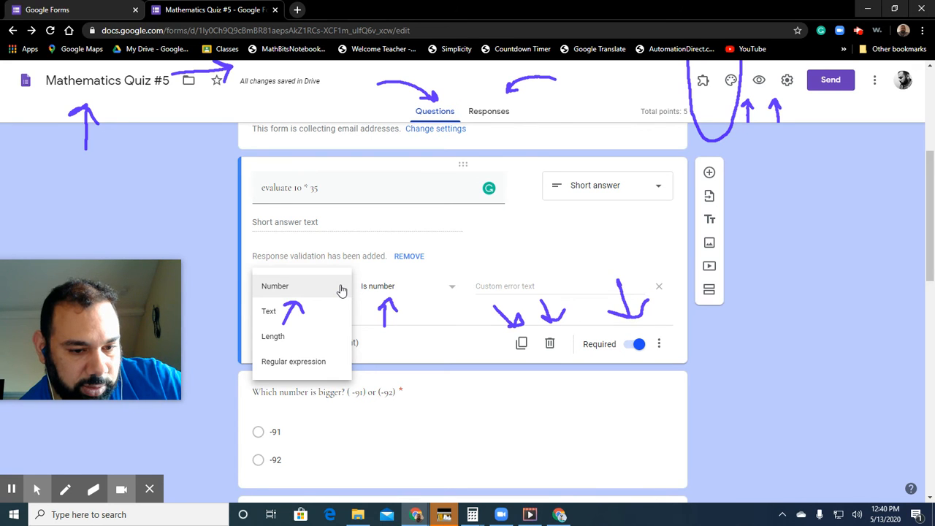
pyautogui.click(341, 287)
pyautogui.click(449, 287)
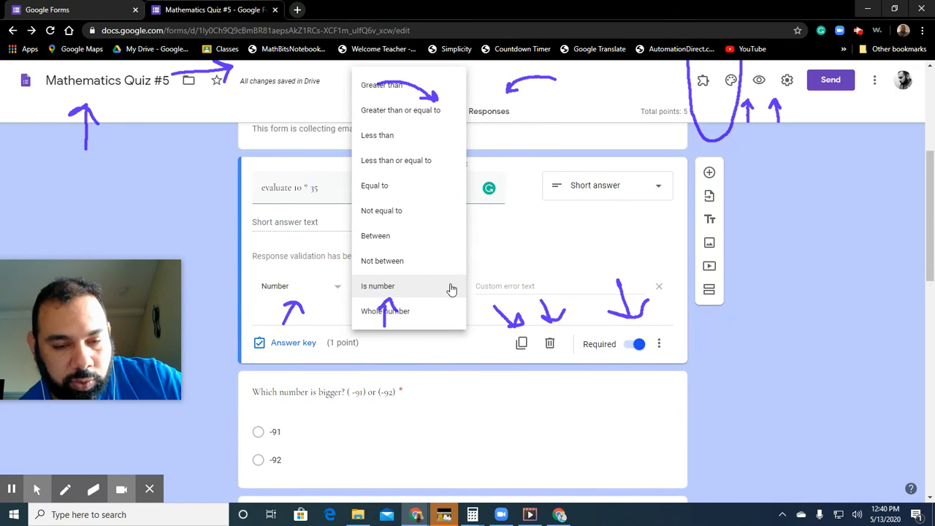
pyautogui.click(456, 337)
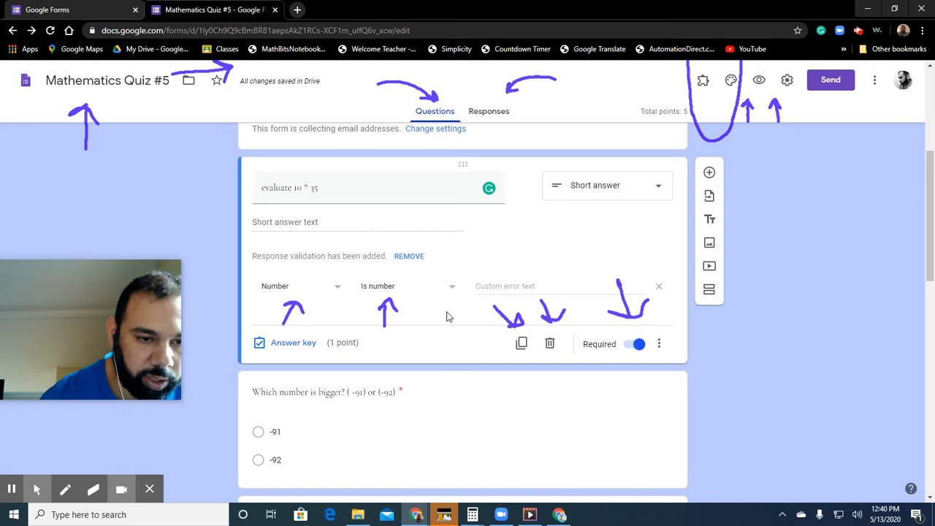
# Add 350 as the correct answer to "evaluate 10 * 35" in its answer key and mark all other answers incorrect.
pyautogui.click(269, 343)
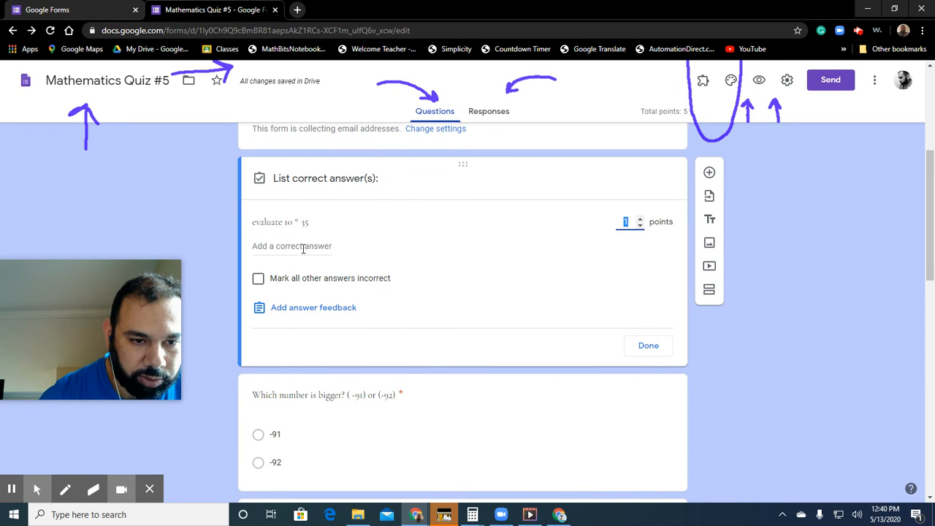
pyautogui.click(302, 246)
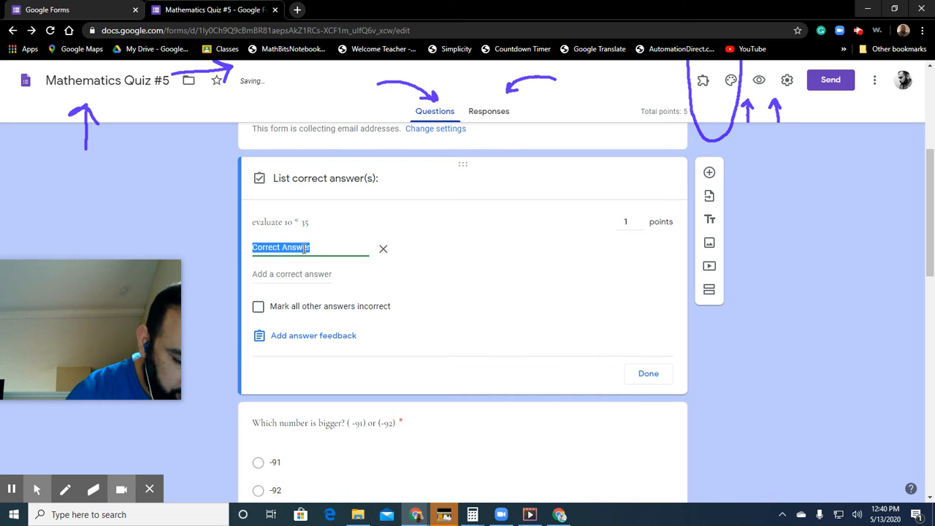
pyautogui.write('350')
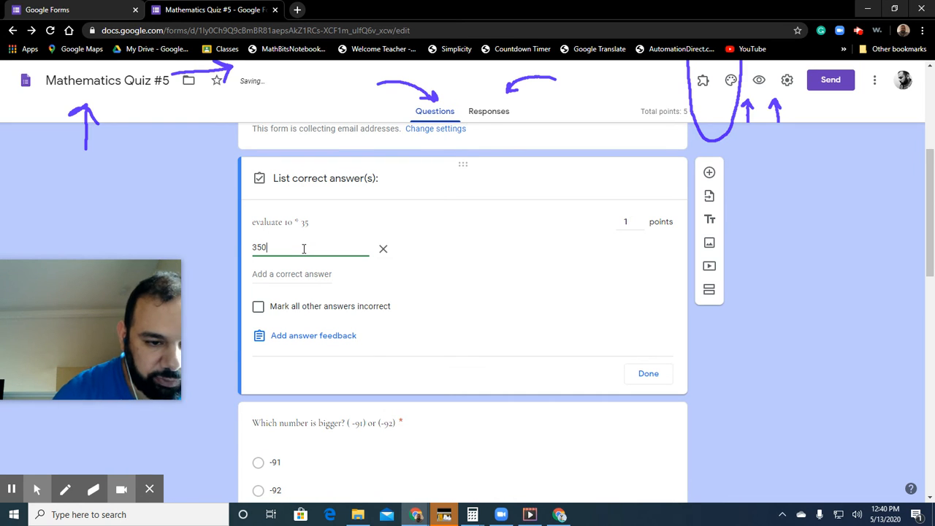
pyautogui.click(255, 313)
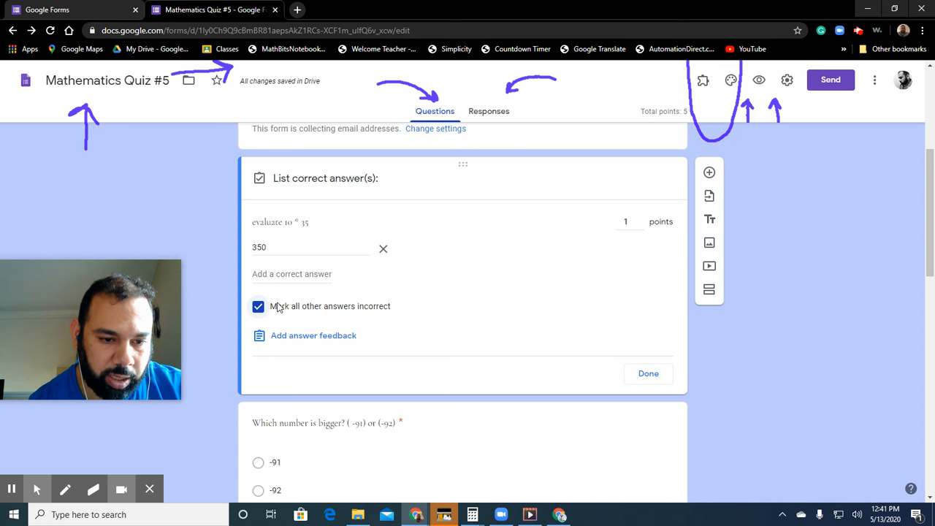
# Save the answer feedback "bvecause 35 * 10 has to be..........." for the question and finish editing its answer key.
pyautogui.click(295, 343)
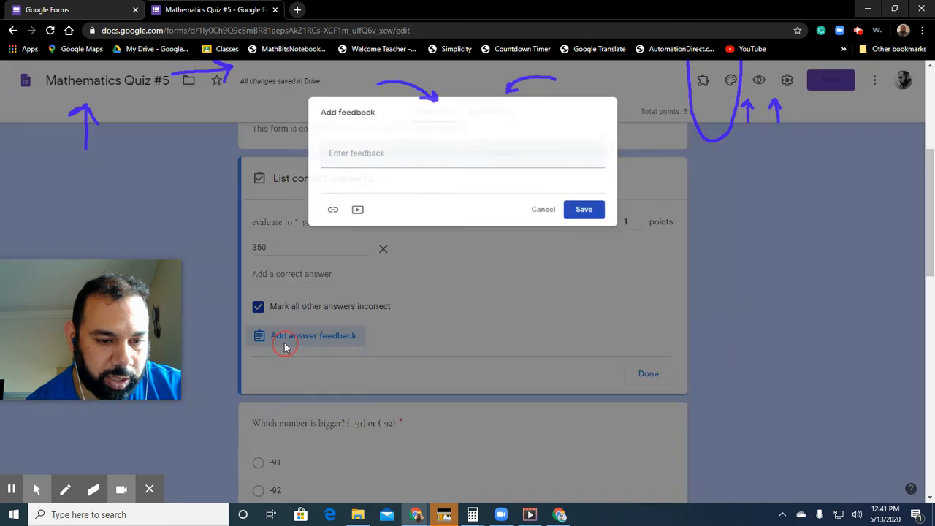
pyautogui.click(373, 158)
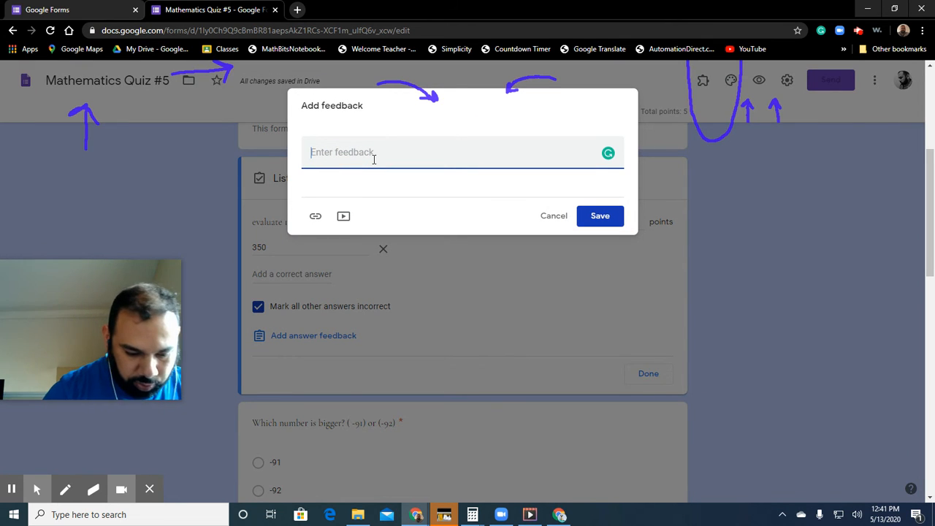
pyautogui.write('bvecause')
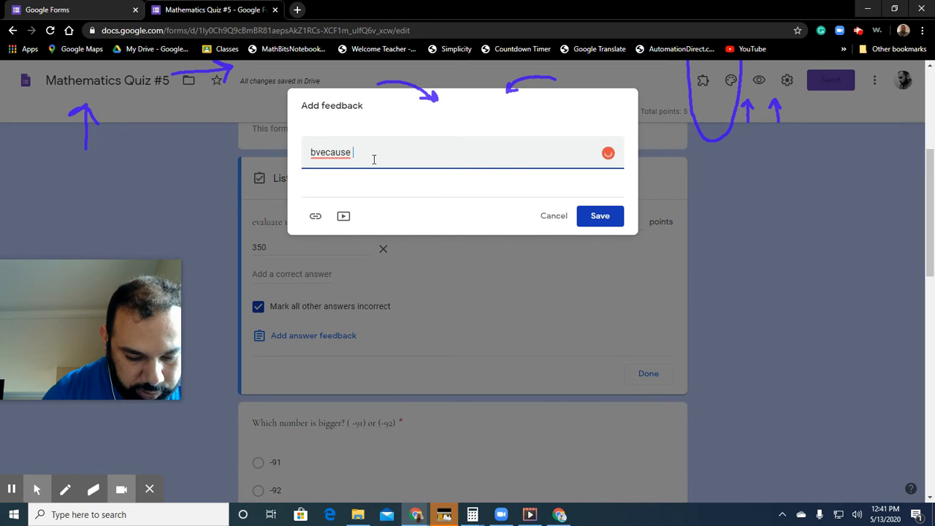
pyautogui.write(' 35')
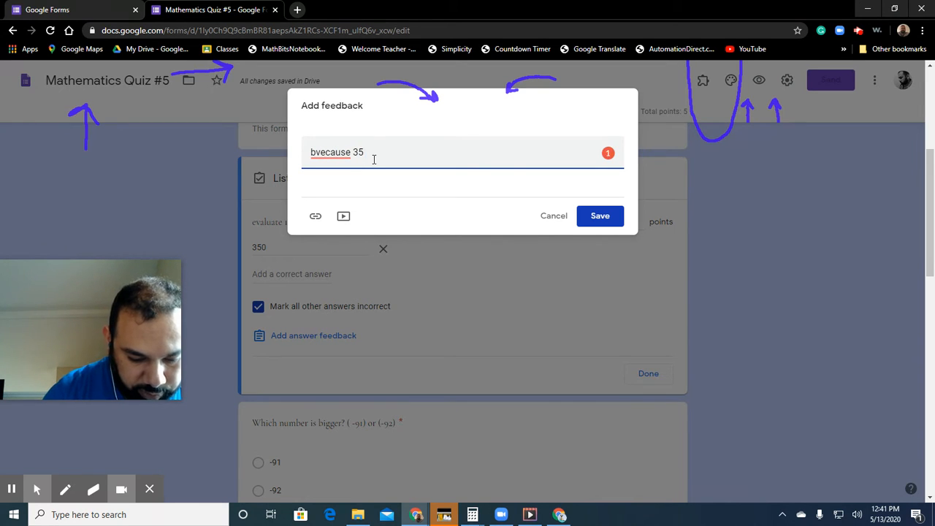
pyautogui.write(' *')
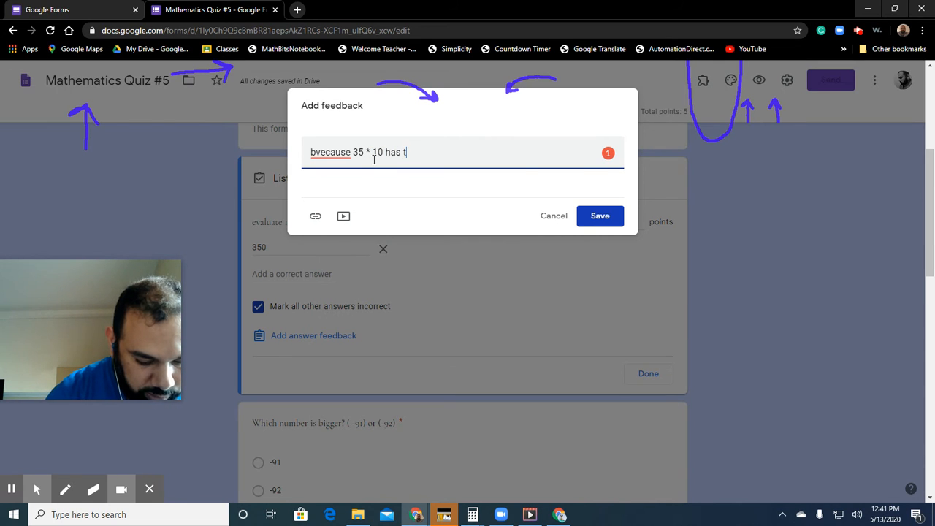
pyautogui.write(' 10 has to be...........')
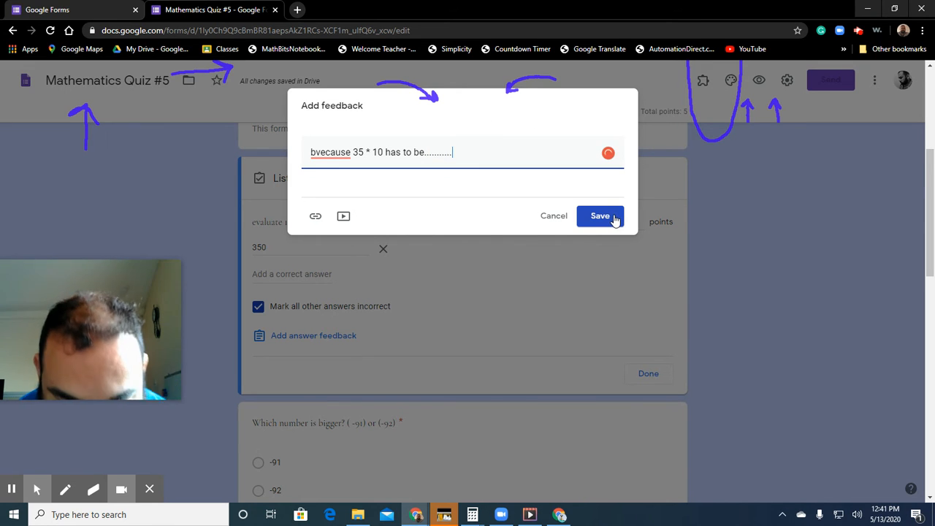
pyautogui.click(601, 216)
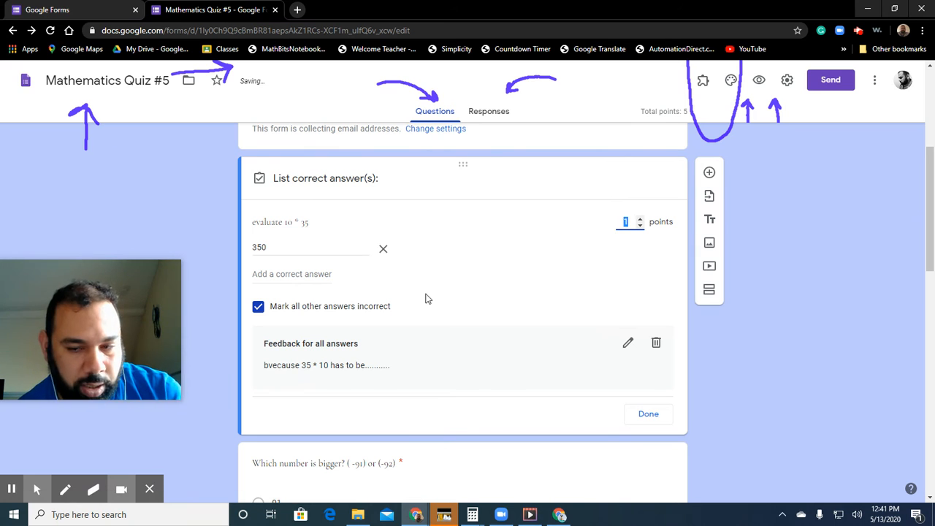
pyautogui.scroll(1, 640, 451)
pyautogui.click(648, 472)
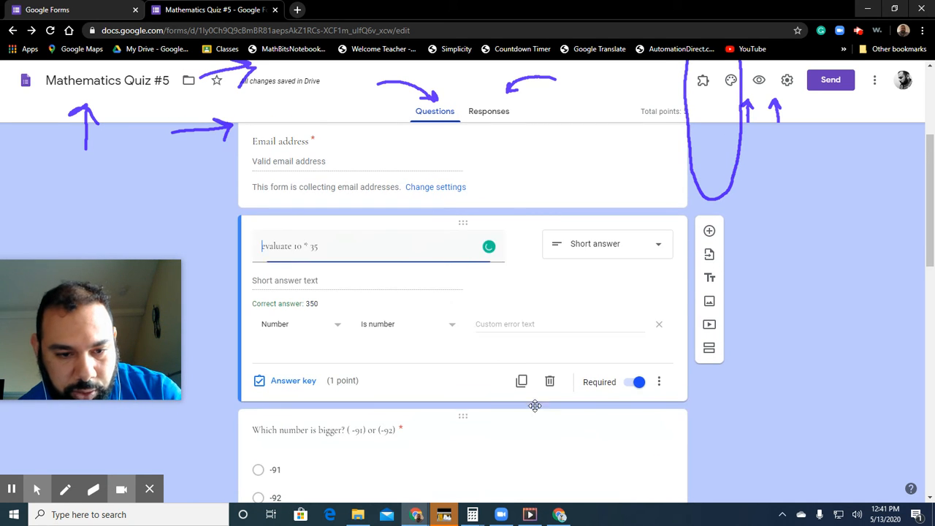
# Change the "evaluate 10 * 35" question to the Paragraph type and open its answer key.
pyautogui.scroll(1, 460, 325)
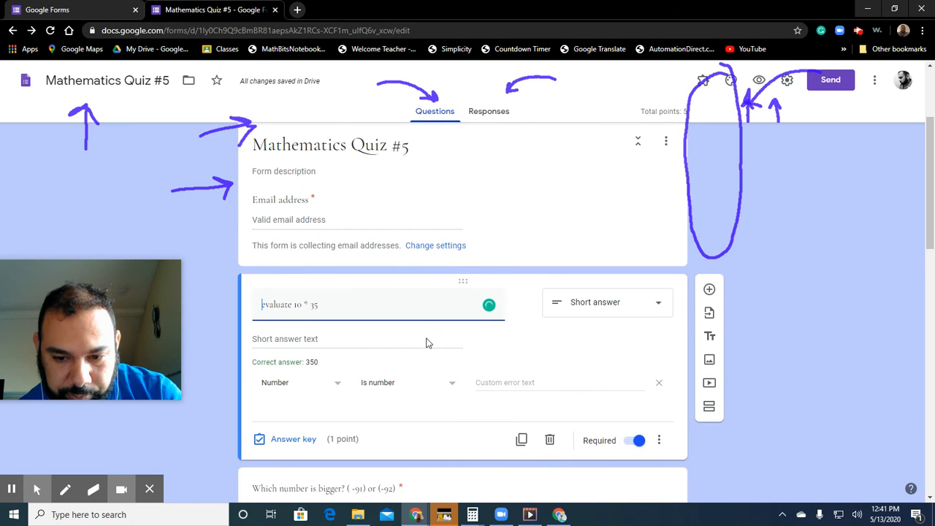
pyautogui.scroll(-1, 426, 340)
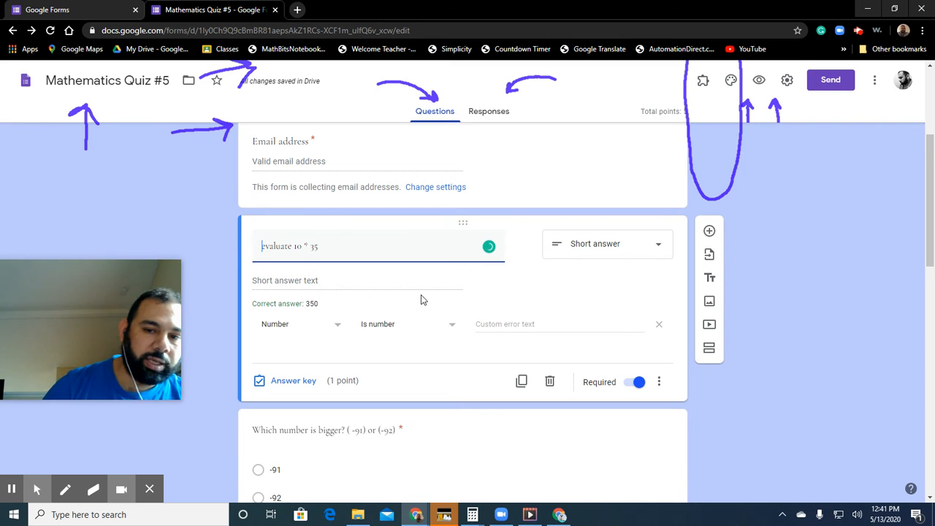
pyautogui.click(662, 244)
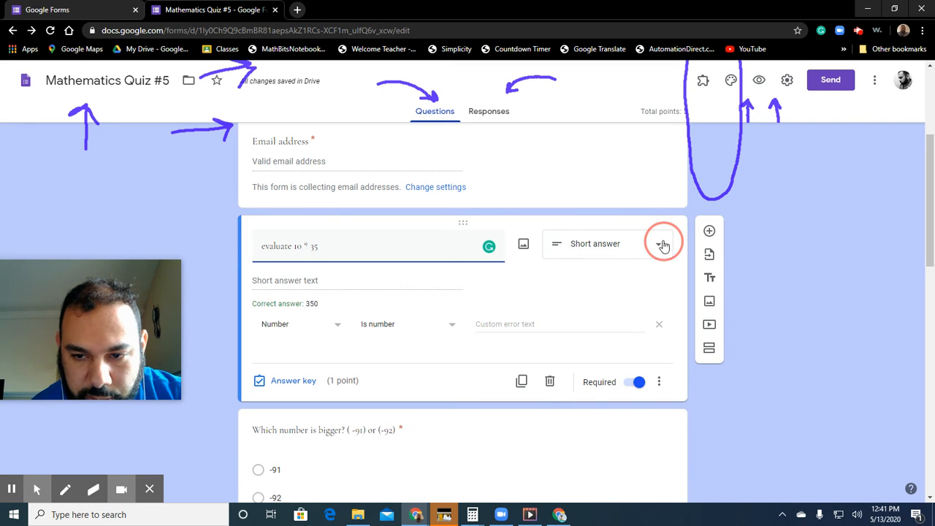
pyautogui.click(598, 180)
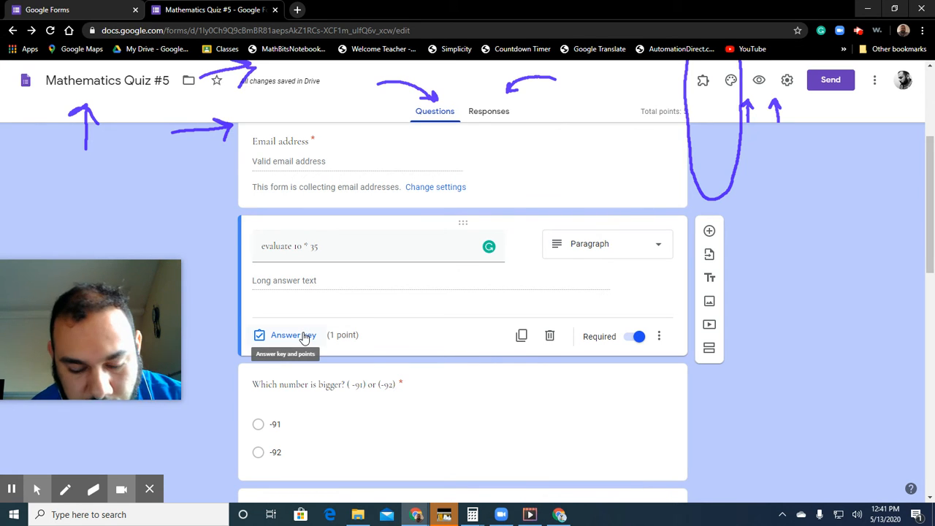
pyautogui.click(304, 336)
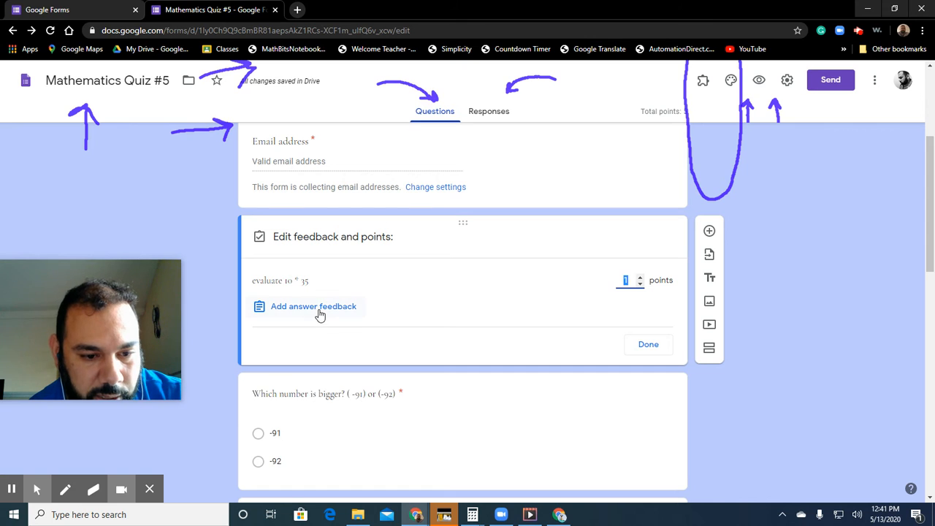
pyautogui.scroll(1, 346, 295)
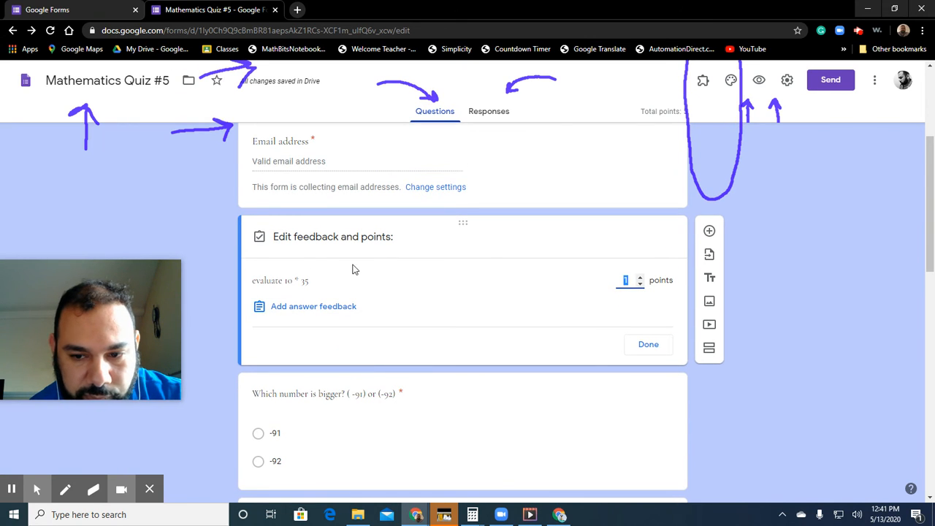
# Try higher and lower point values for the Paragraph question, set it to 1 point and close the answer key.
pyautogui.click(642, 278)
pyautogui.click(641, 278)
pyautogui.click(642, 278)
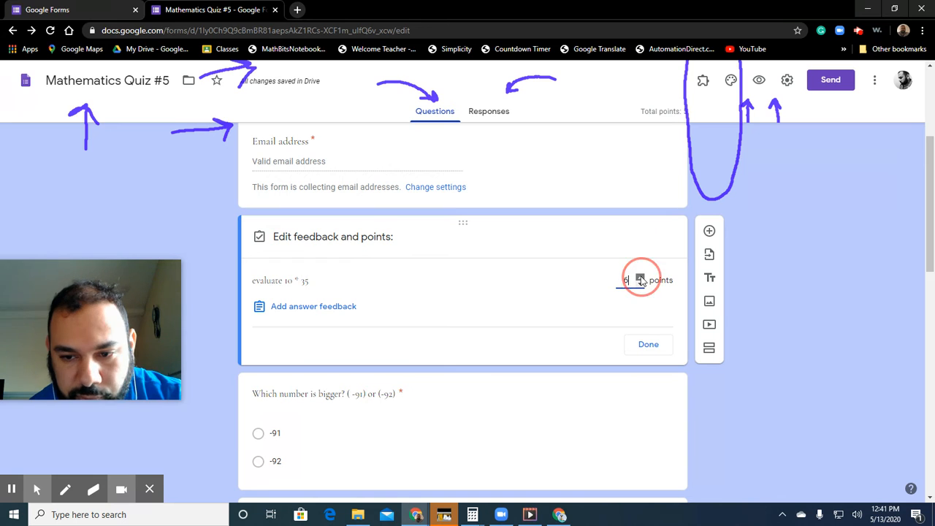
pyautogui.click(641, 278)
pyautogui.click(640, 278)
pyautogui.click(640, 278)
pyautogui.click(640, 279)
pyautogui.click(641, 279)
pyautogui.click(641, 279)
pyautogui.click(641, 279)
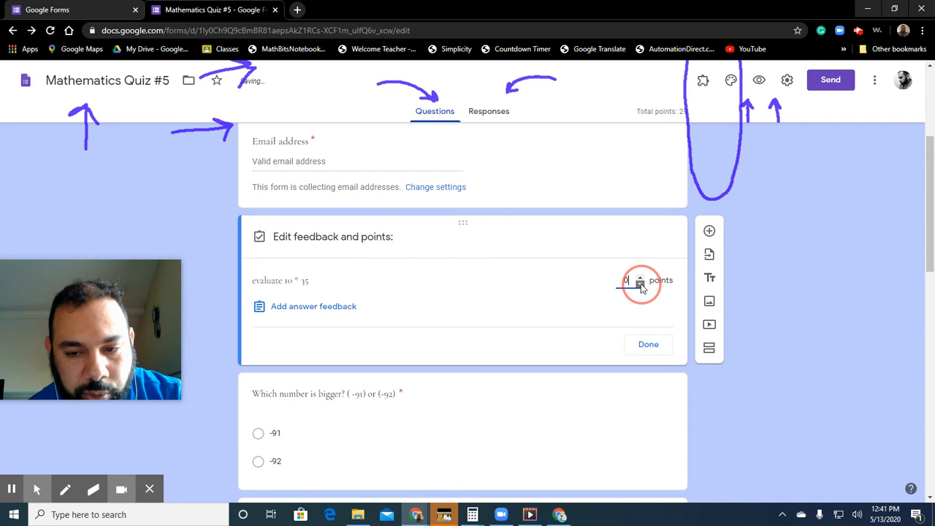
pyautogui.click(640, 281)
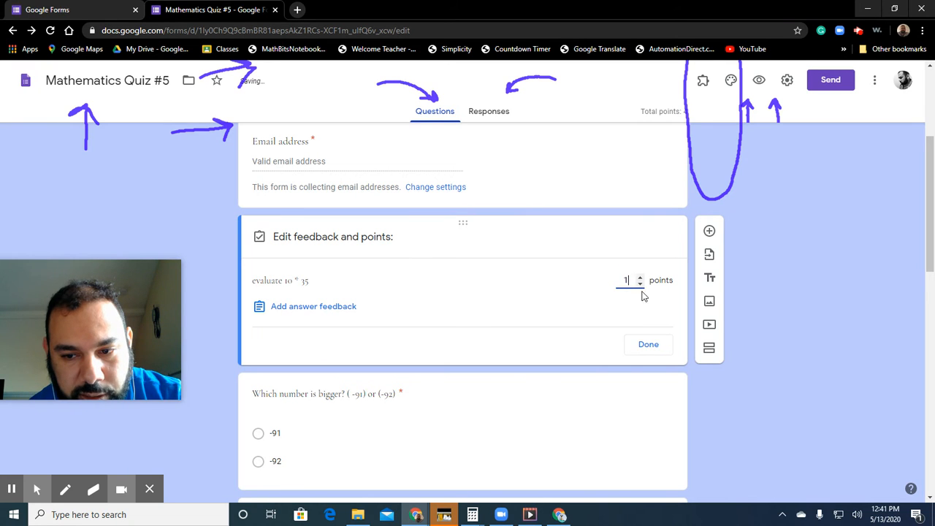
pyautogui.click(657, 346)
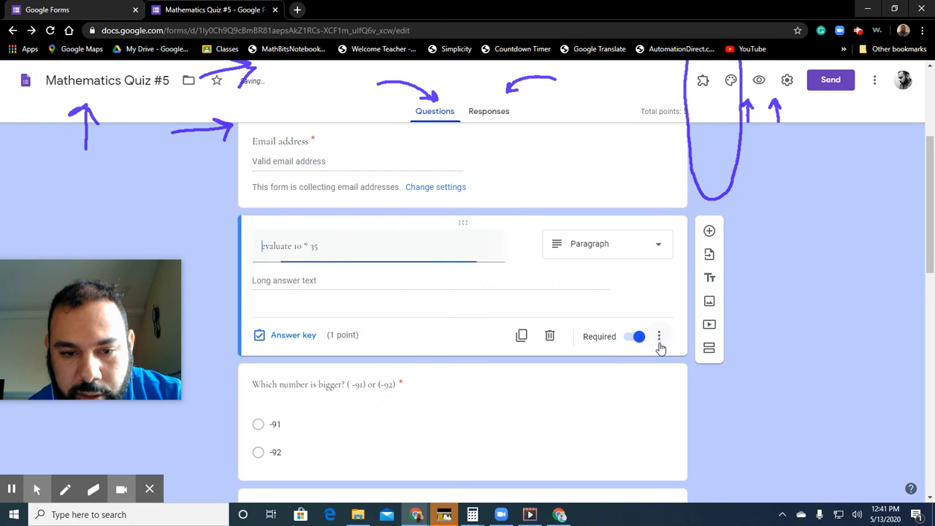
# Change the "evaluate 10 * 35" question to Multiple choice and enter the options 1035, 350 and 3.5.
pyautogui.click(659, 254)
pyautogui.click(626, 222)
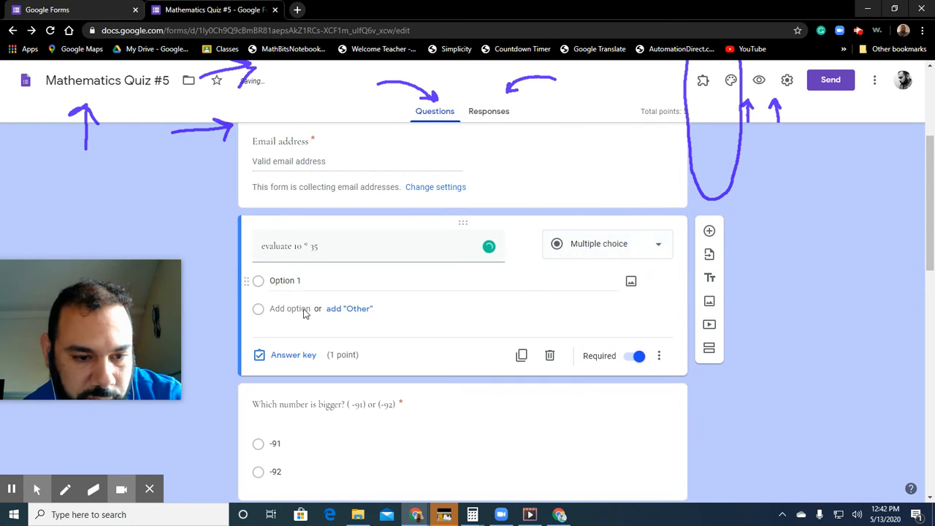
pyautogui.click(298, 278)
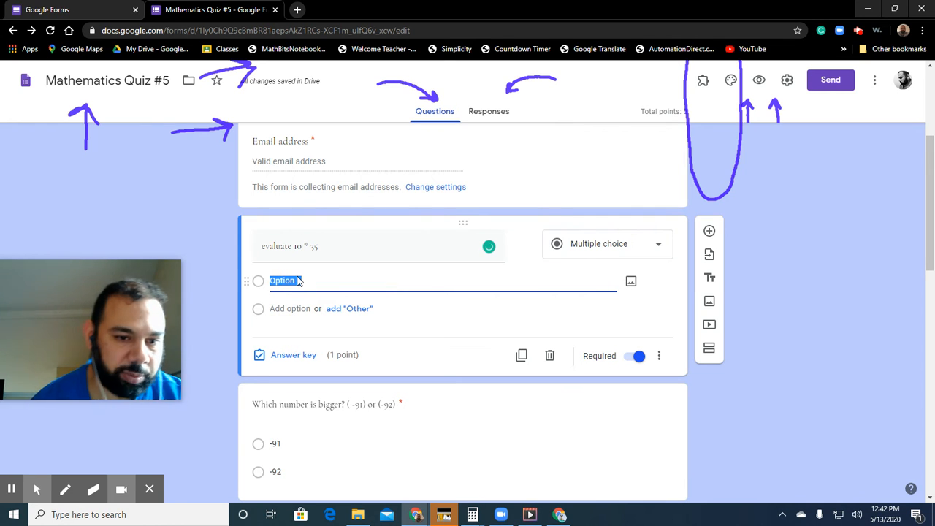
pyautogui.write('1035')
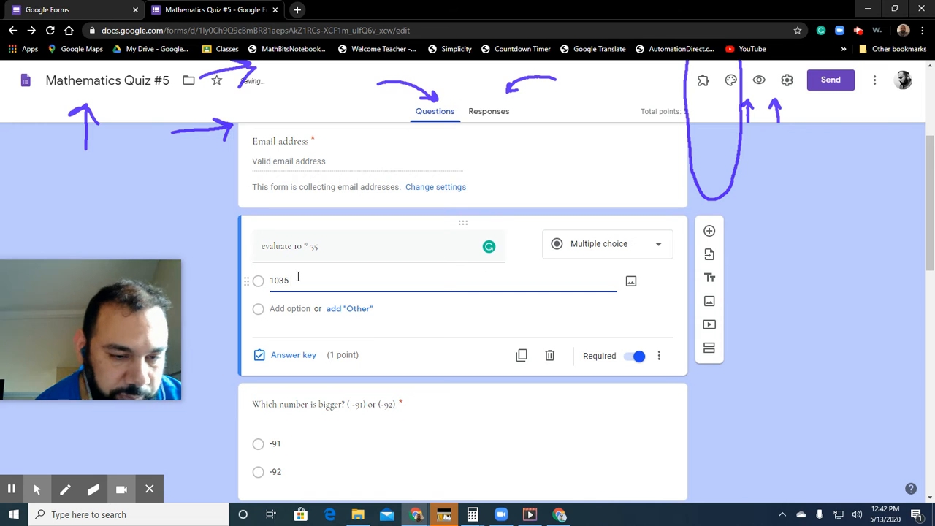
pyautogui.click(289, 310)
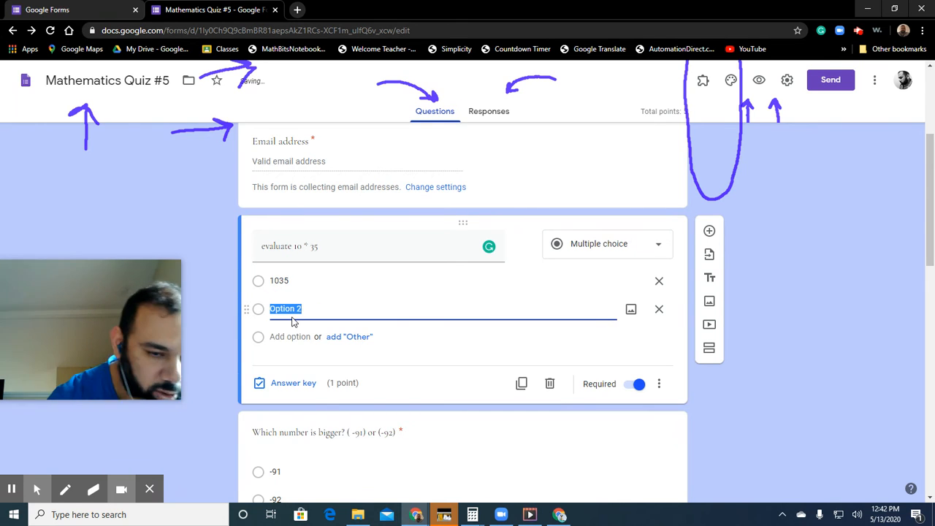
pyautogui.write('350')
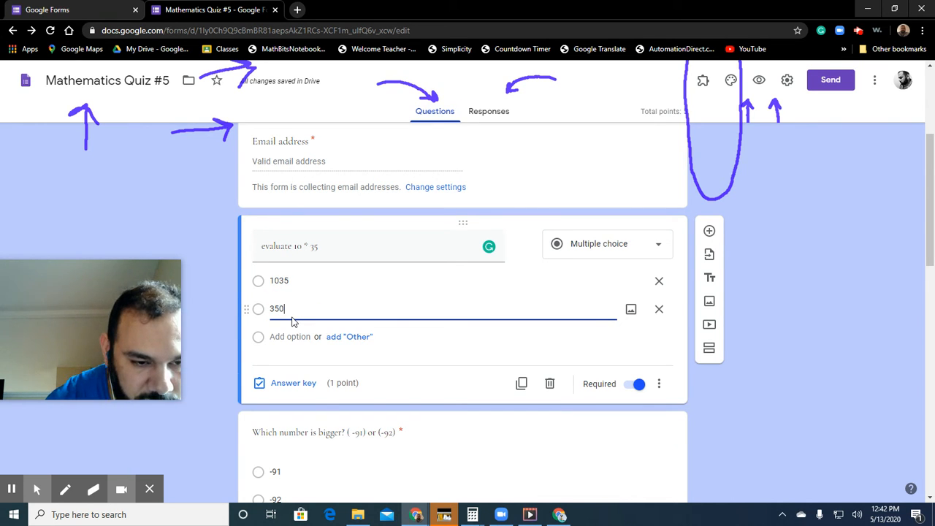
pyautogui.click(290, 337)
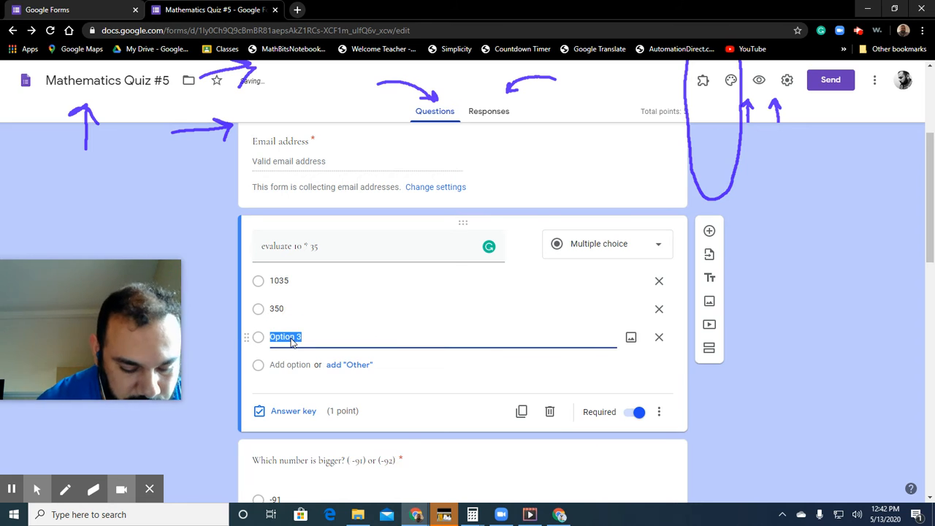
pyautogui.write('3.5')
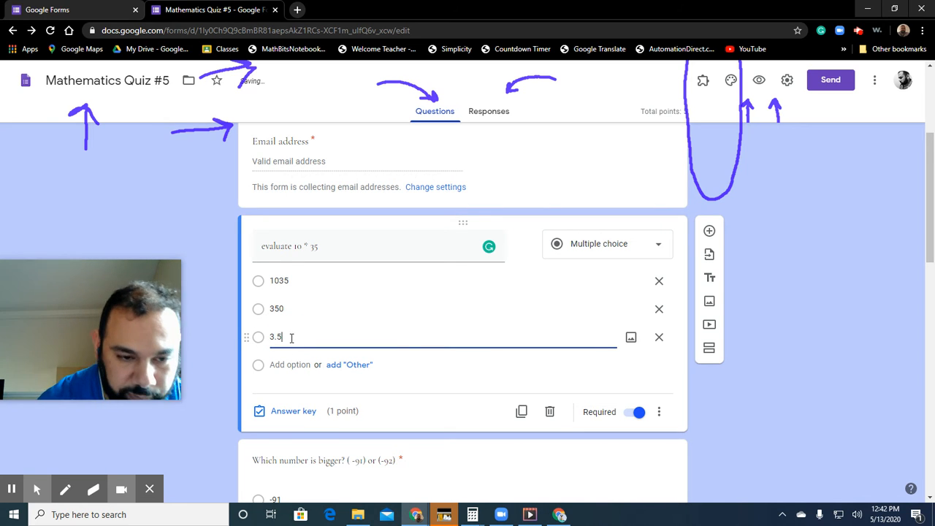
# Try the Checkboxes type on the "evaluate 10 * 35" question, ending with the Dropdown type.
pyautogui.click(660, 250)
pyautogui.click(622, 250)
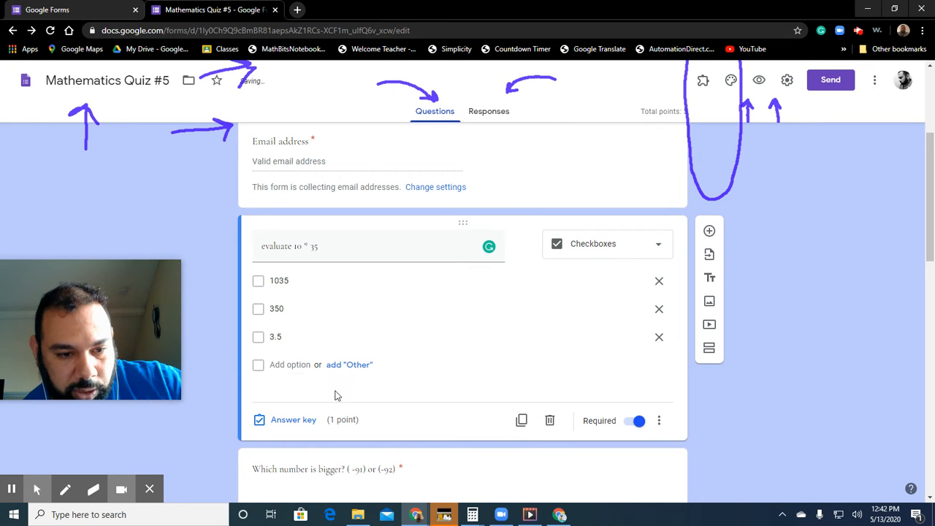
pyautogui.click(657, 248)
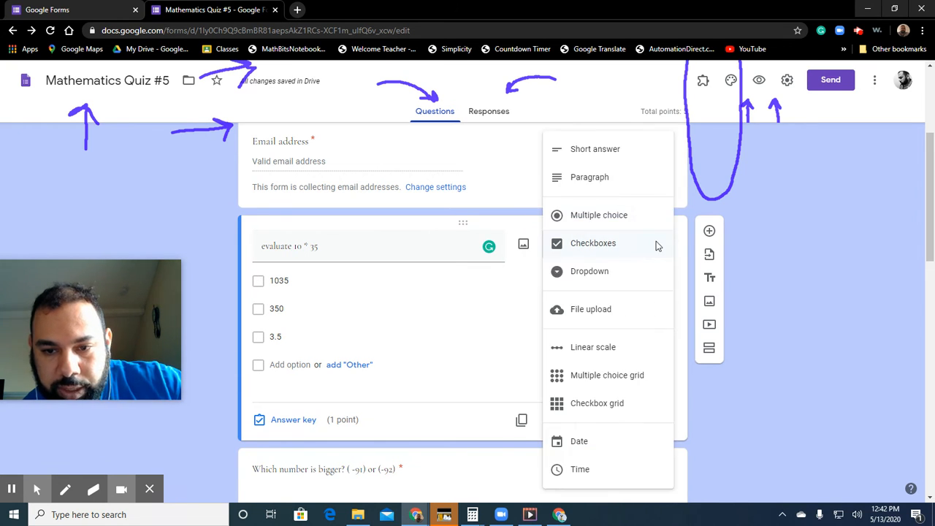
pyautogui.click(617, 272)
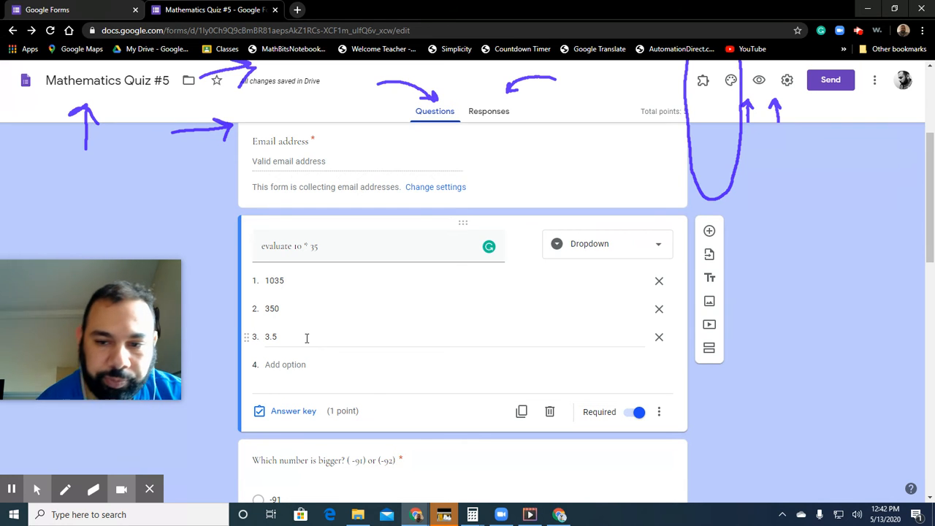
# Try the Date type on the "evaluate 10 * 35" question.
pyautogui.click(654, 247)
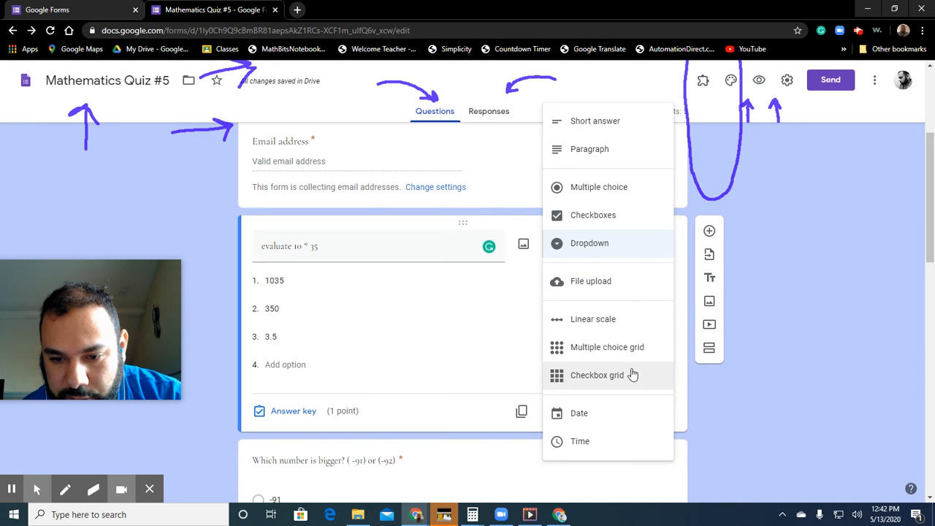
pyautogui.click(592, 415)
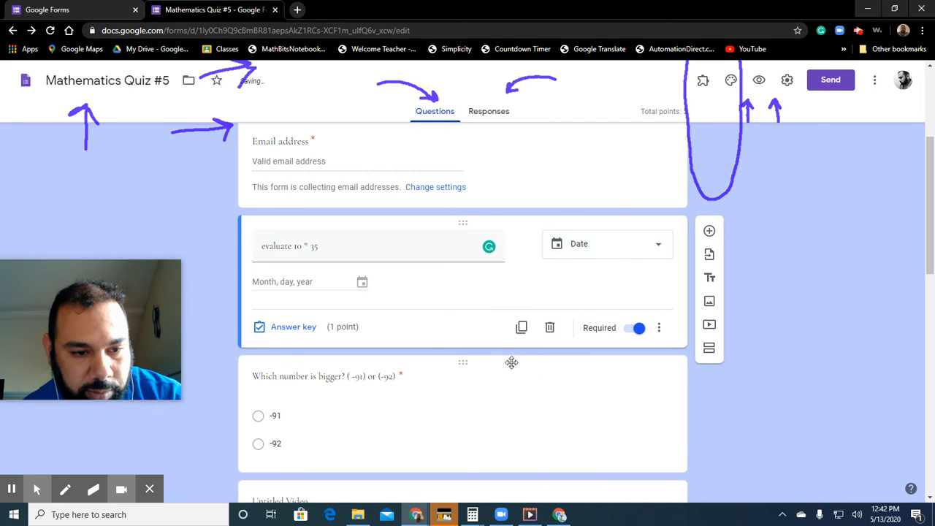
pyautogui.click(313, 299)
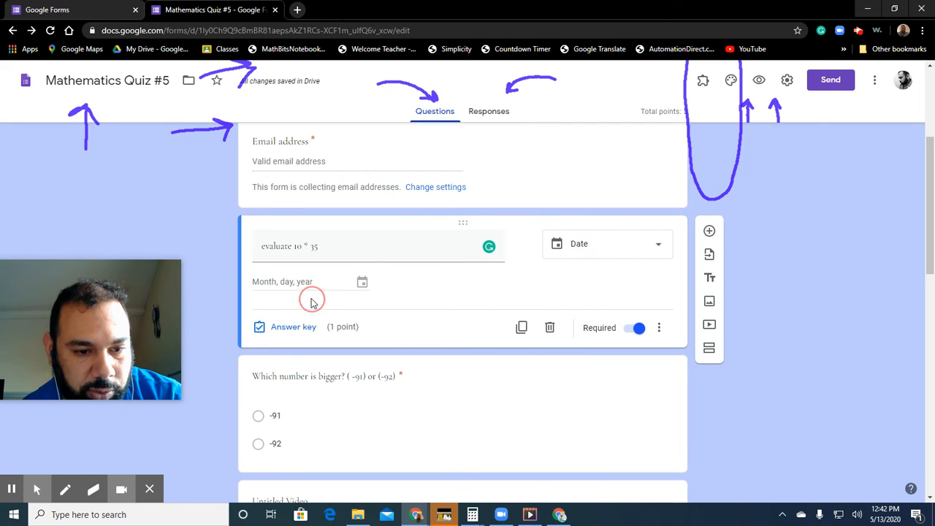
pyautogui.click(660, 247)
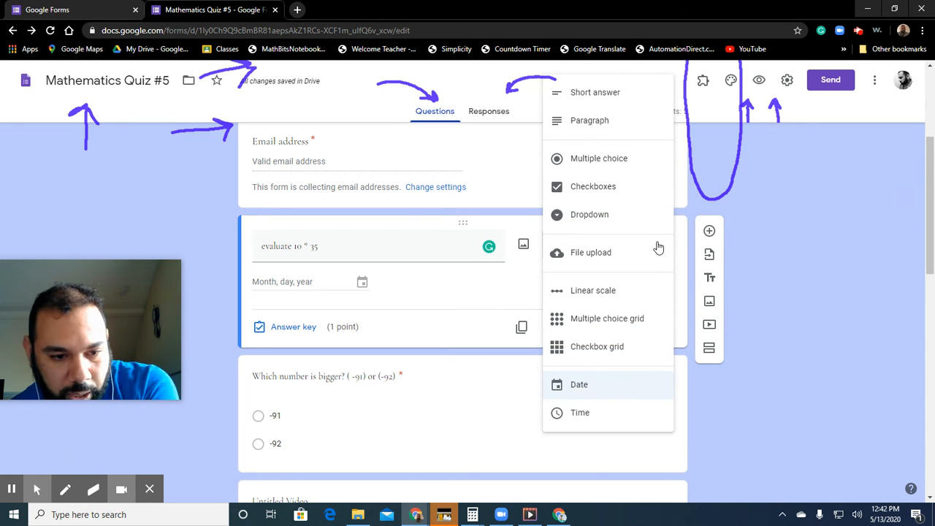
pyautogui.click(498, 308)
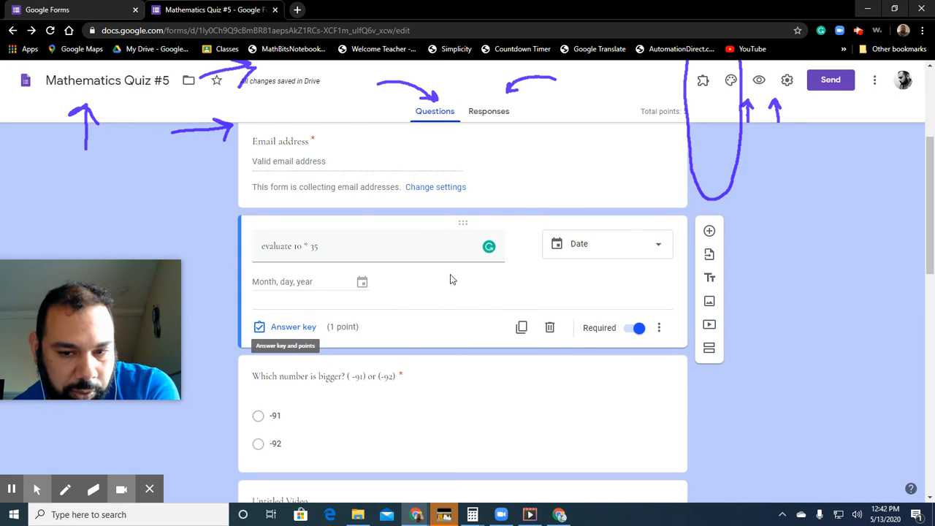
# Change the "evaluate 10 * 35" question to Multiple choice and enter the options 35, 350 and 0.35.
pyautogui.click(649, 244)
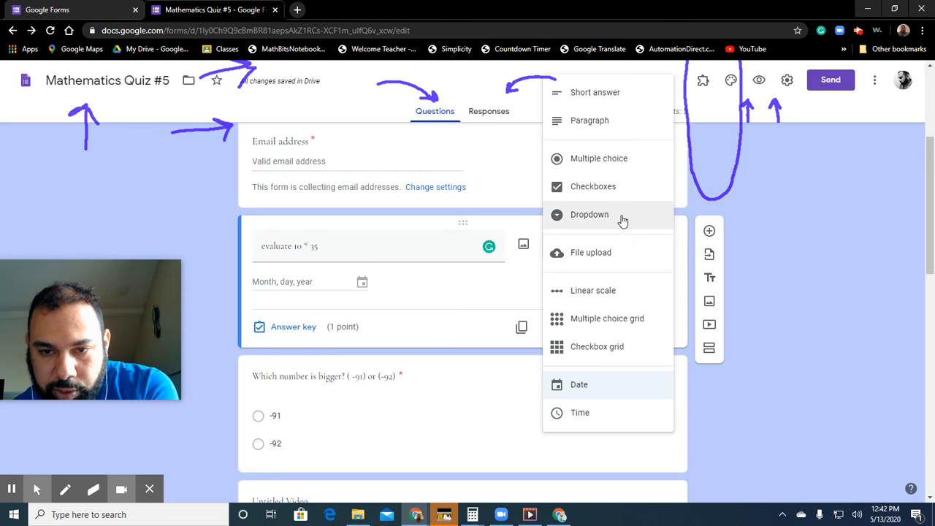
pyautogui.click(607, 161)
pyautogui.click(296, 282)
pyautogui.write('35')
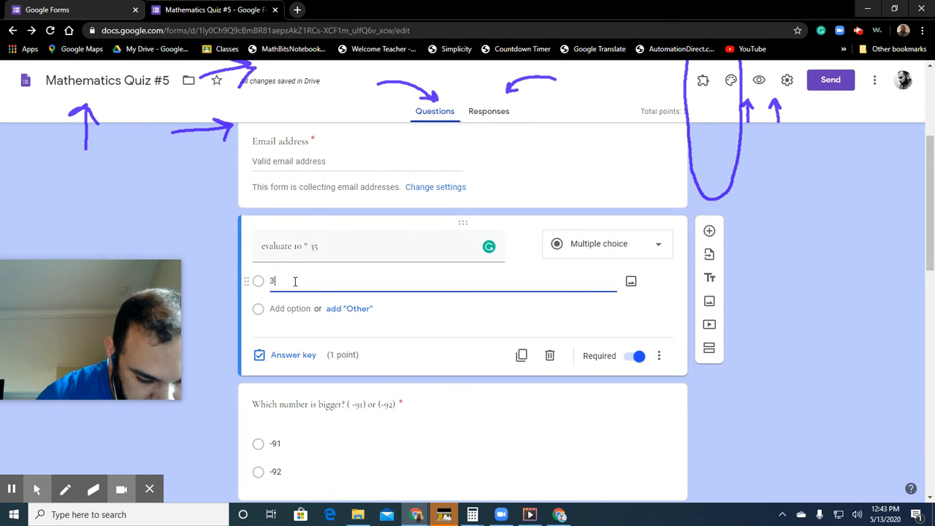
pyautogui.click(289, 310)
pyautogui.write('350')
pyautogui.click(292, 336)
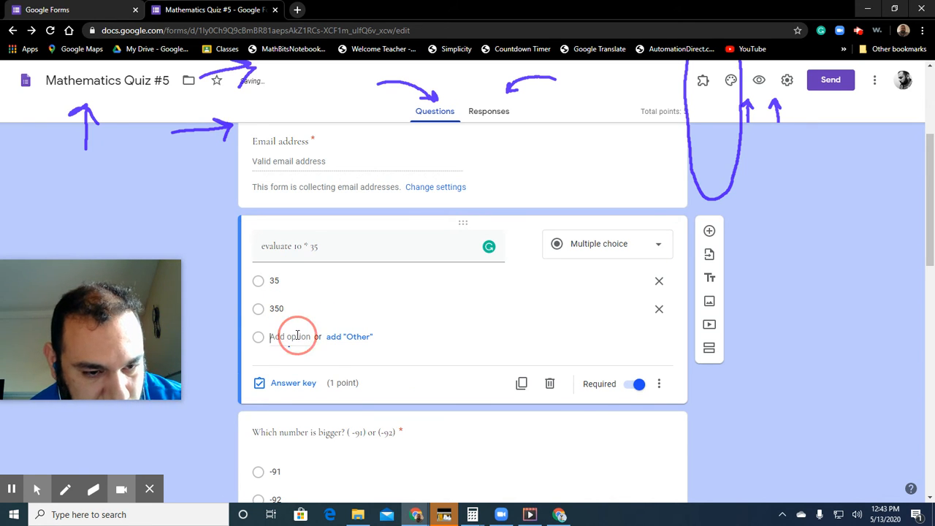
pyautogui.write('0.35')
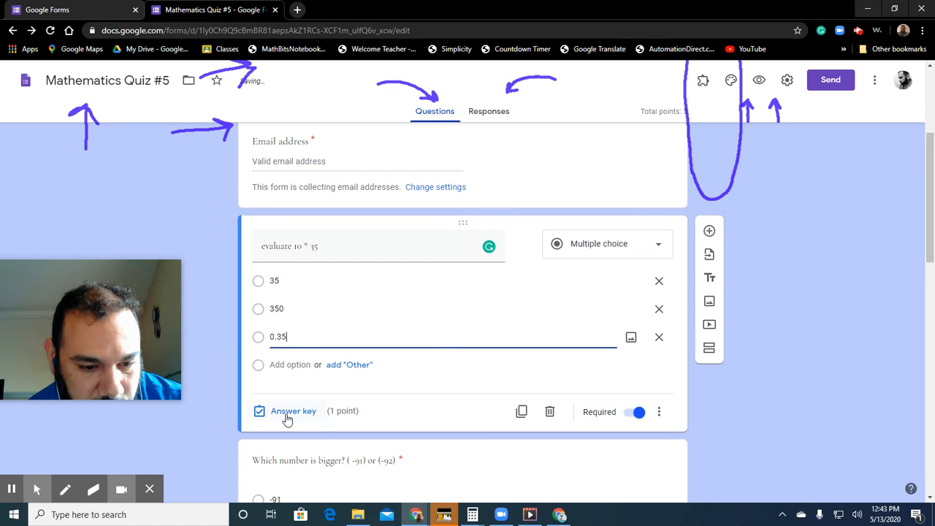
# Mark 350 as the correct answer in the "evaluate 10 * 35" question's answer key and close the key.
pyautogui.click(289, 413)
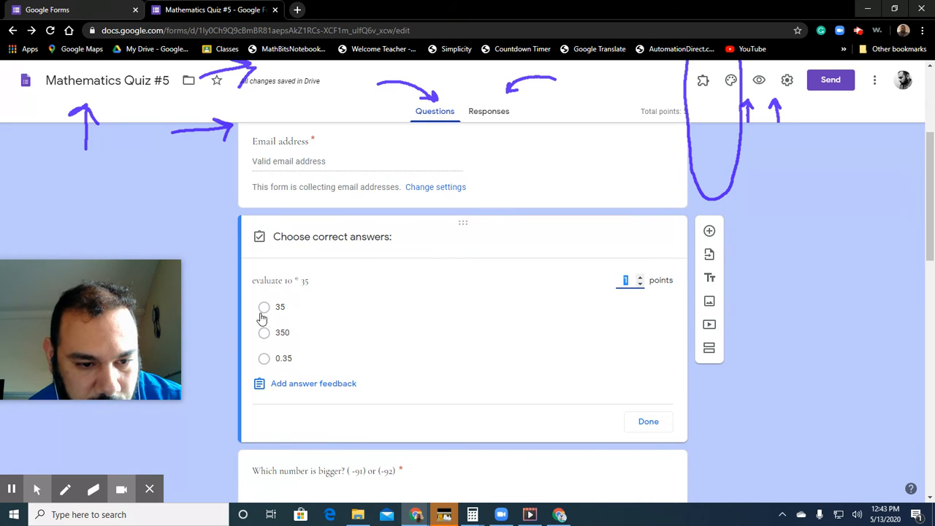
pyautogui.click(261, 335)
pyautogui.click(264, 307)
pyautogui.click(264, 358)
pyautogui.click(264, 361)
pyautogui.click(265, 308)
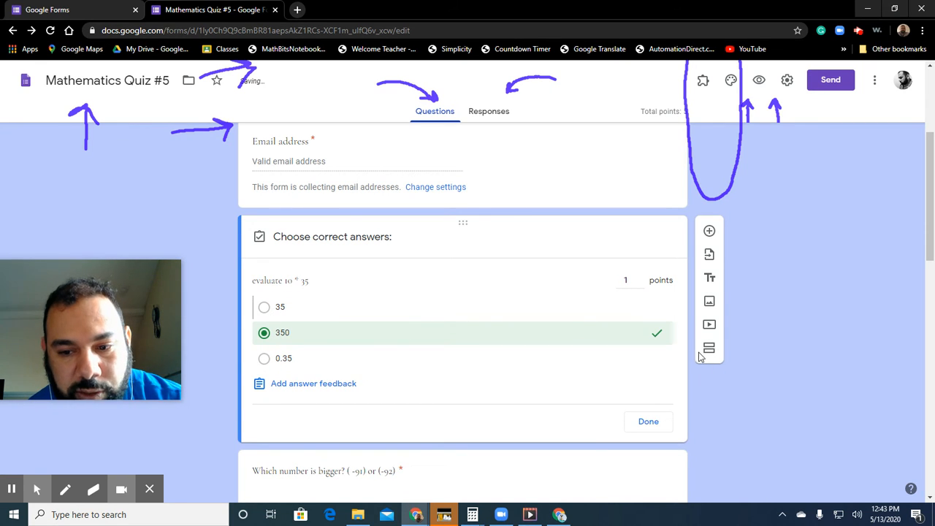
pyautogui.click(646, 422)
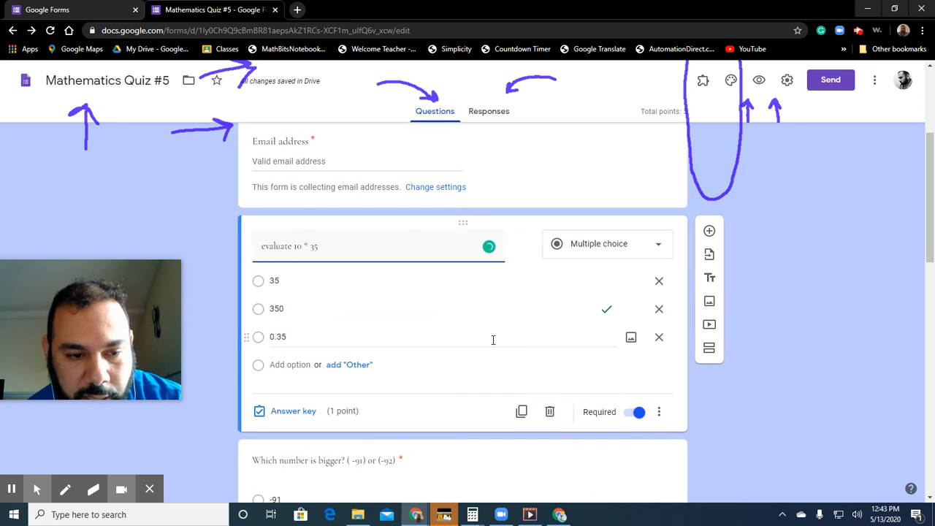
# Replace the text of the "Which number is bigger?" question with "what is the area of this circle".
pyautogui.scroll(-1, 494, 340)
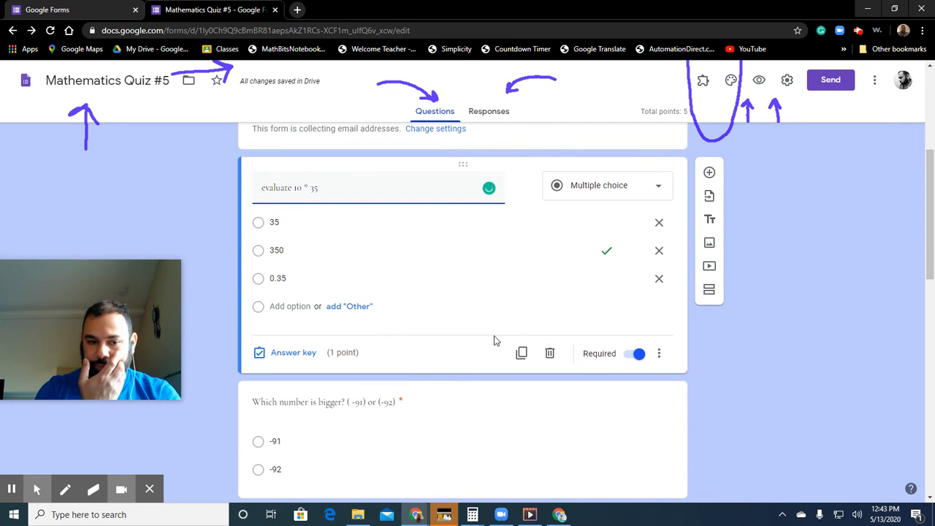
pyautogui.scroll(-2, 491, 318)
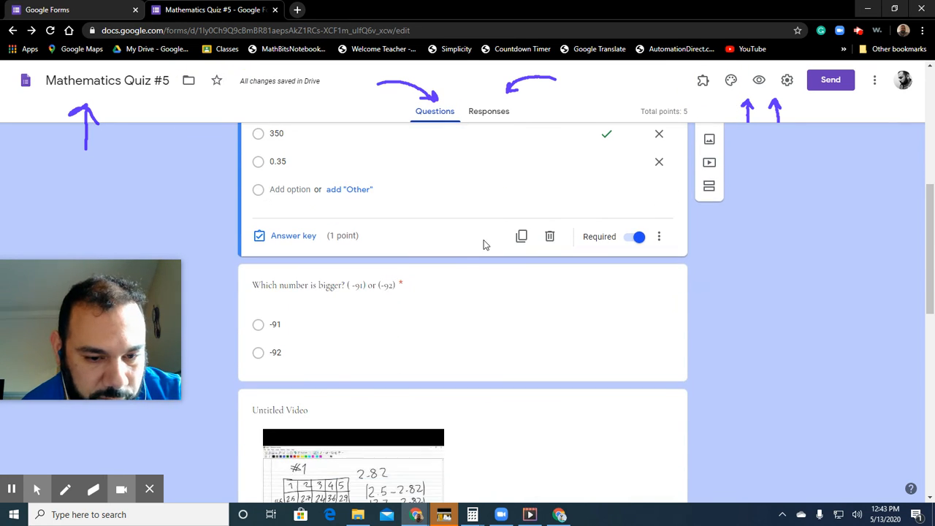
pyautogui.scroll(-1, 365, 309)
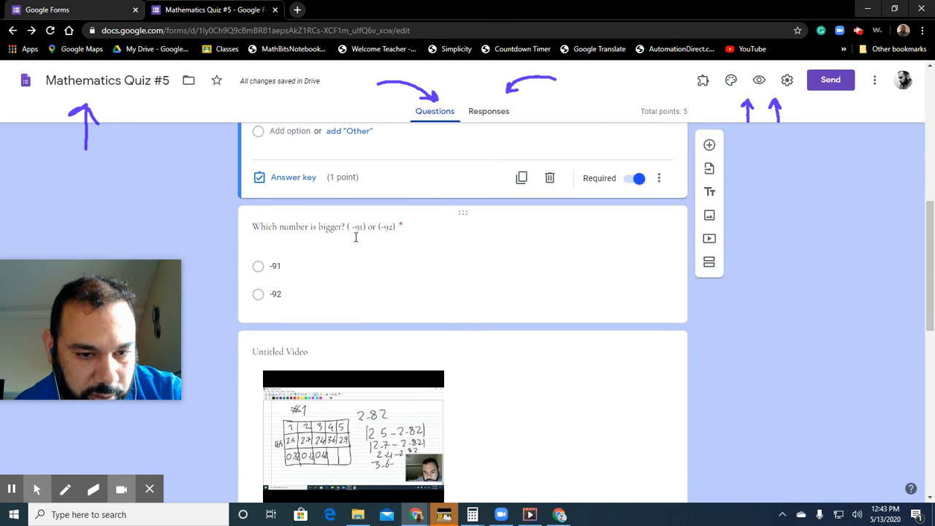
pyautogui.click(362, 228)
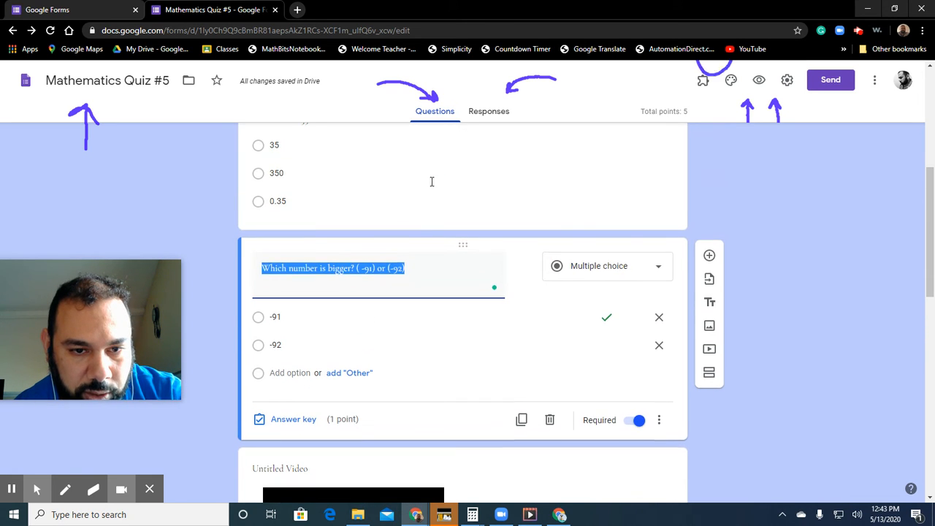
pyautogui.click(417, 266)
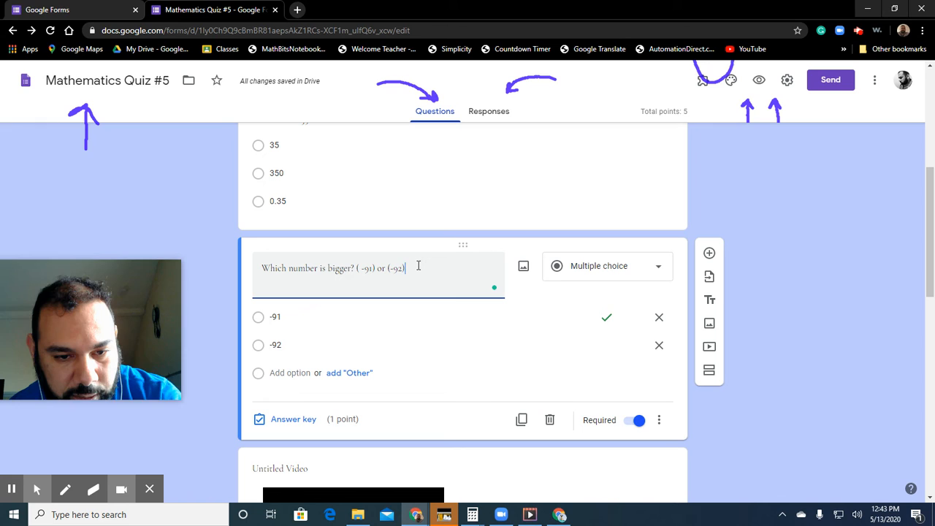
pyautogui.press('BackSpace')
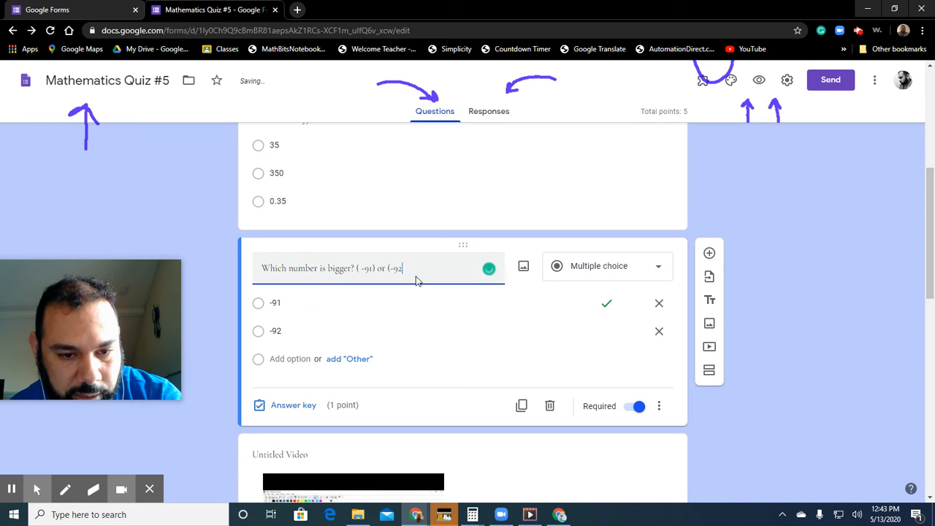
pyautogui.press('BackSpace')
pyautogui.press('BackSpace')
pyautogui.press('BackSpace')
pyautogui.press('BackSpace')
pyautogui.press('BackSpace')
pyautogui.press('BackSpace')
pyautogui.press('BackSpace')
pyautogui.press('BackSpace')
pyautogui.press('BackSpace')
pyautogui.press('BackSpace')
pyautogui.press('BackSpace')
pyautogui.press('BackSpace')
pyautogui.press('BackSpace')
pyautogui.press('BackSpace')
pyautogui.press('BackSpace')
pyautogui.press('BackSpace')
pyautogui.press('BackSpace')
pyautogui.press('BackSpace')
pyautogui.press('BackSpace')
pyautogui.press('BackSpace')
pyautogui.press('BackSpace')
pyautogui.press('BackSpace')
pyautogui.press('BackSpace')
pyautogui.press('BackSpace')
pyautogui.press('BackSpace')
pyautogui.write('what is the area of this circle')
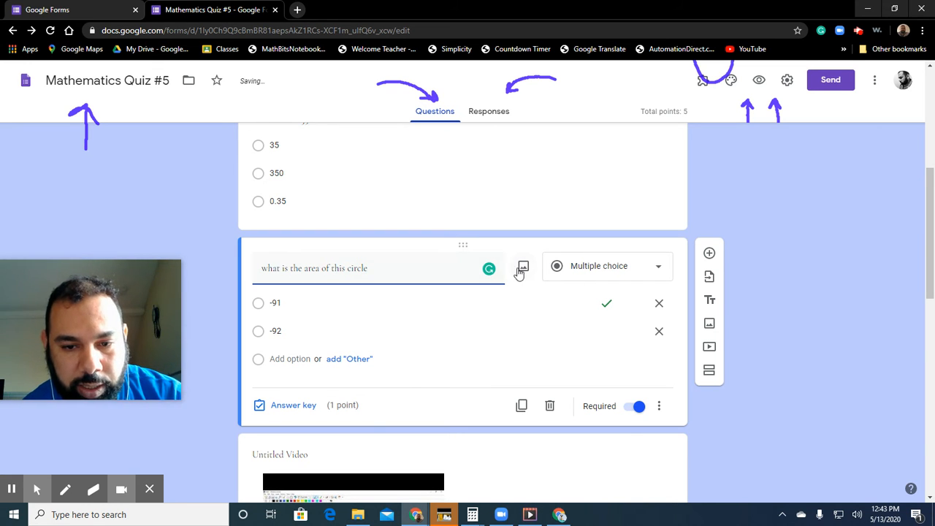
# Insert the image "circle 12 cm" from the Downloads folder into the circle area question.
pyautogui.click(524, 269)
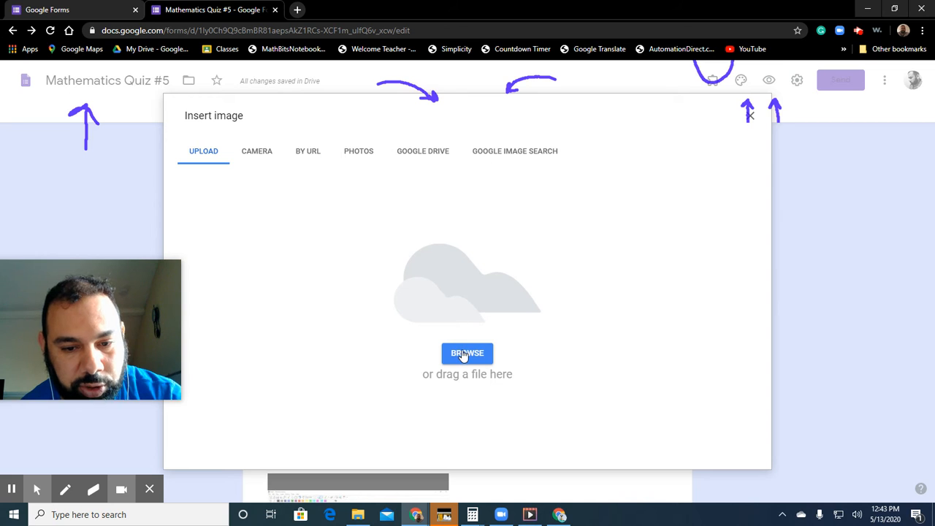
pyautogui.click(465, 354)
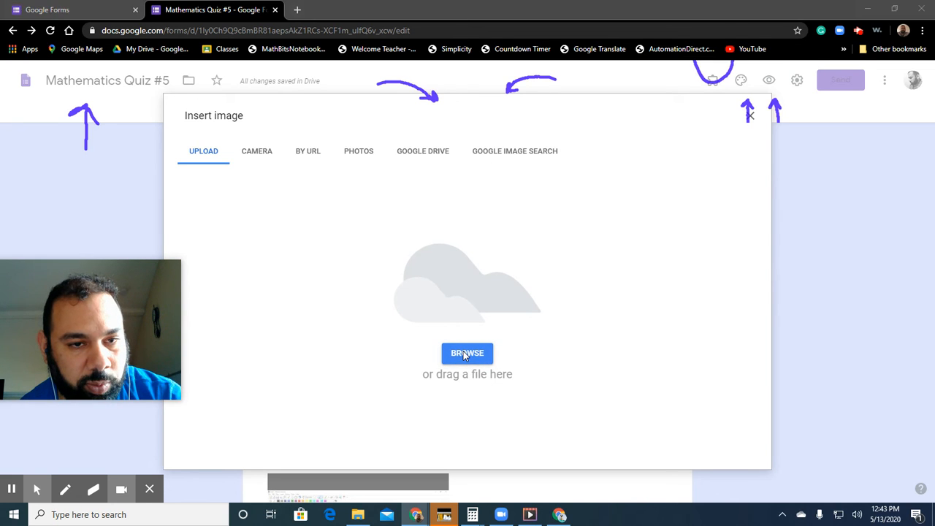
pyautogui.click(144, 113)
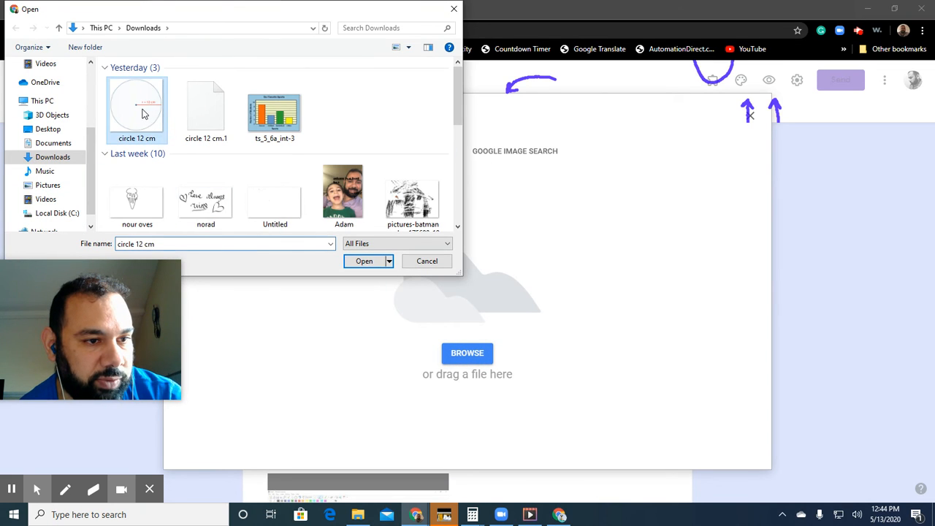
pyautogui.click(365, 263)
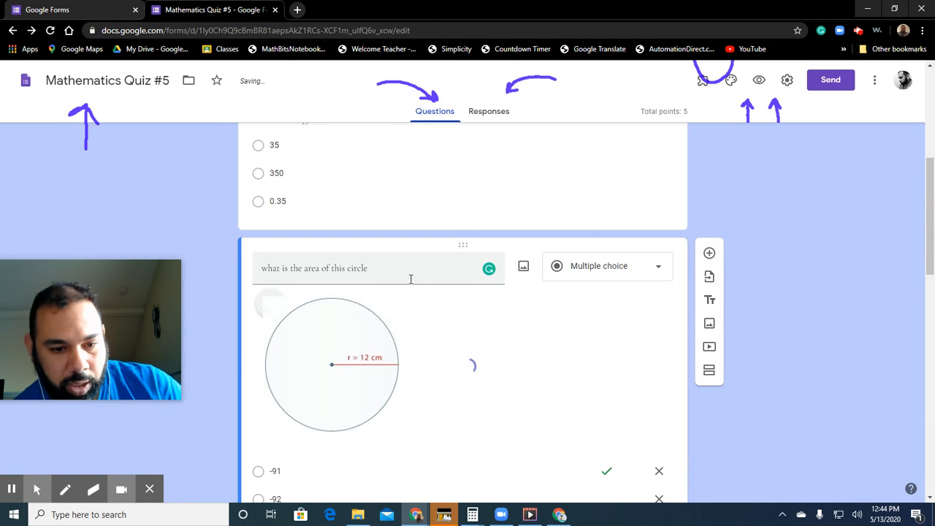
# Shrink the circle image slightly, keeping its proportions, and deselect it.
pyautogui.click(364, 307)
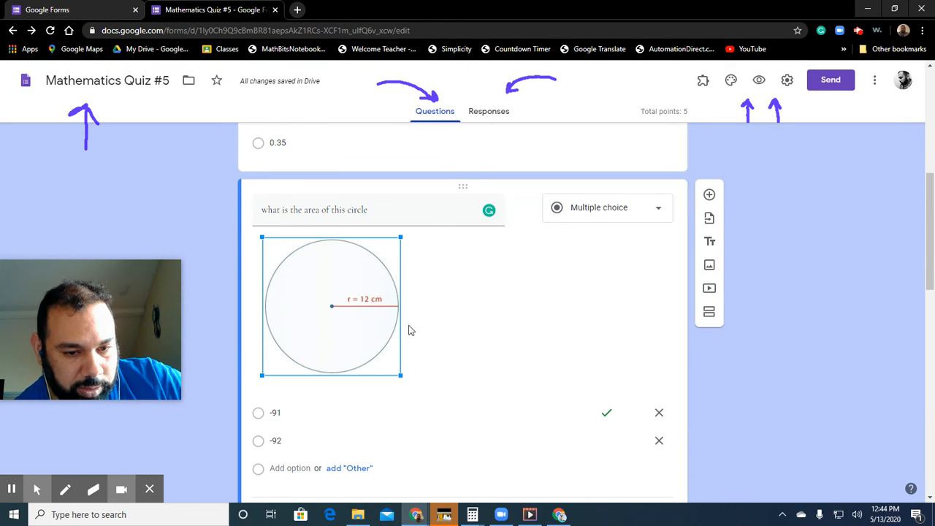
pyautogui.moveTo(400, 375); pyautogui.dragTo(377, 351)
pyautogui.scroll(-1, 407, 271)
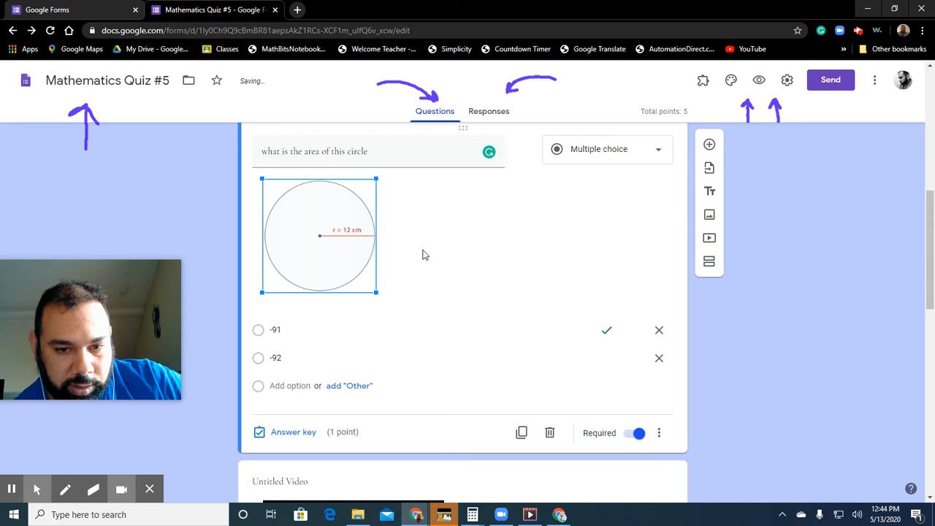
pyautogui.click(443, 240)
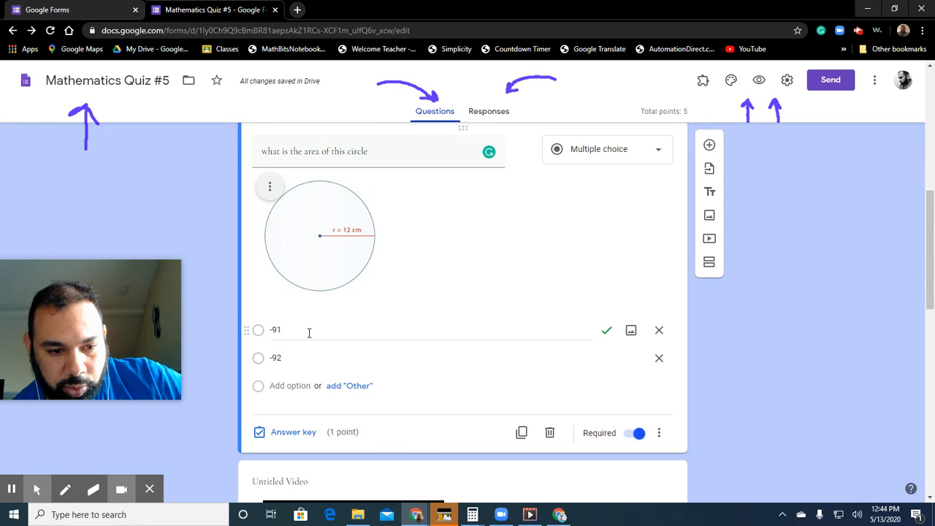
# Switch to Calculator, compute the circle's area as 3.14 × 144, and return to the form.
pyautogui.click(309, 333)
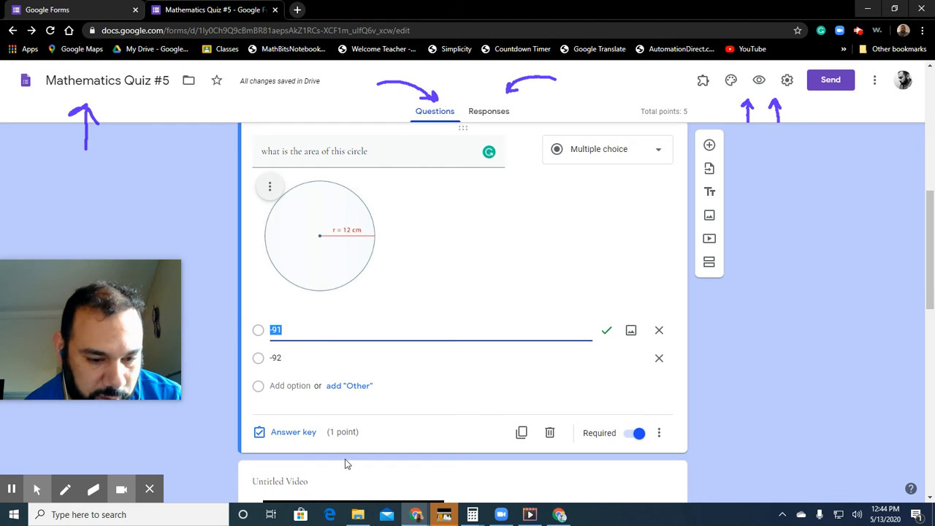
pyautogui.click(473, 520)
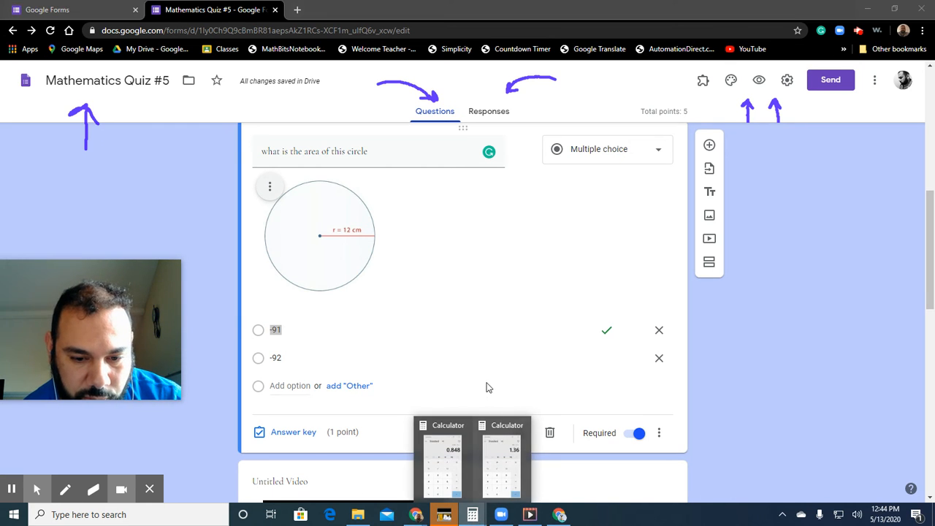
pyautogui.click(462, 425)
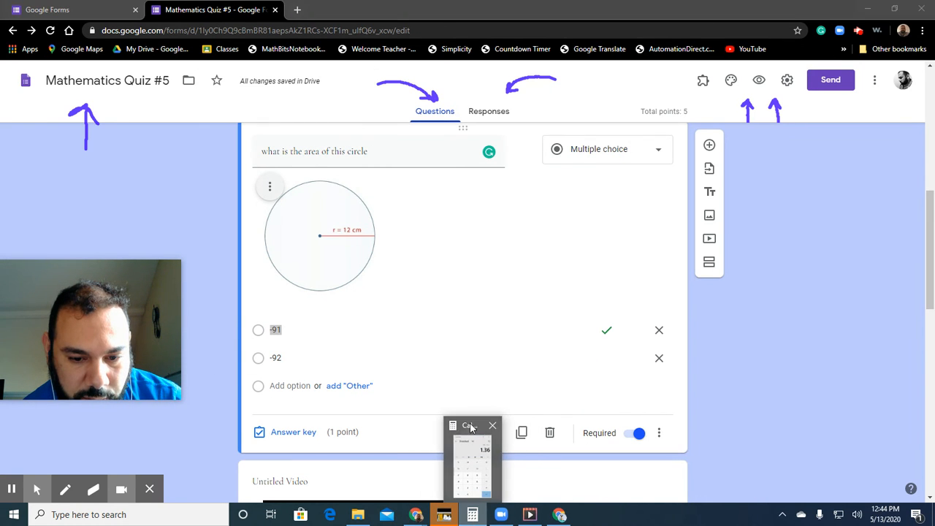
pyautogui.click(471, 457)
pyautogui.moveTo(202, 134); pyautogui.dragTo(628, 49)
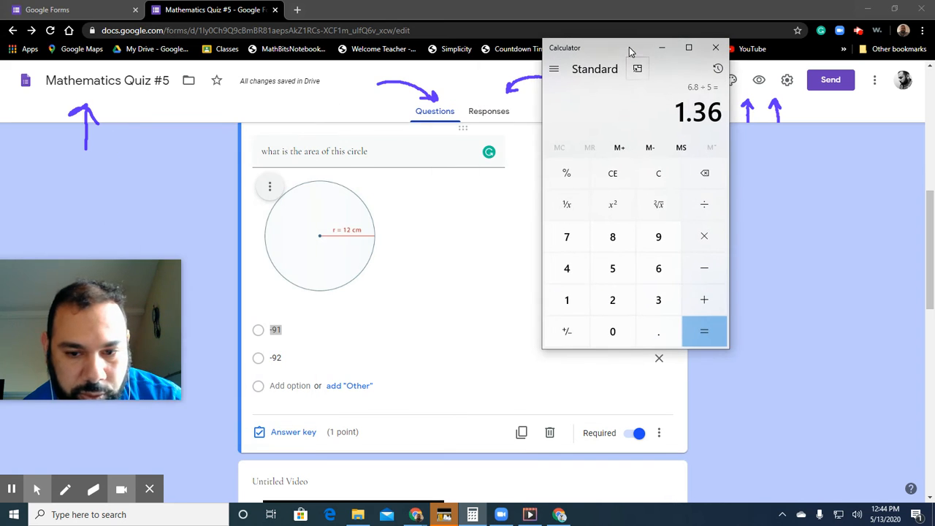
pyautogui.click(665, 309)
pyautogui.click(654, 331)
pyautogui.click(567, 299)
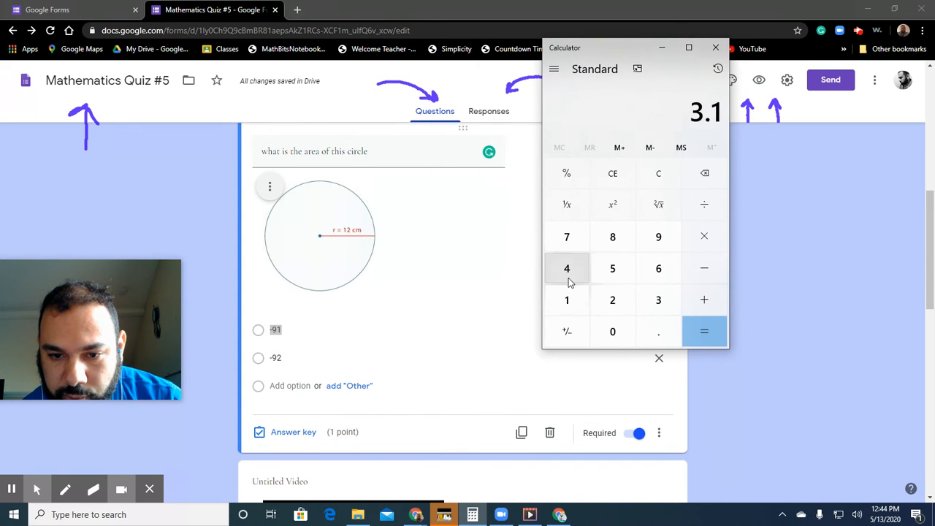
pyautogui.click(567, 269)
pyautogui.click(704, 236)
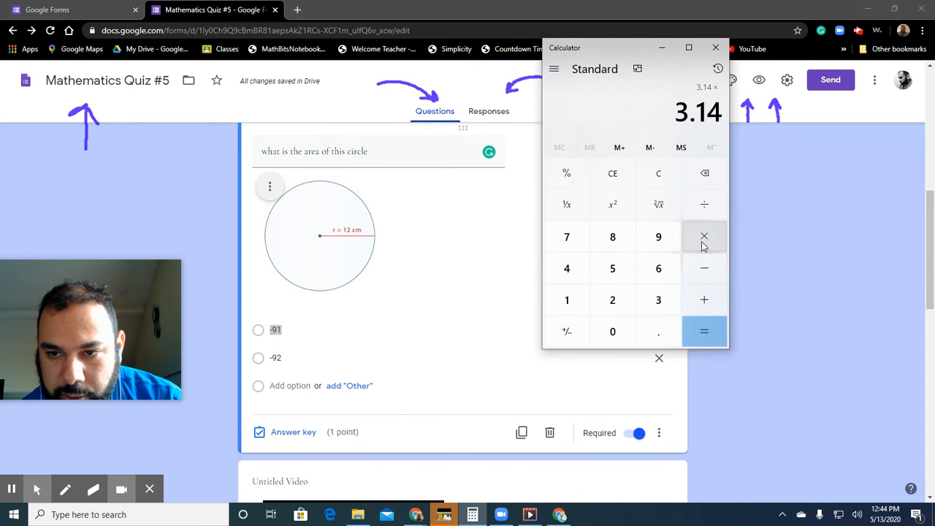
pyautogui.click(567, 299)
pyautogui.click(568, 268)
pyautogui.click(568, 269)
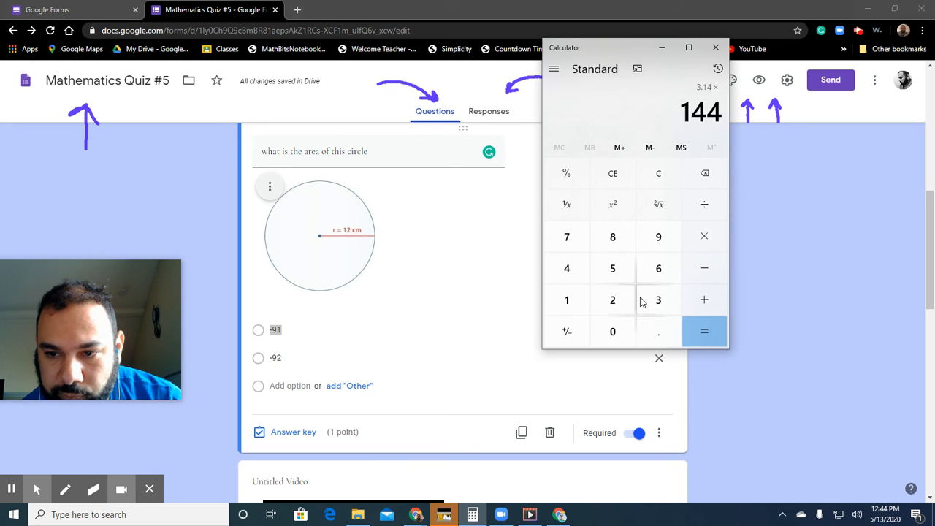
pyautogui.click(702, 332)
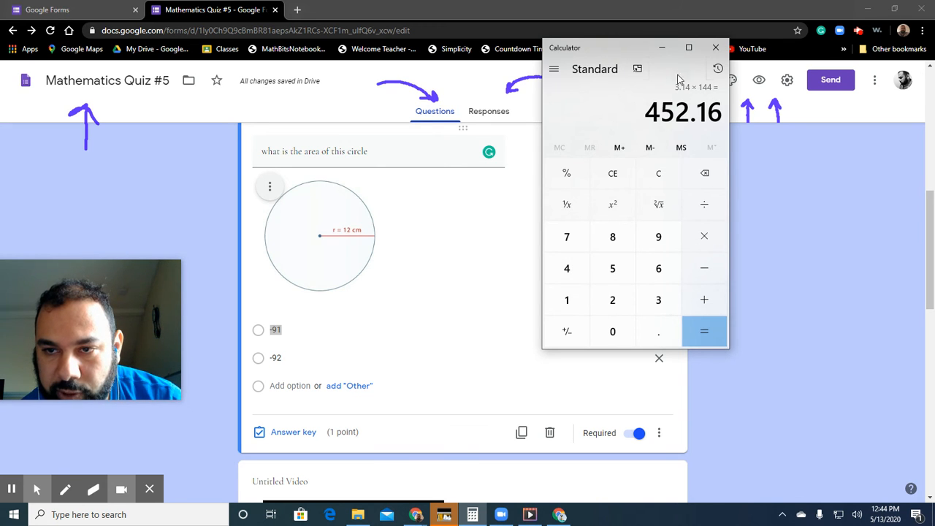
pyautogui.click(660, 48)
# Replace the circle area question's answer options with 452.16, 450 and 12.
pyautogui.click(342, 329)
pyautogui.press('BackSpace')
pyautogui.press('BackSpace')
pyautogui.press('BackSpace')
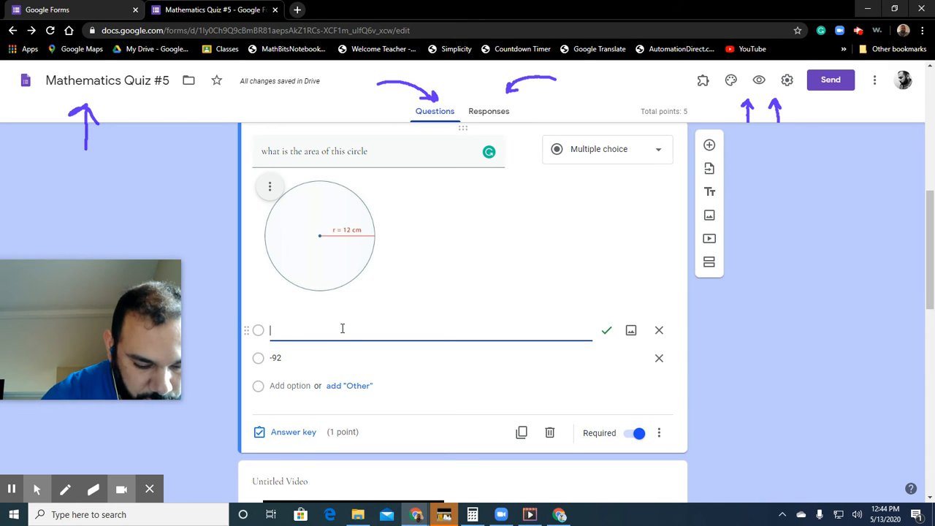
pyautogui.write('452.16')
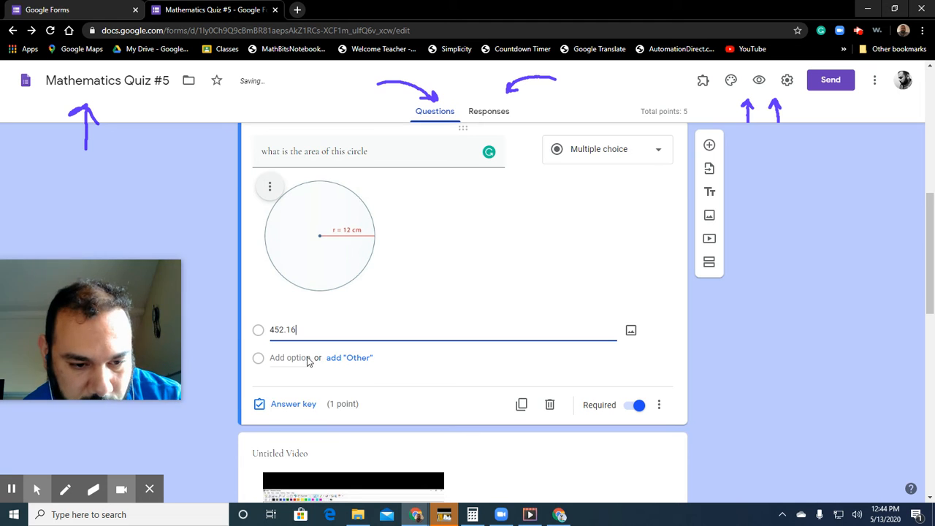
pyautogui.click(307, 359)
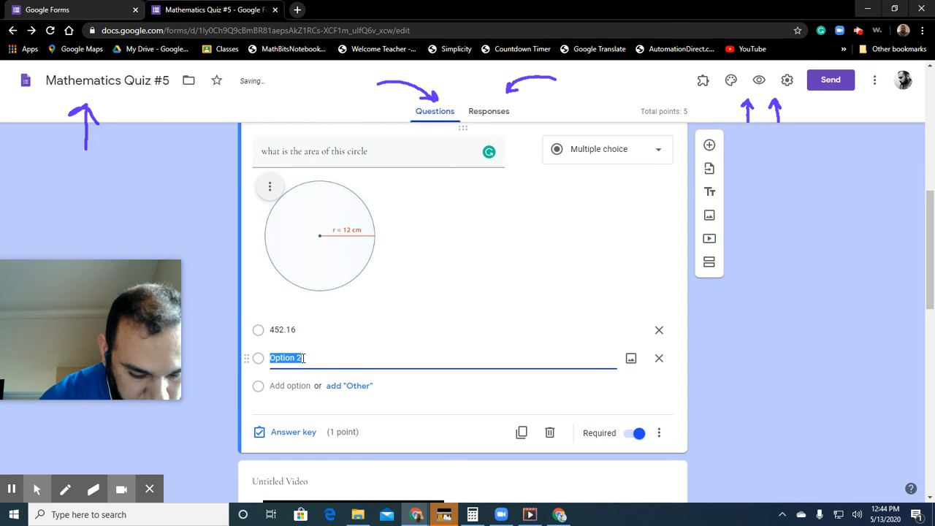
pyautogui.write('450')
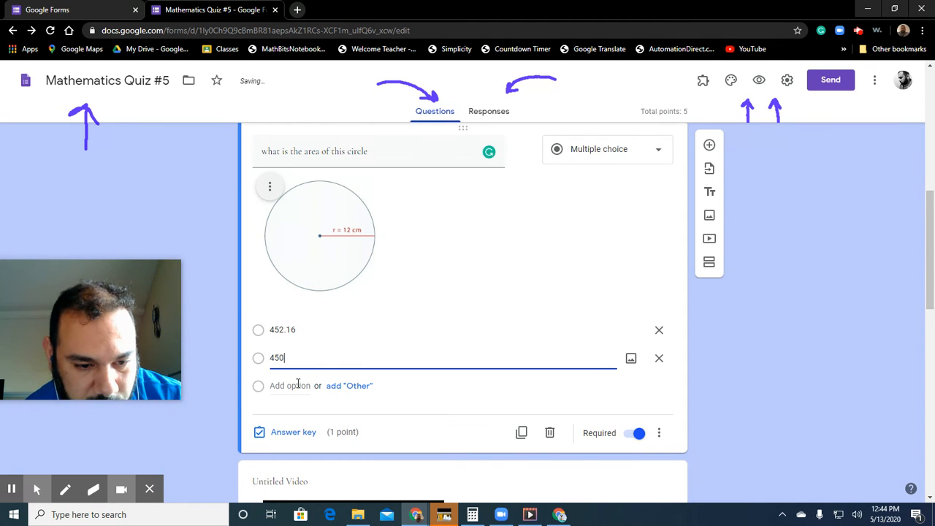
pyautogui.click(298, 385)
pyautogui.write('12')
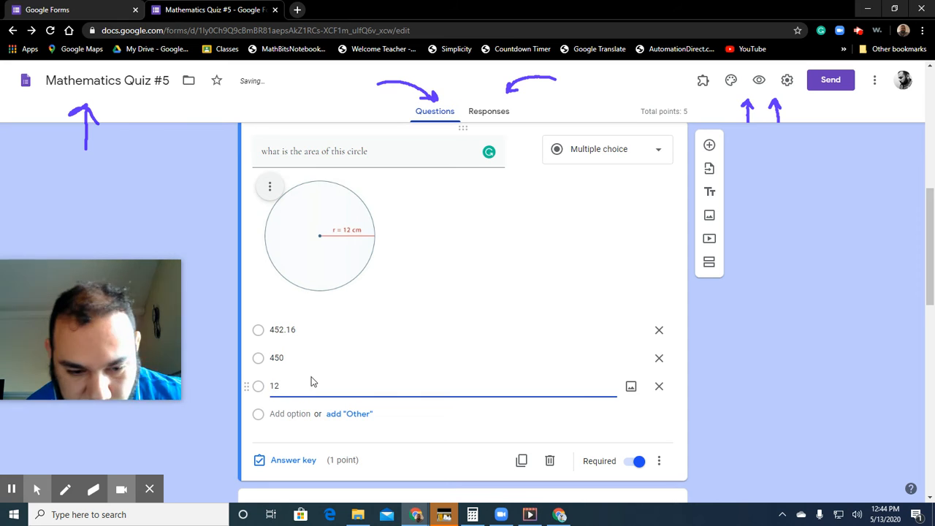
# Set the circle question's answer key to 452.16 worth 3 points, keeping the question required.
pyautogui.scroll(-1, 311, 381)
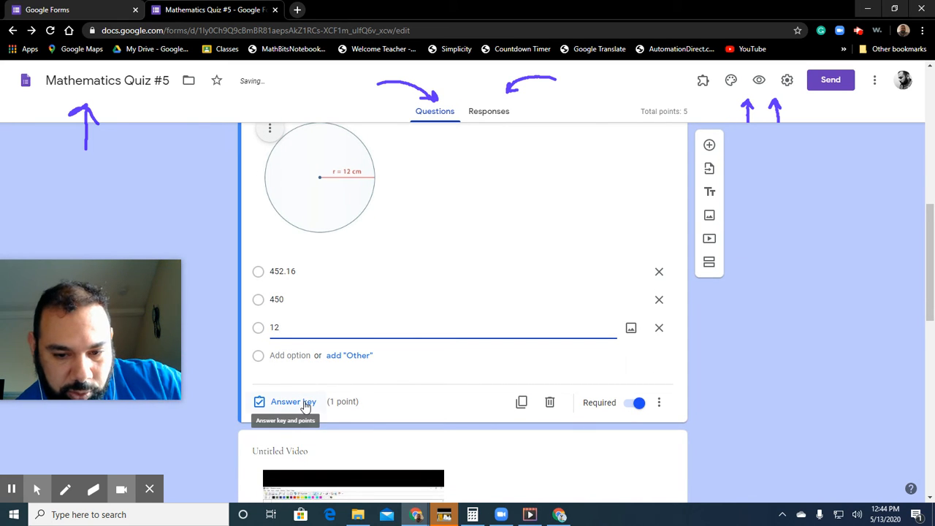
pyautogui.click(306, 407)
pyautogui.scroll(1, 378, 273)
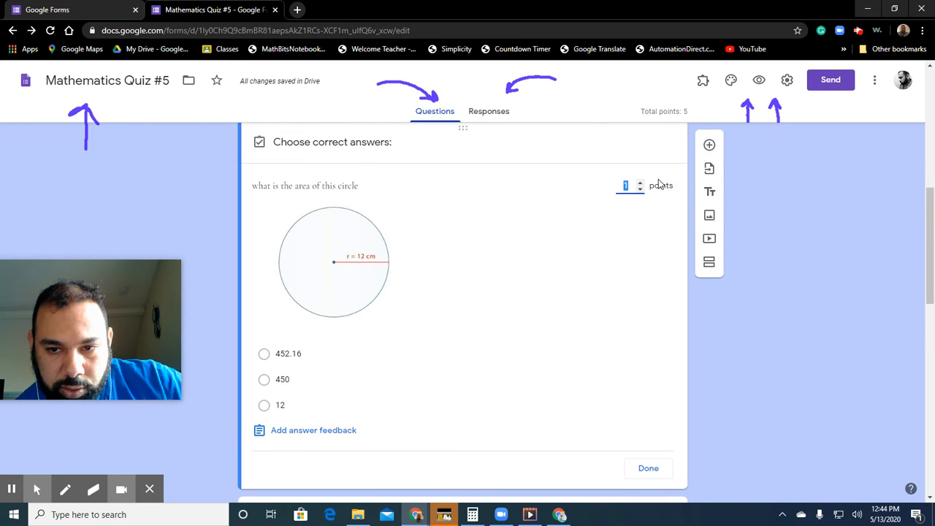
pyautogui.doubleClick(641, 186)
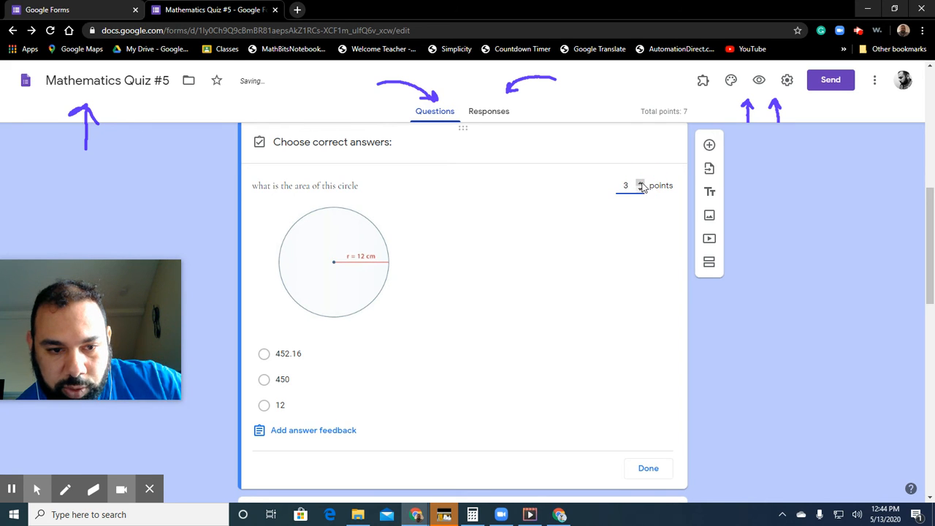
pyautogui.scroll(-1, 402, 292)
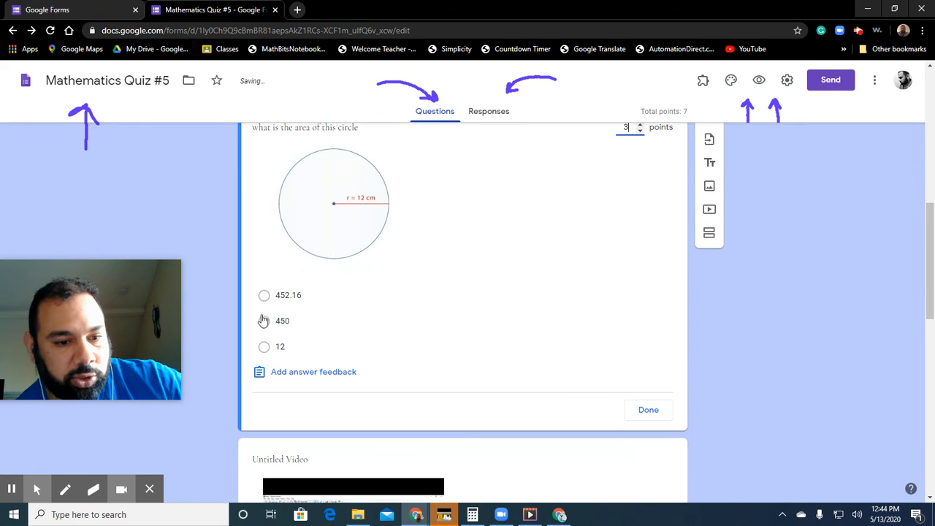
pyautogui.click(263, 295)
pyautogui.click(637, 409)
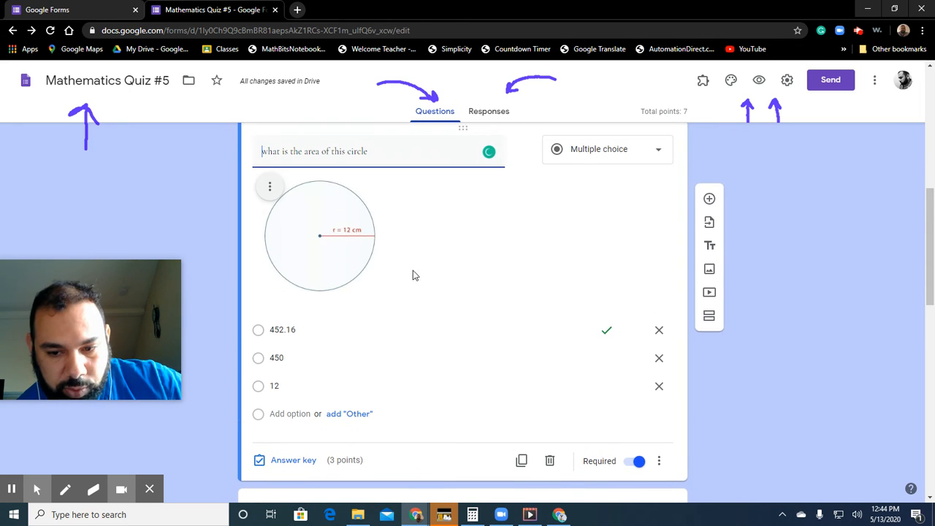
pyautogui.click(632, 465)
pyautogui.click(633, 465)
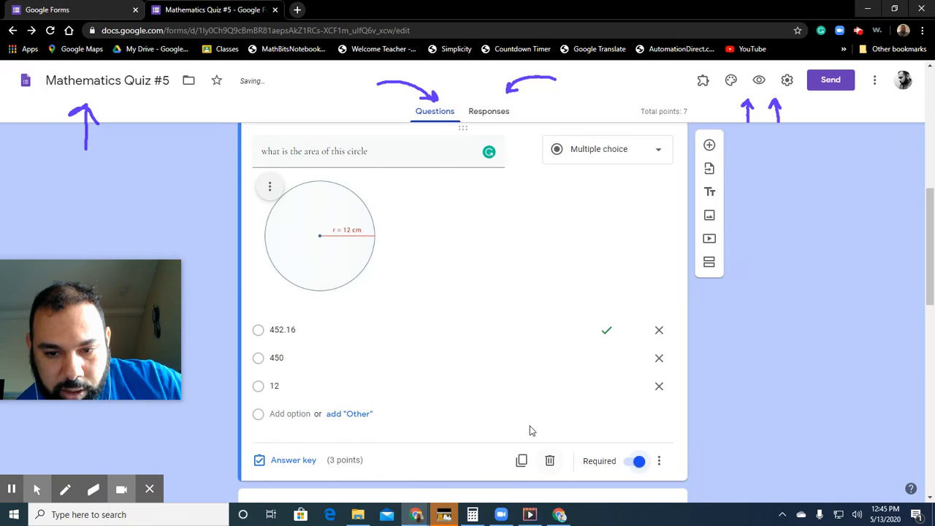
# Change the "evaluate 10 * 35" question from multiple choice to the Dropdown type.
pyautogui.scroll(-2, 506, 339)
pyautogui.scroll(1, 508, 340)
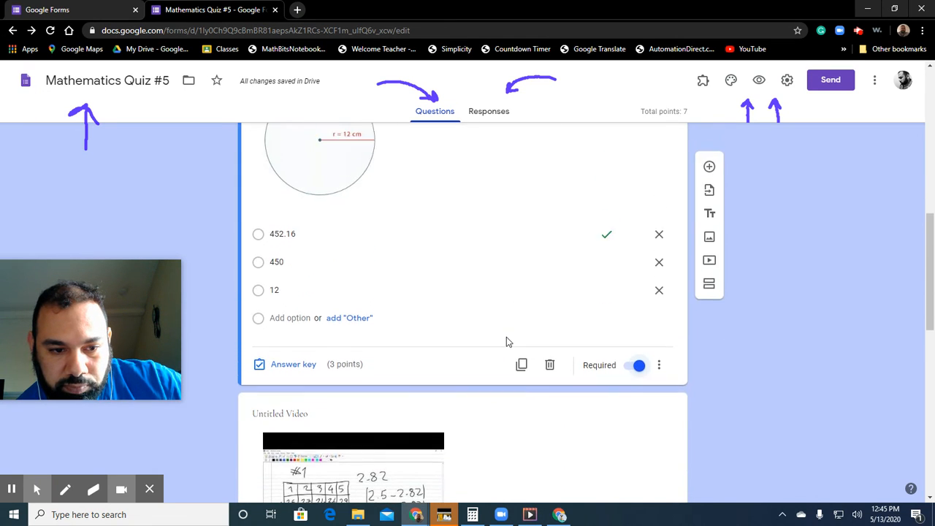
pyautogui.scroll(3, 507, 340)
pyautogui.scroll(3, 509, 339)
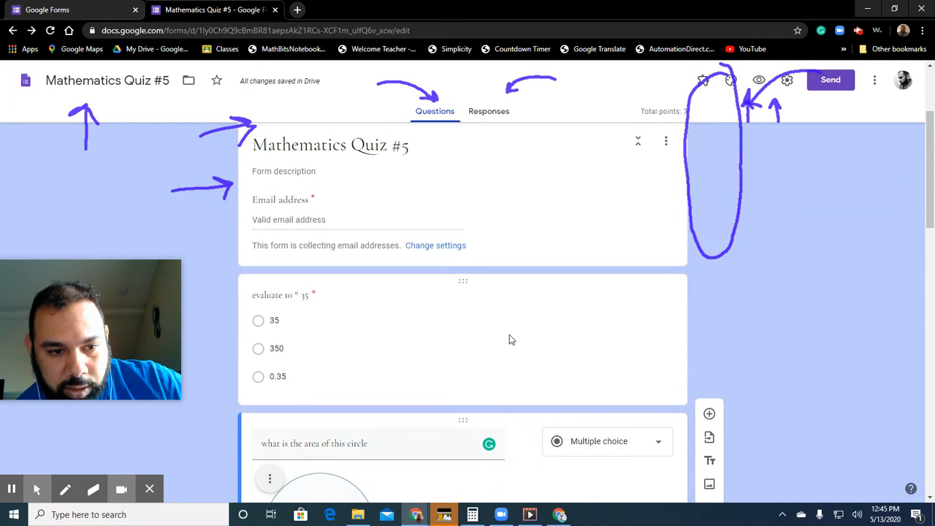
pyautogui.scroll(1, 510, 339)
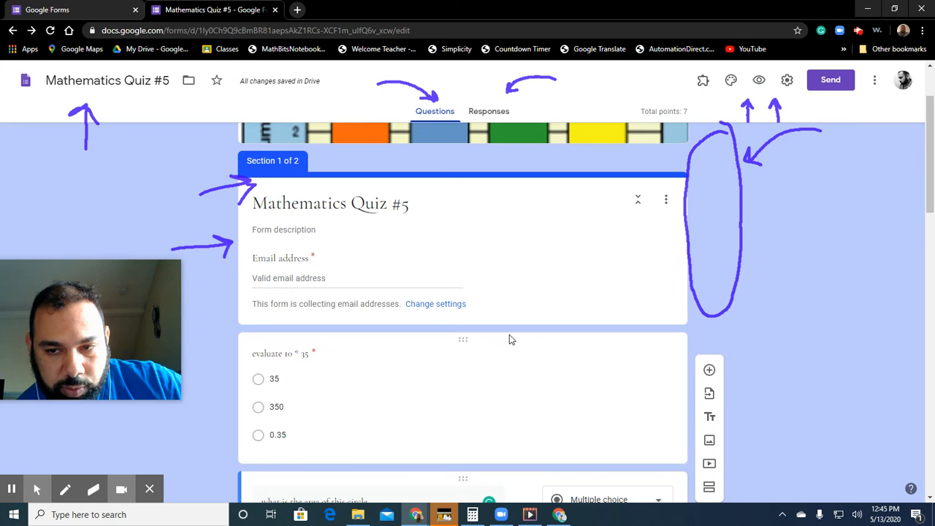
pyautogui.click(559, 369)
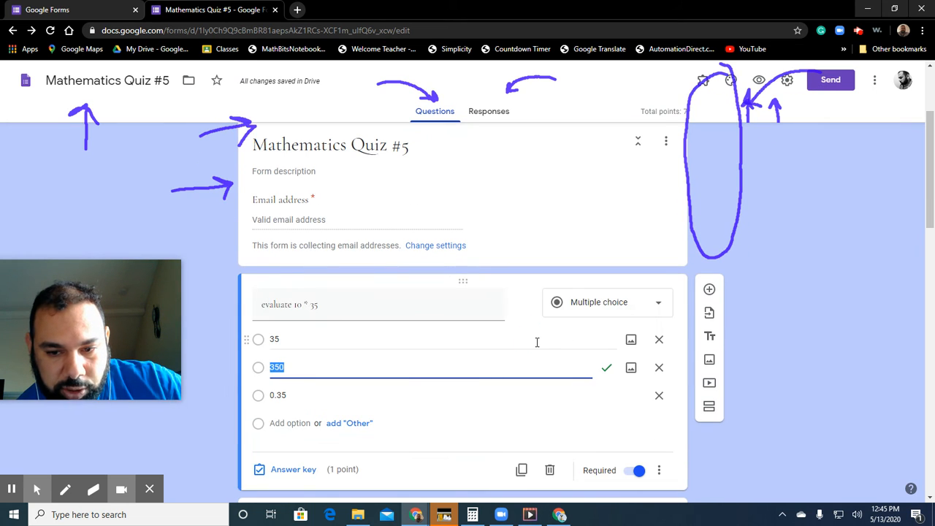
pyautogui.click(658, 307)
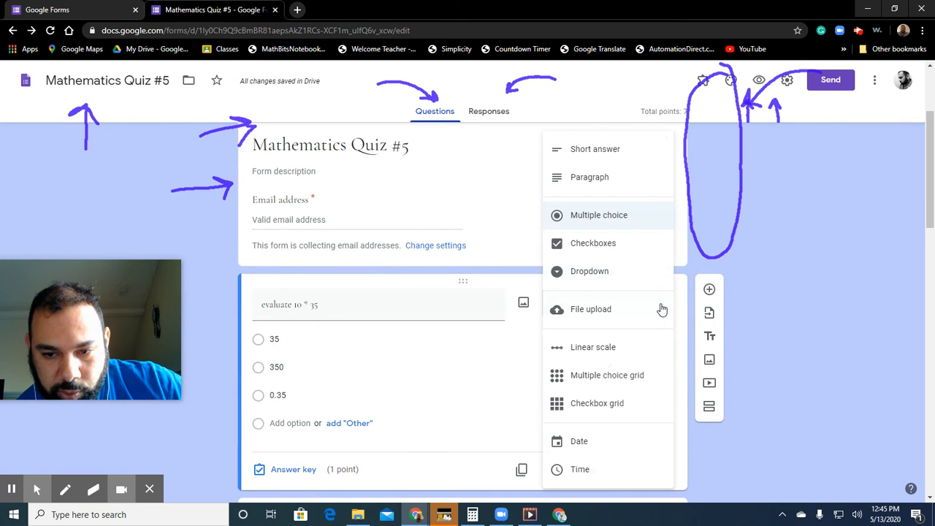
pyautogui.click(590, 274)
pyautogui.scroll(-1, 511, 401)
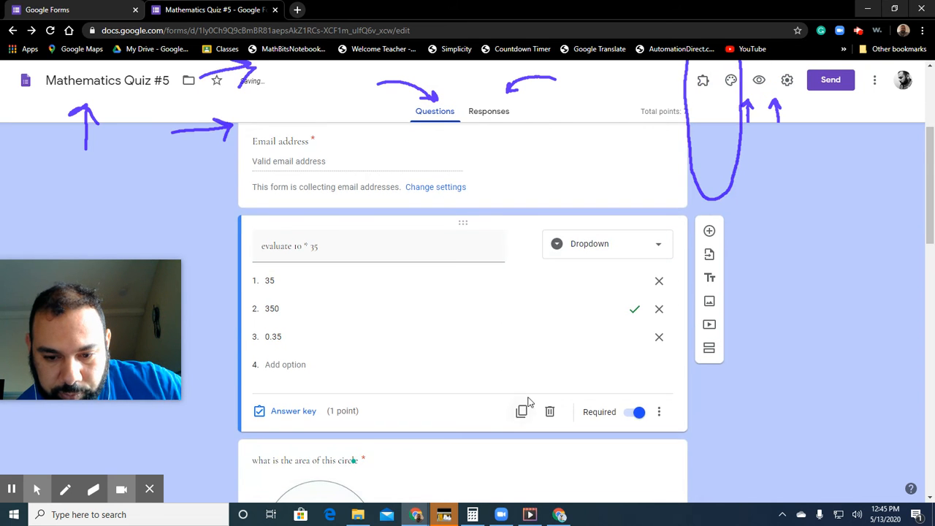
# Preview the quiz as a respondent and fill in the email address field with the second saved suggestion.
pyautogui.scroll(-2, 518, 387)
pyautogui.scroll(4, 511, 359)
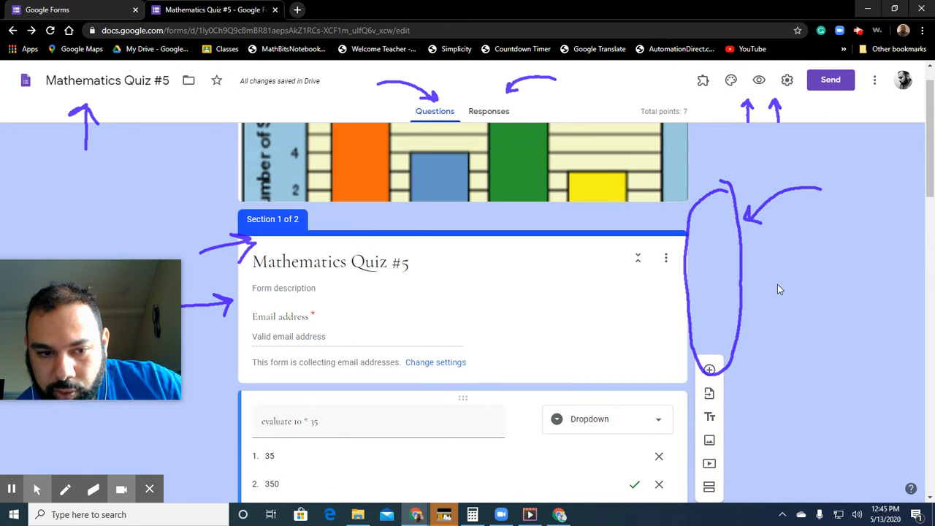
pyautogui.click(760, 85)
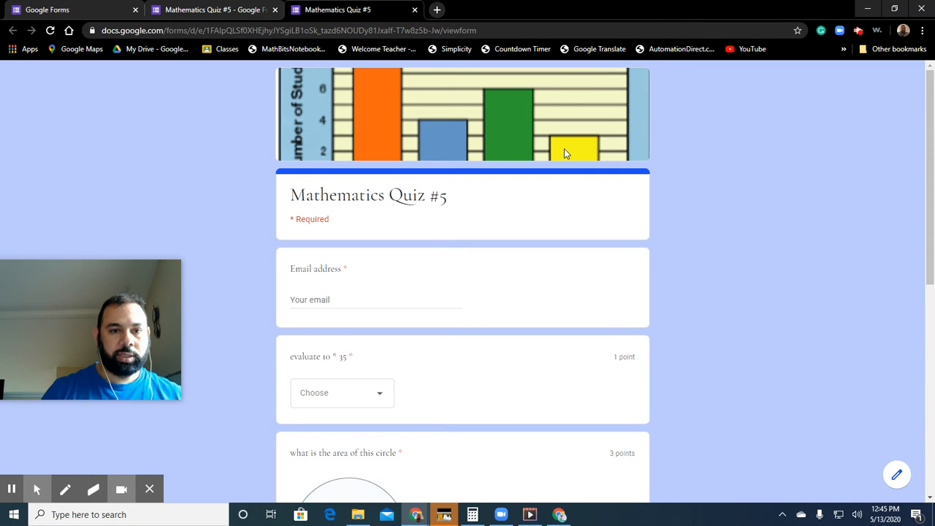
pyautogui.scroll(-2, 472, 183)
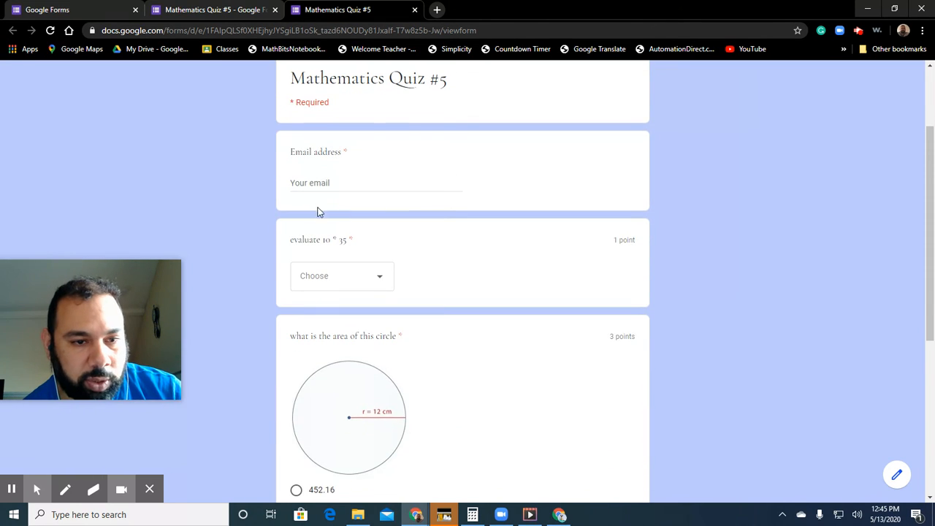
pyautogui.click(320, 183)
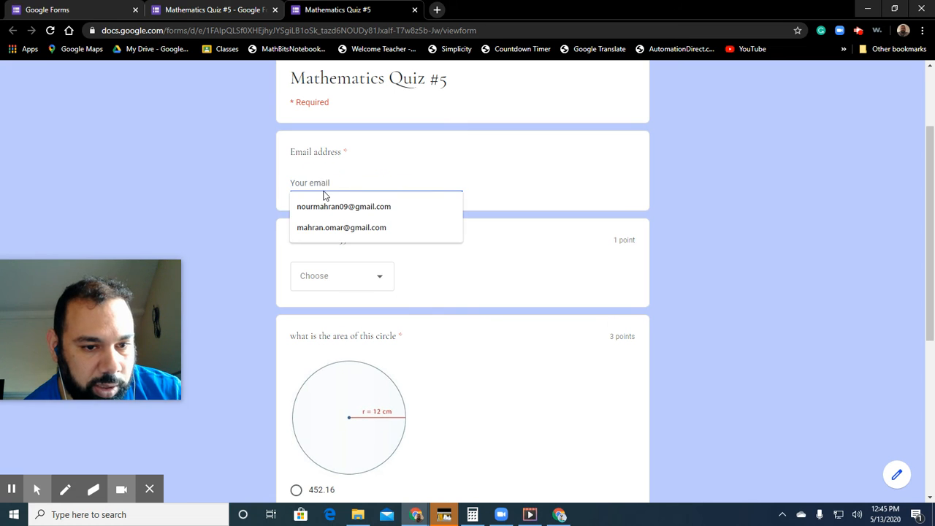
pyautogui.click(333, 229)
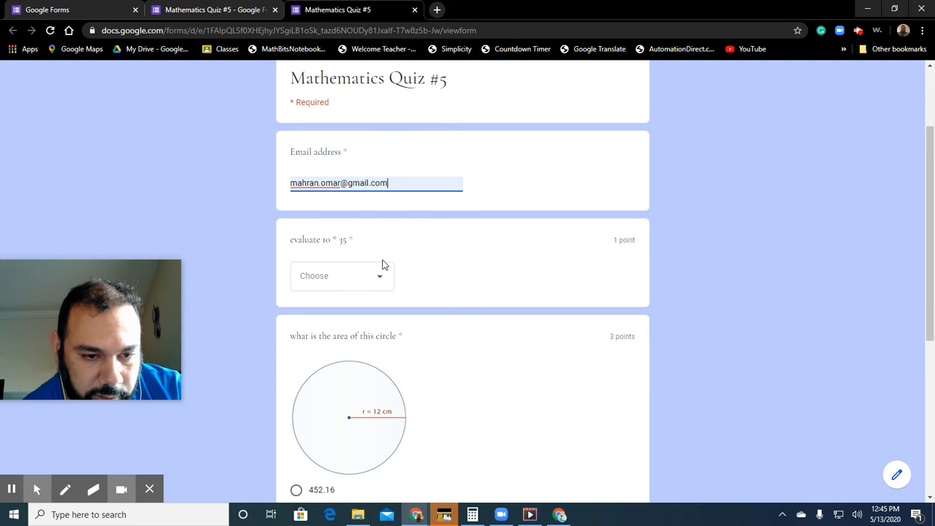
# Answer "evaluate 10 * 35" with 350 and the circle area question with 450 in the preview.
pyautogui.scroll(-1, 383, 260)
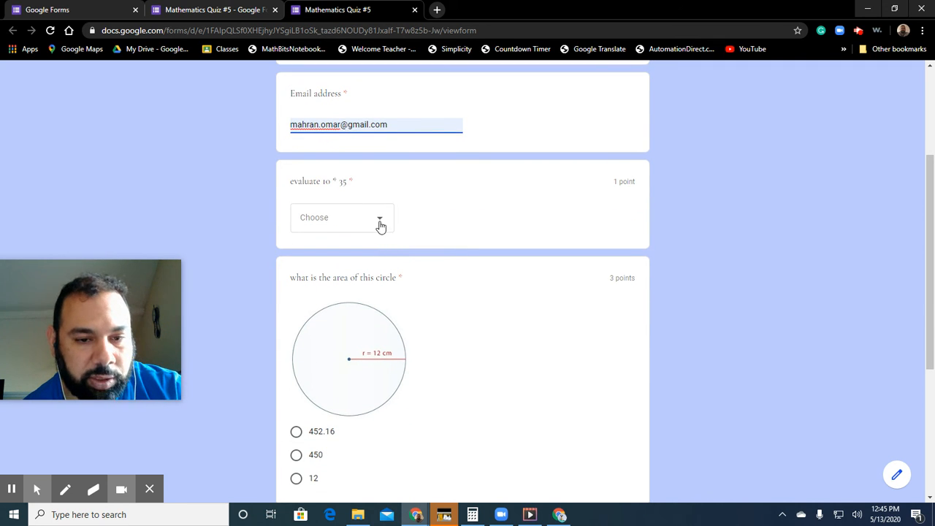
pyautogui.click(380, 222)
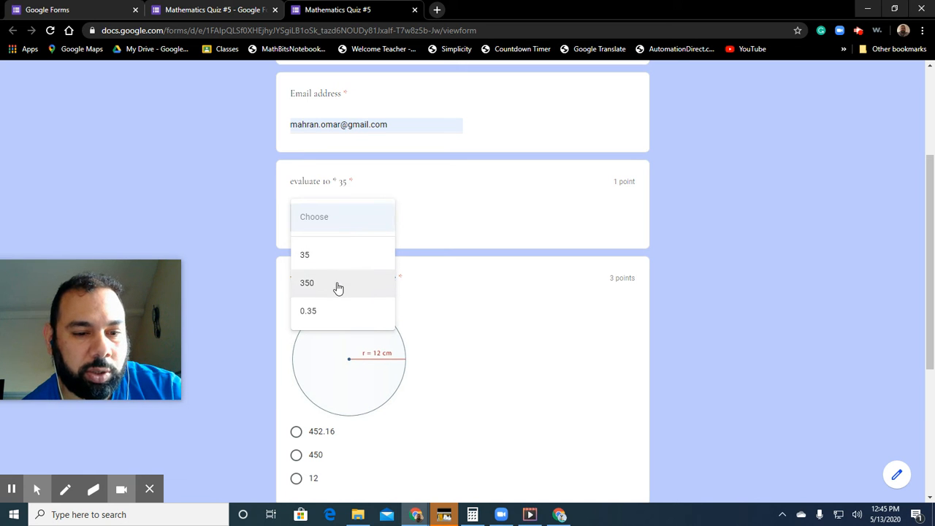
pyautogui.click(337, 288)
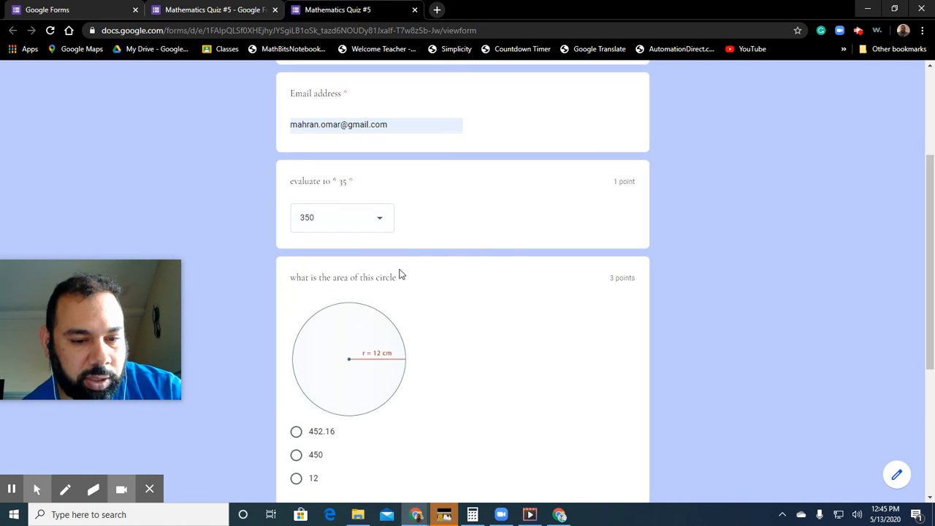
pyautogui.scroll(-2, 461, 252)
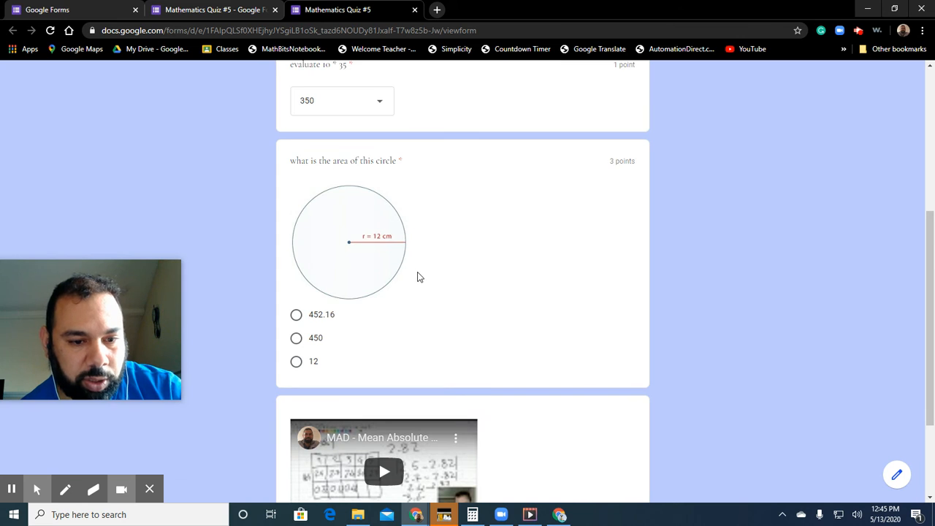
pyautogui.scroll(-2, 417, 273)
pyautogui.scroll(1, 394, 244)
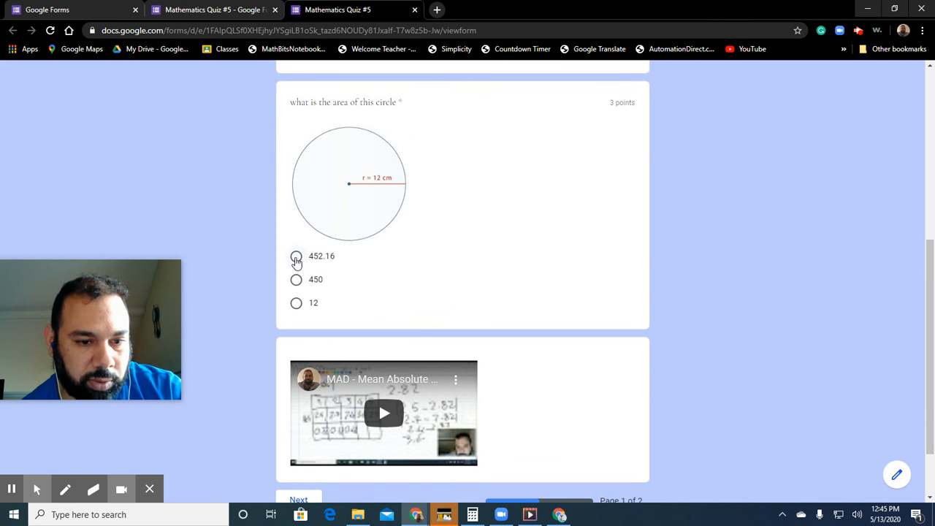
pyautogui.click(299, 285)
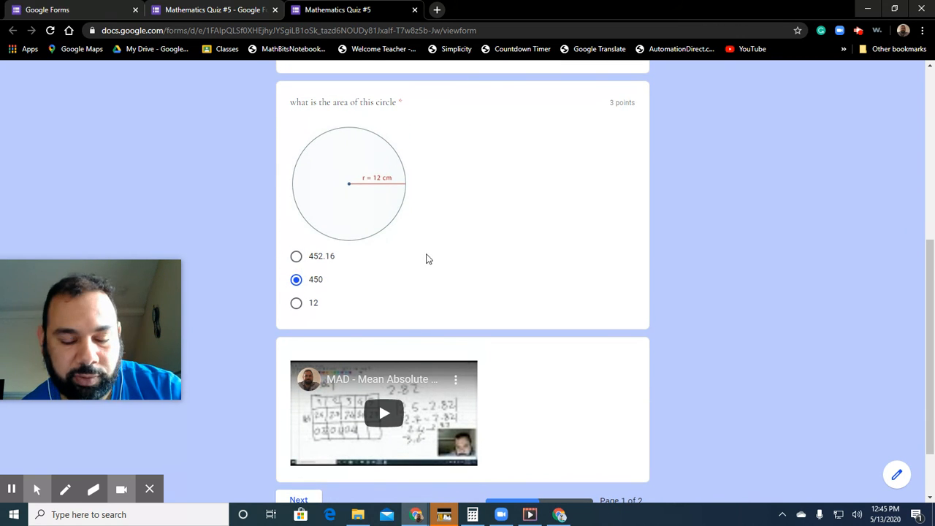
# Play the embedded MAD video in the preview and continue to the quiz's second page.
pyautogui.scroll(-2, 427, 260)
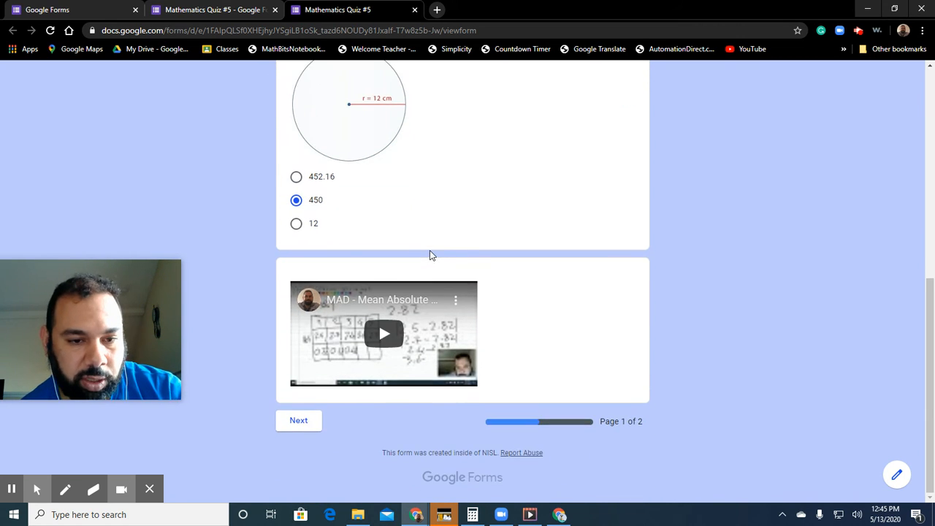
pyautogui.click(380, 333)
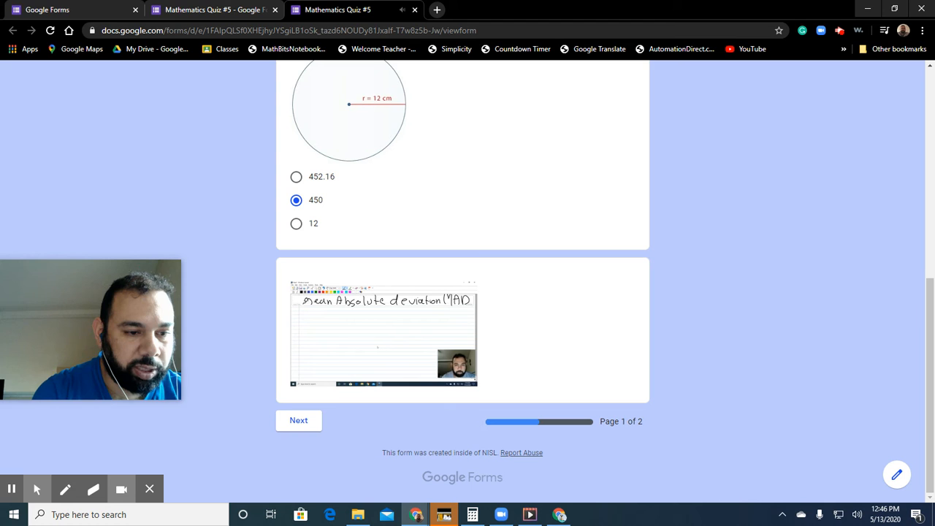
pyautogui.click(286, 421)
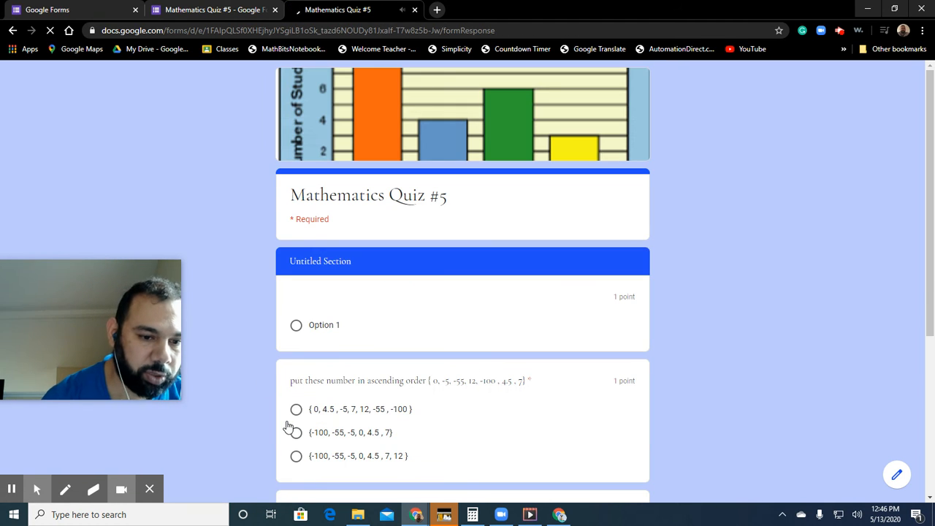
# Answer the ascending order question with {-100, -55, -5, 0, 4.5, 7, 12} and "Did you enjoy Today's Lesson?" with No.
pyautogui.scroll(-2, 380, 369)
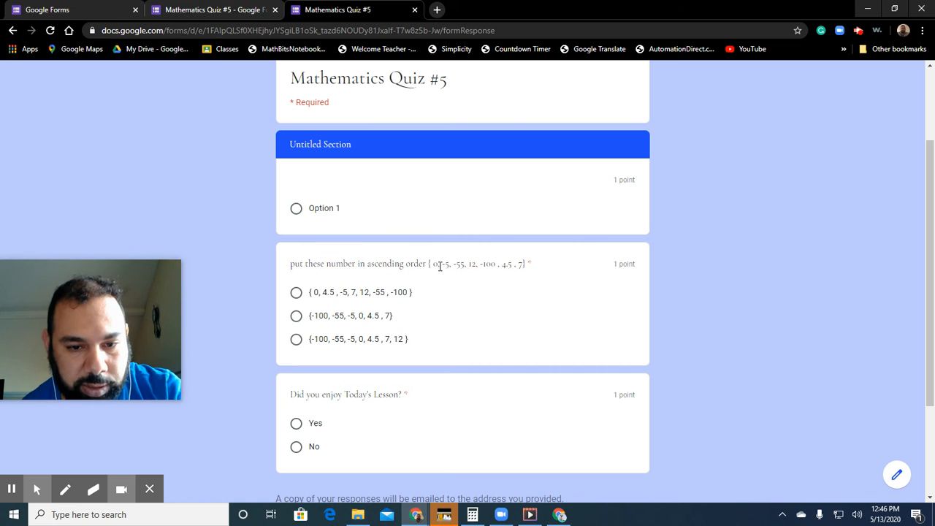
pyautogui.click(296, 341)
pyautogui.scroll(-2, 414, 313)
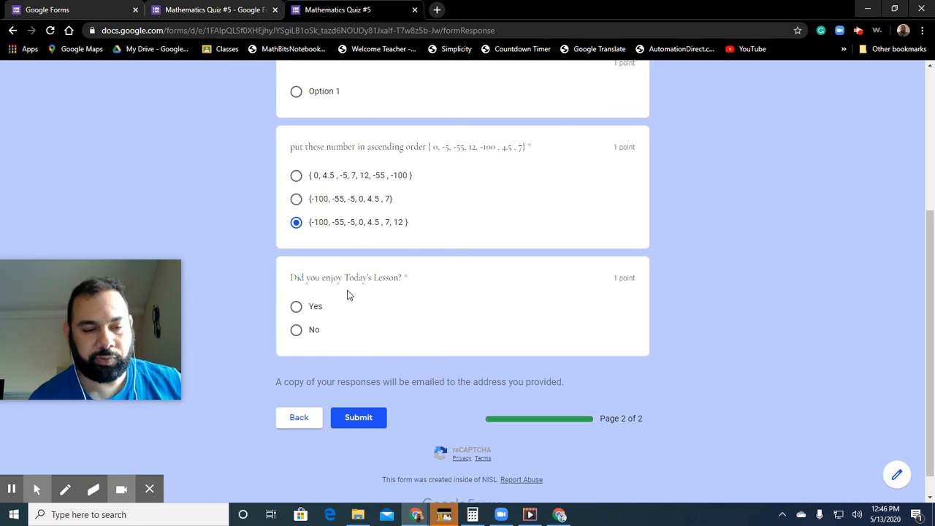
pyautogui.click(295, 332)
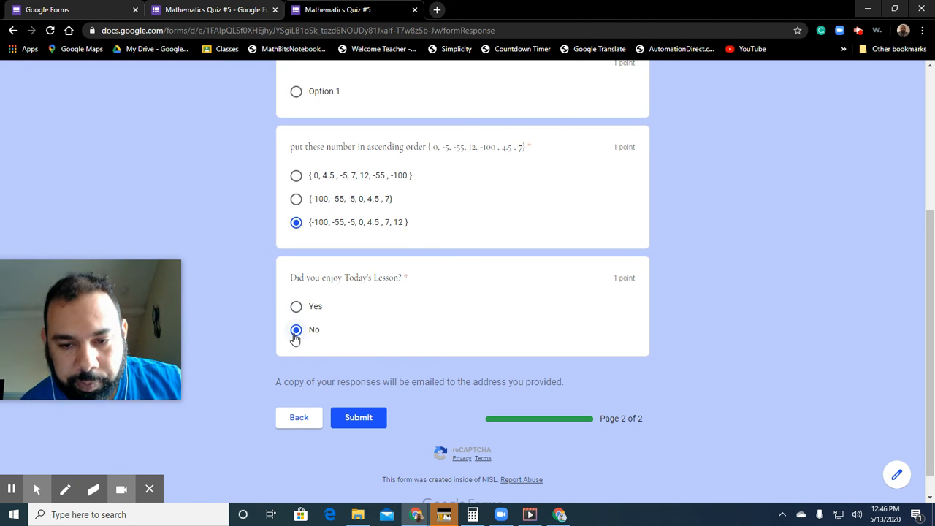
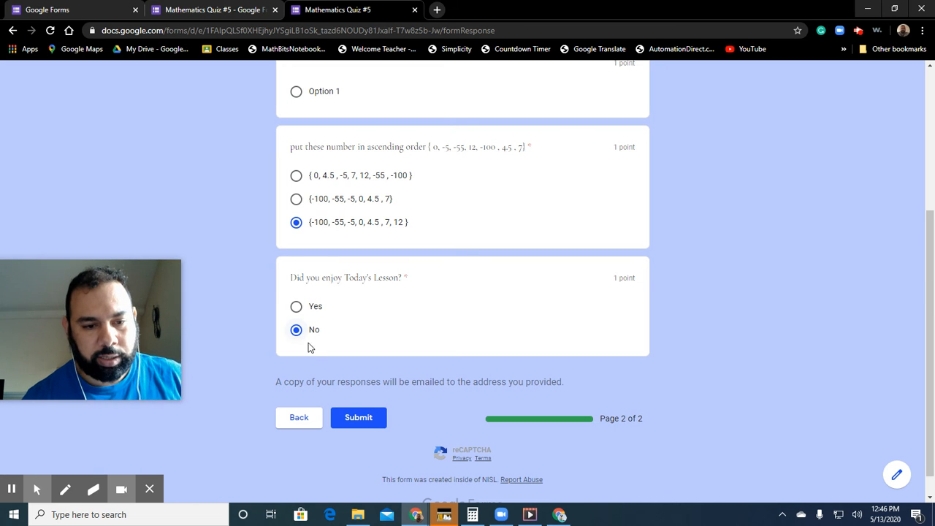
# Submit the completed quiz as the respondent and open its score.
pyautogui.click(365, 419)
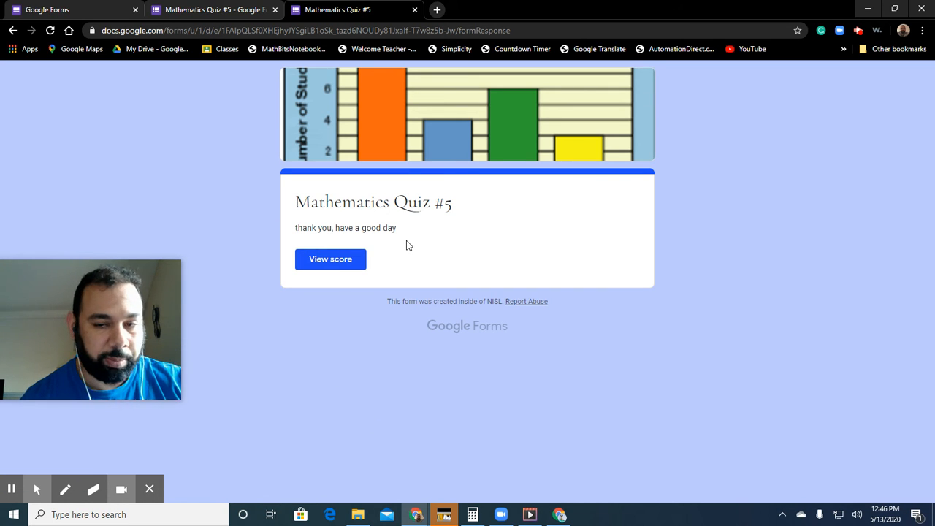
pyautogui.click(336, 261)
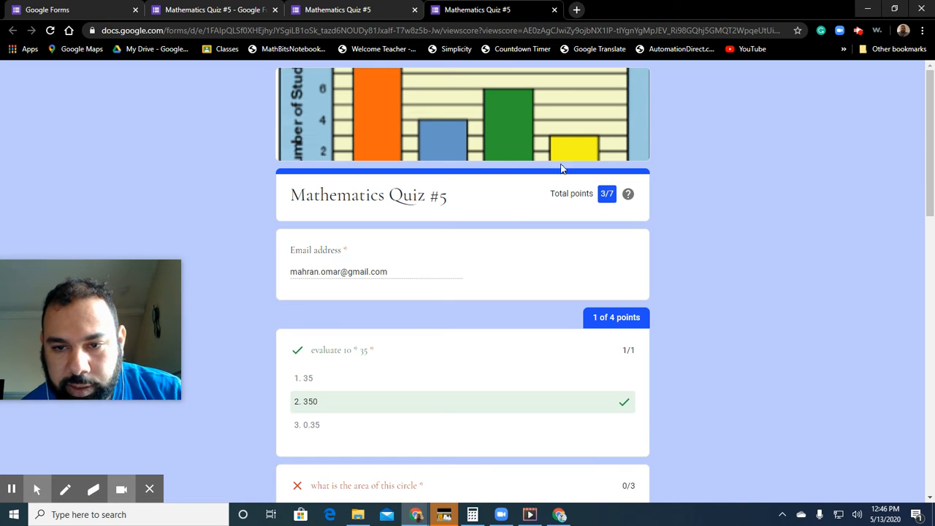
# Examine the graded quiz results, checking the total points and the marking of each question in both sections.
pyautogui.scroll(-2, 437, 248)
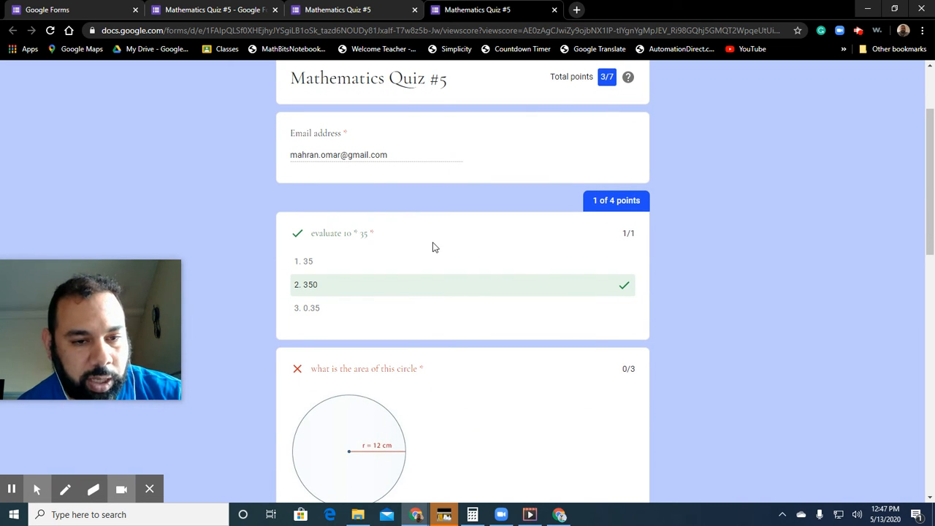
pyautogui.scroll(-1, 432, 247)
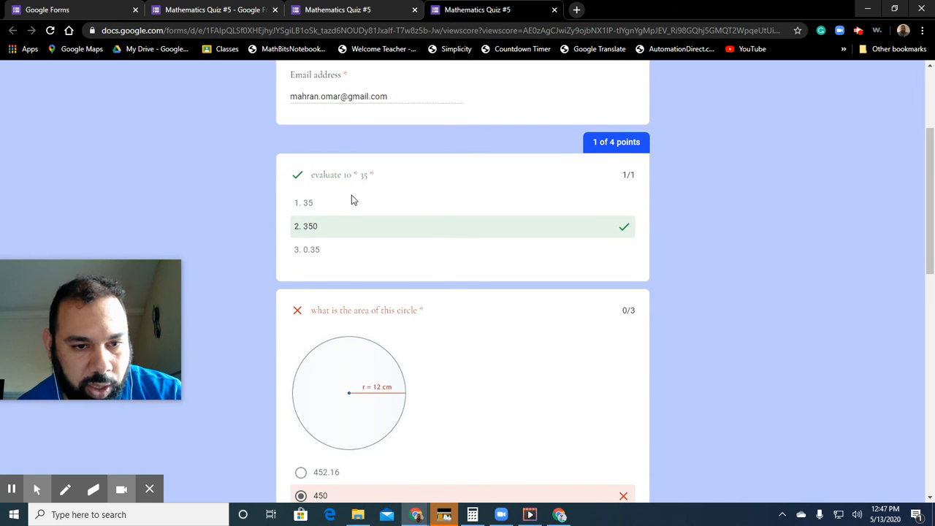
pyautogui.scroll(-1, 350, 196)
pyautogui.scroll(-2, 357, 188)
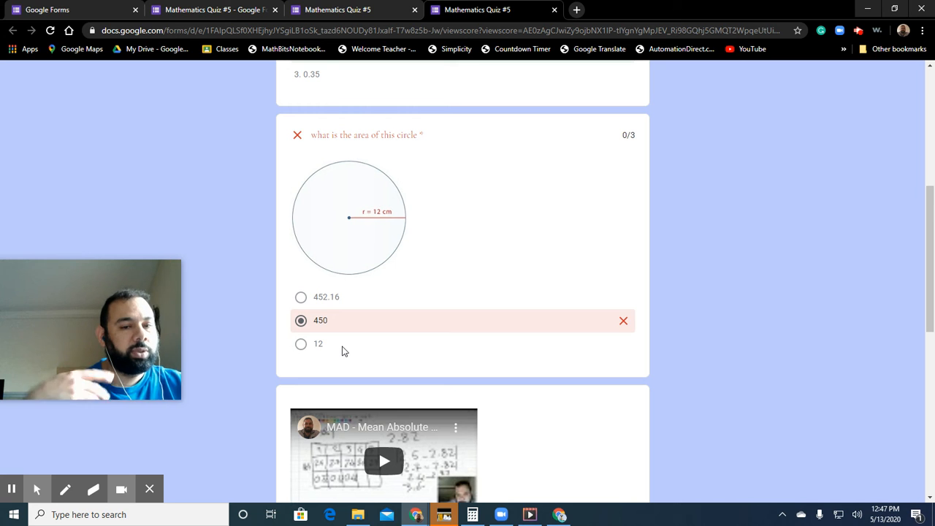
pyautogui.scroll(-3, 359, 336)
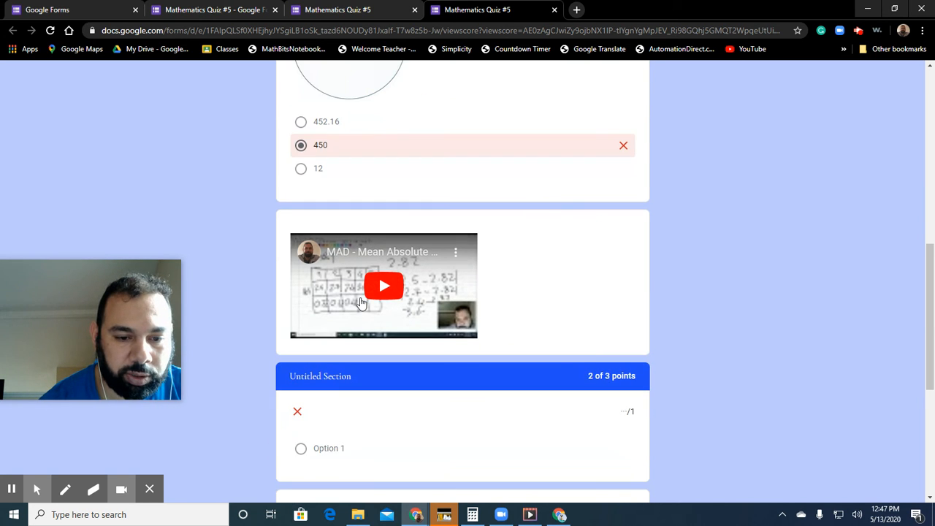
pyautogui.scroll(-2, 358, 303)
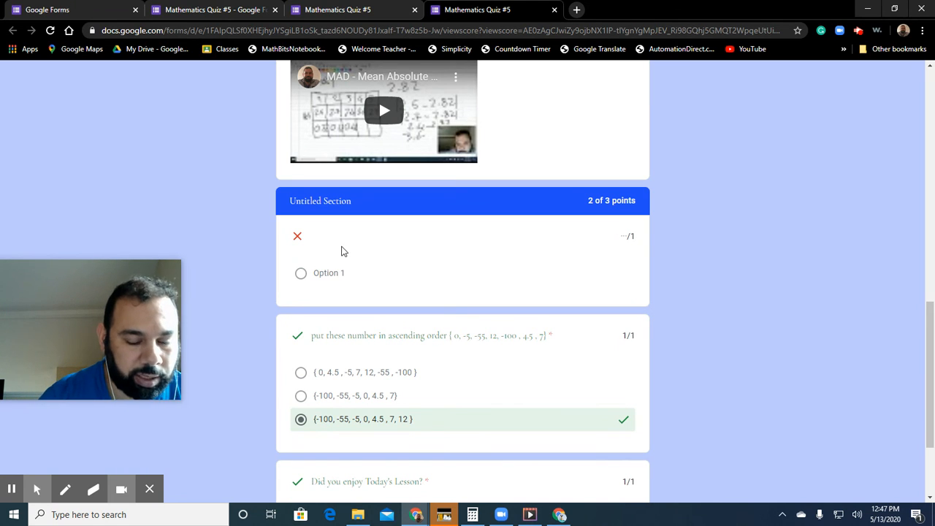
pyautogui.scroll(-2, 358, 255)
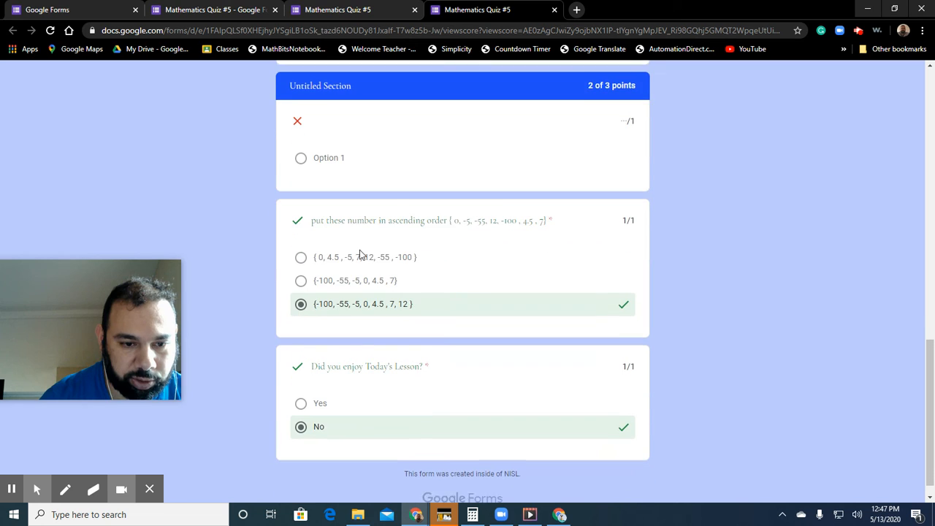
pyautogui.scroll(-1, 367, 261)
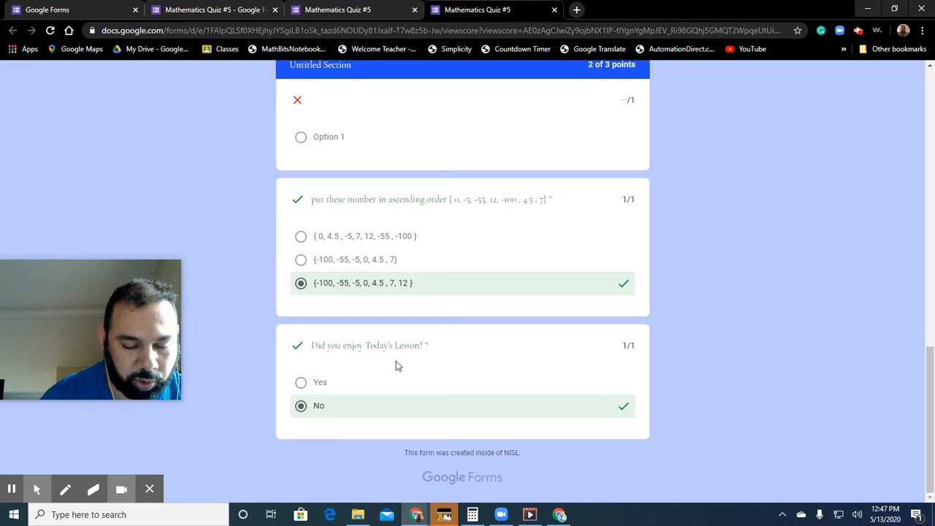
pyautogui.scroll(15, 378, 371)
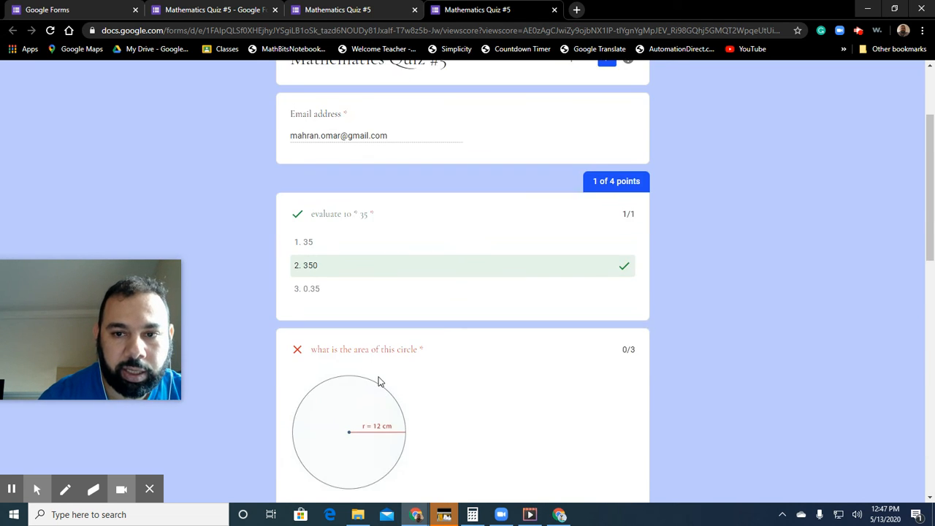
# Close the score and quiz preview pages and show the quiz's responses in the form editor.
pyautogui.click(555, 10)
pyautogui.click(414, 10)
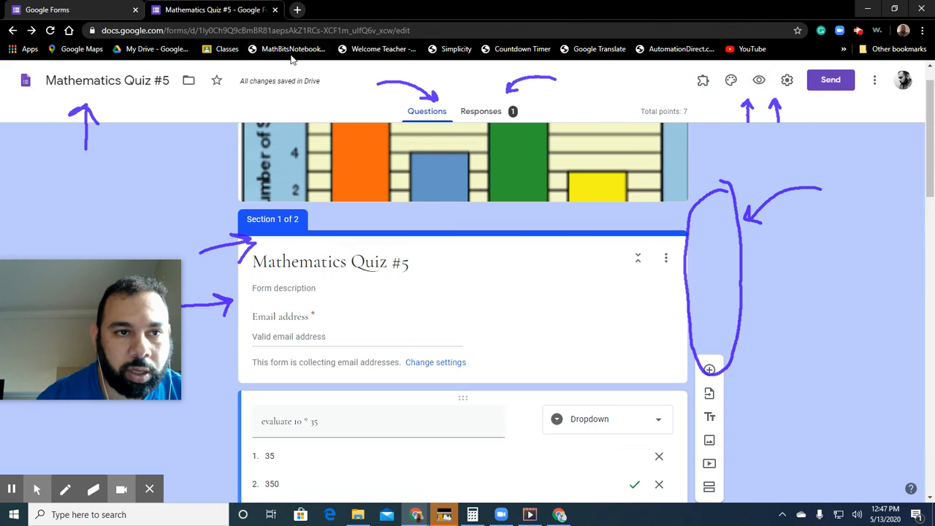
pyautogui.scroll(1, 502, 391)
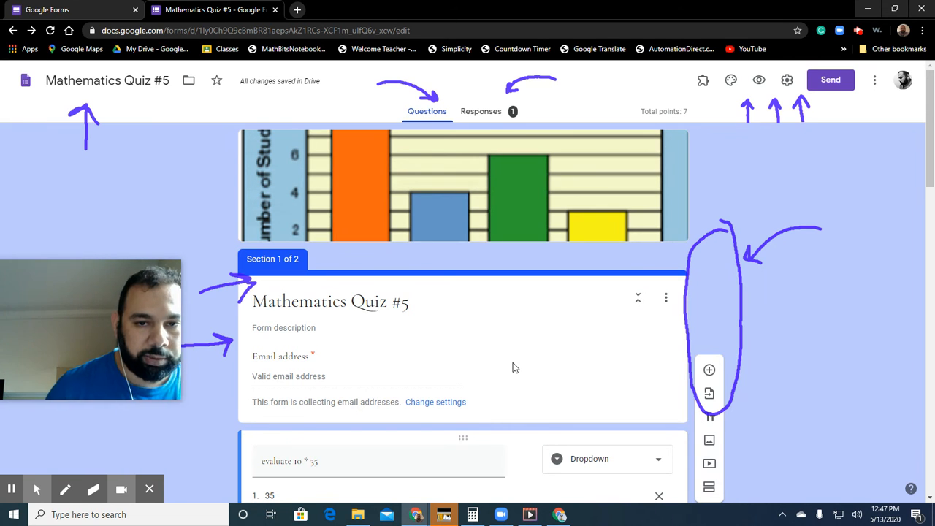
pyautogui.click(474, 115)
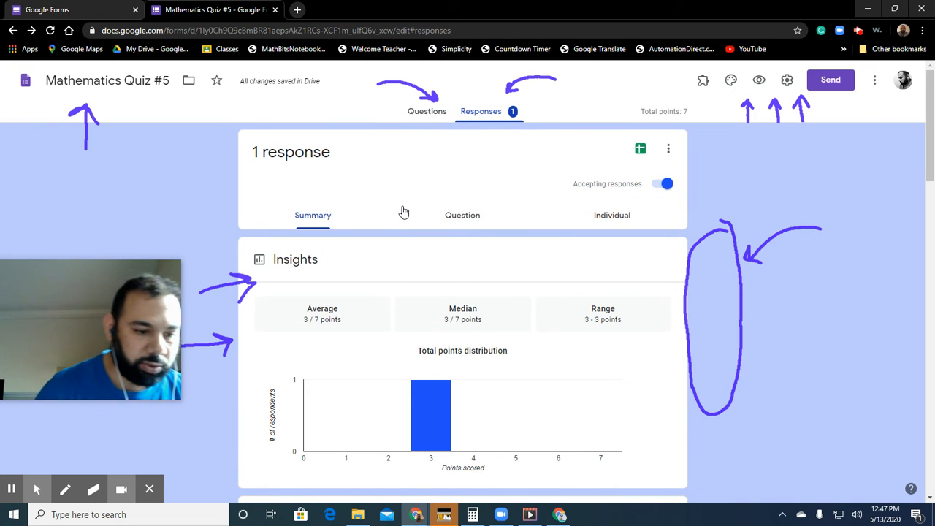
# Erase the pen annotations beside the form and around the Questions and Responses headings.
pyautogui.click(93, 489)
pyautogui.moveTo(246, 285)
pyautogui.mouseDown()
pyautogui.moveTo(251, 271)
pyautogui.moveTo(202, 357)
pyautogui.moveTo(232, 337)
pyautogui.moveTo(190, 326)
pyautogui.mouseUp()
pyautogui.moveTo(433, 104)
pyautogui.mouseDown()
pyautogui.moveTo(478, 95)
pyautogui.moveTo(388, 90)
pyautogui.moveTo(756, 244)
pyautogui.moveTo(743, 294)
pyautogui.moveTo(678, 344)
pyautogui.moveTo(716, 413)
pyautogui.moveTo(752, 257)
pyautogui.moveTo(833, 217)
pyautogui.mouseUp()
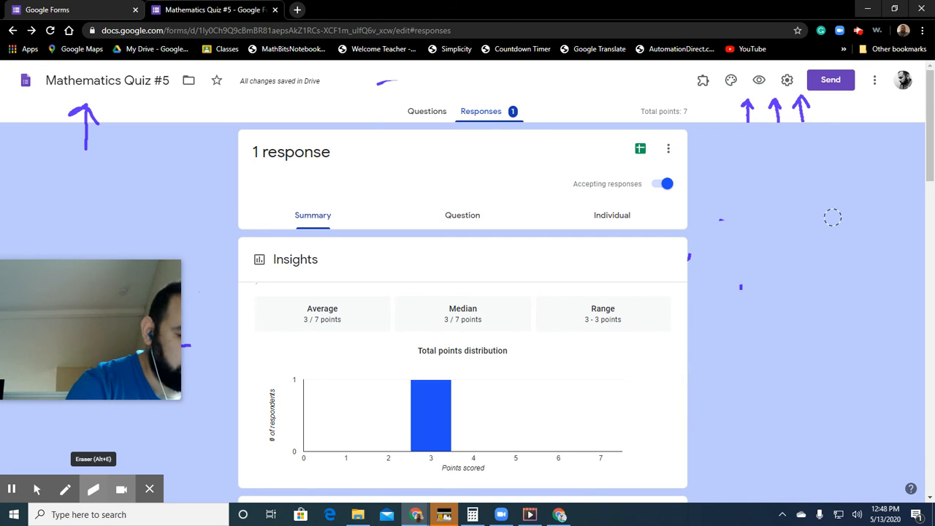
# Draw pen arrows pointing at Summary, Question, Individual and the accepting responses switch, and return to the normal pointer.
pyautogui.hotkey('alt', 'p')
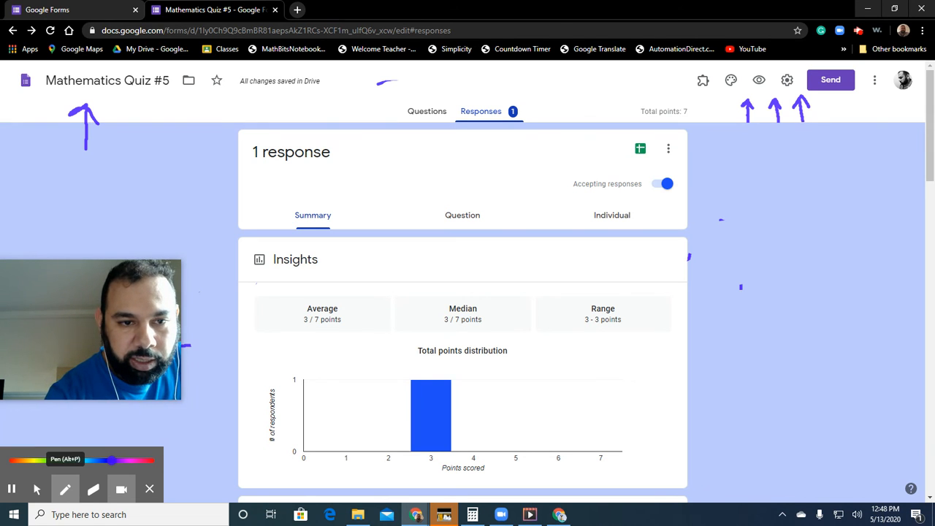
pyautogui.moveTo(221, 178)
pyautogui.mouseDown()
pyautogui.moveTo(277, 187)
pyautogui.moveTo(254, 199)
pyautogui.mouseUp()
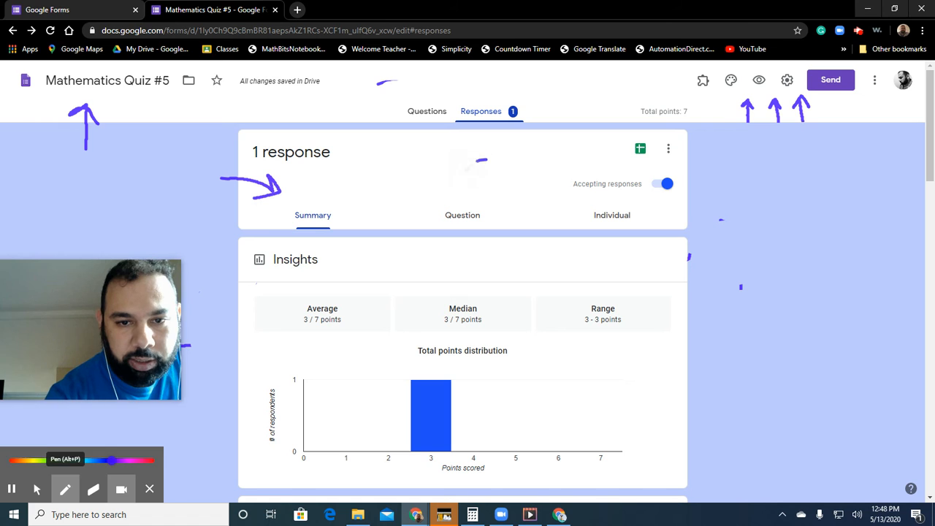
pyautogui.moveTo(487, 159); pyautogui.dragTo(457, 186)
pyautogui.moveTo(452, 168); pyautogui.dragTo(458, 185)
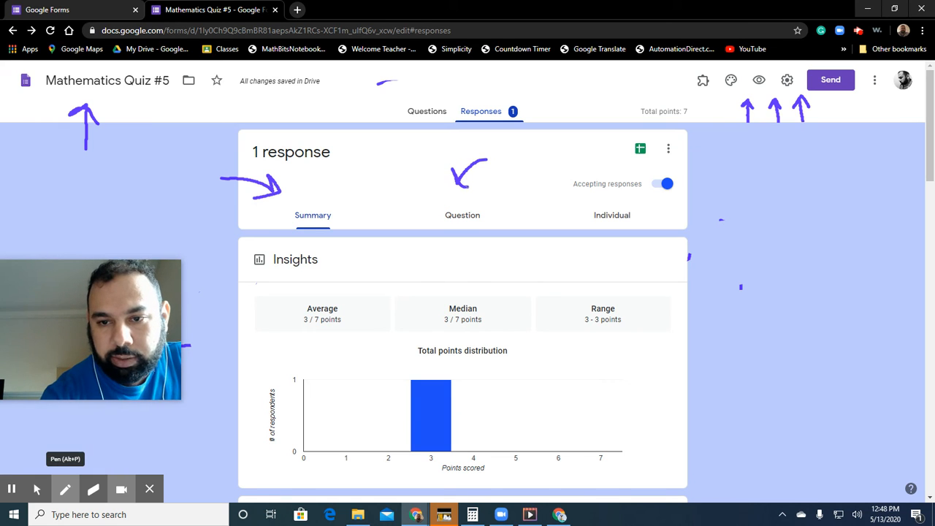
pyautogui.moveTo(547, 163)
pyautogui.mouseDown()
pyautogui.moveTo(575, 198)
pyautogui.moveTo(560, 197)
pyautogui.mouseUp()
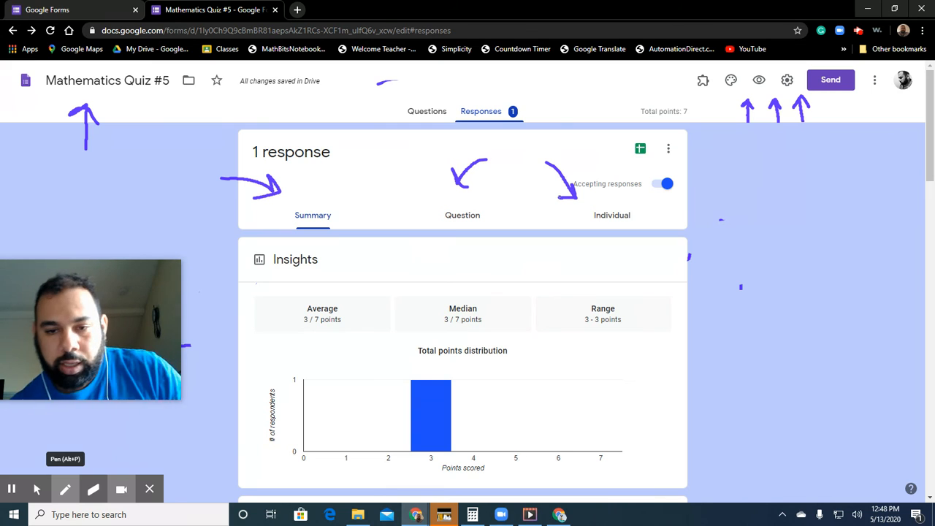
pyautogui.moveTo(789, 182); pyautogui.dragTo(692, 175)
pyautogui.moveTo(713, 153)
pyautogui.mouseDown()
pyautogui.moveTo(693, 174)
pyautogui.moveTo(727, 192)
pyautogui.mouseUp()
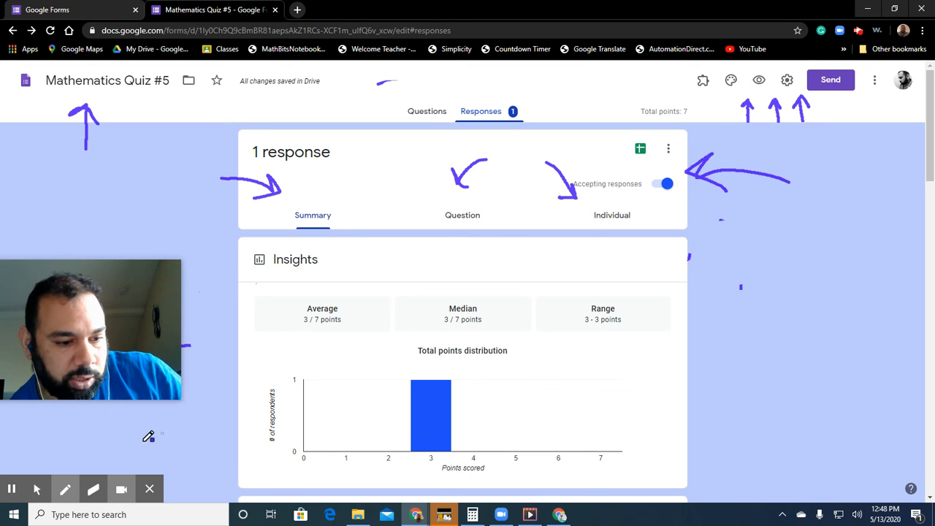
pyautogui.moveTo(67, 494)
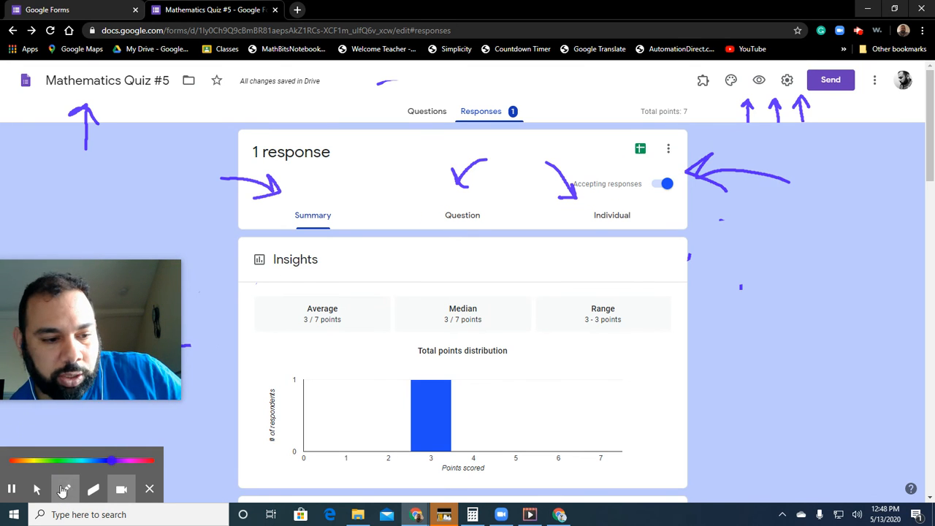
pyautogui.click(37, 489)
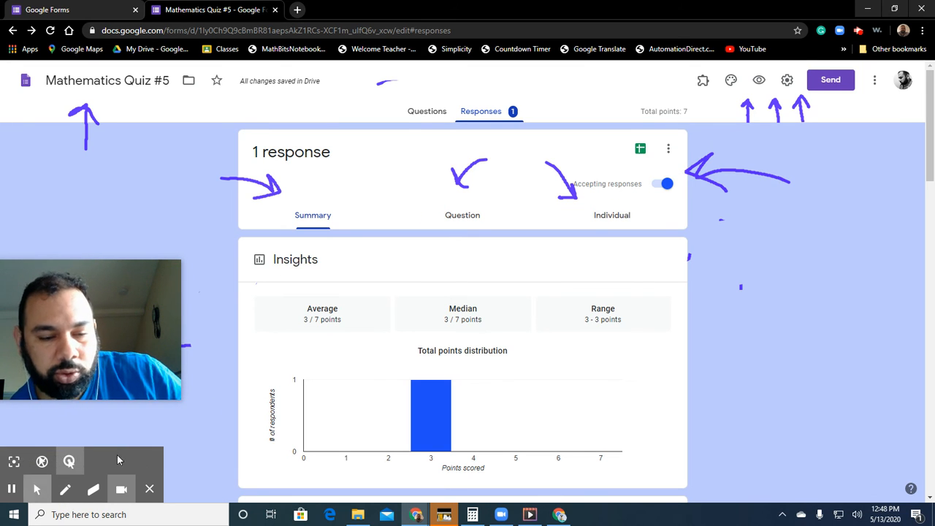
# Stop accepting responses for the quiz and turn accepting responses back on.
pyautogui.click(660, 187)
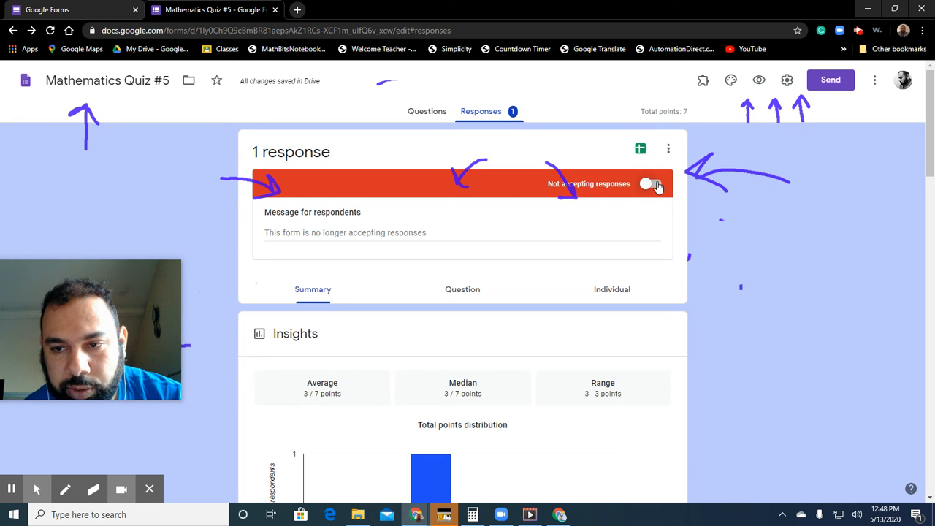
pyautogui.click(652, 185)
# Examine the response summary, including the insights, frequently missed questions, scores and the answer chart of each question.
pyautogui.scroll(-2, 439, 233)
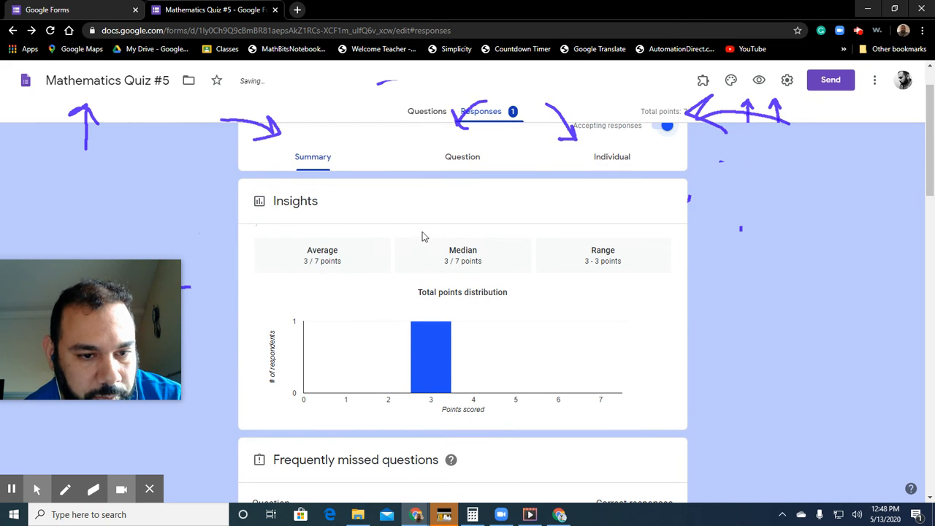
pyautogui.scroll(-1, 332, 248)
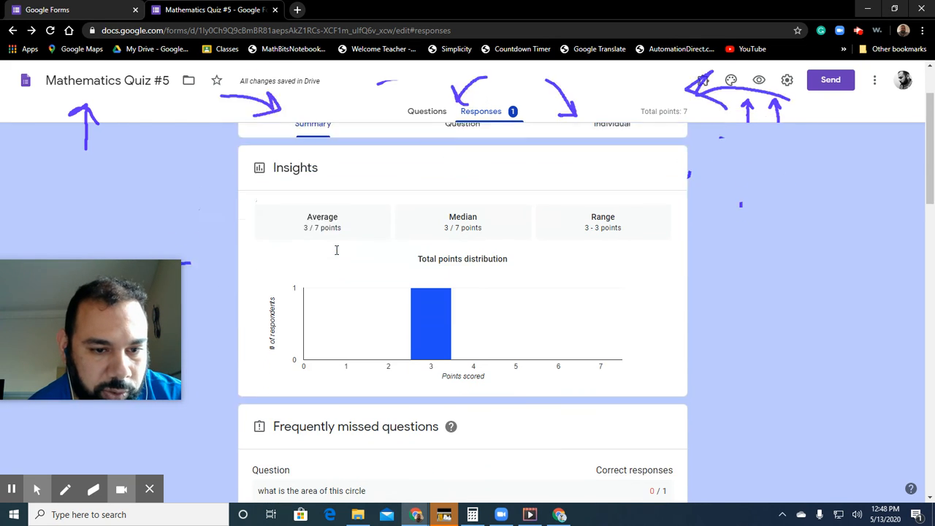
pyautogui.scroll(-1, 336, 250)
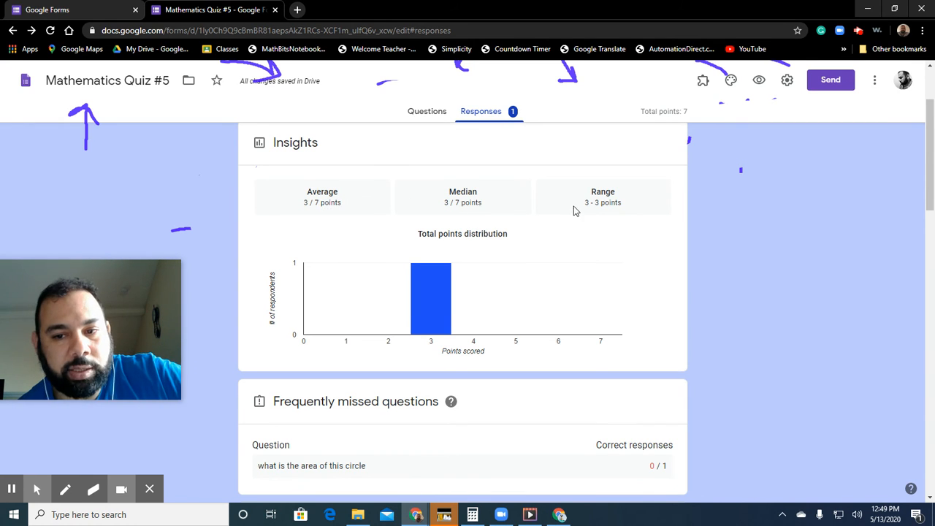
pyautogui.scroll(-2, 553, 216)
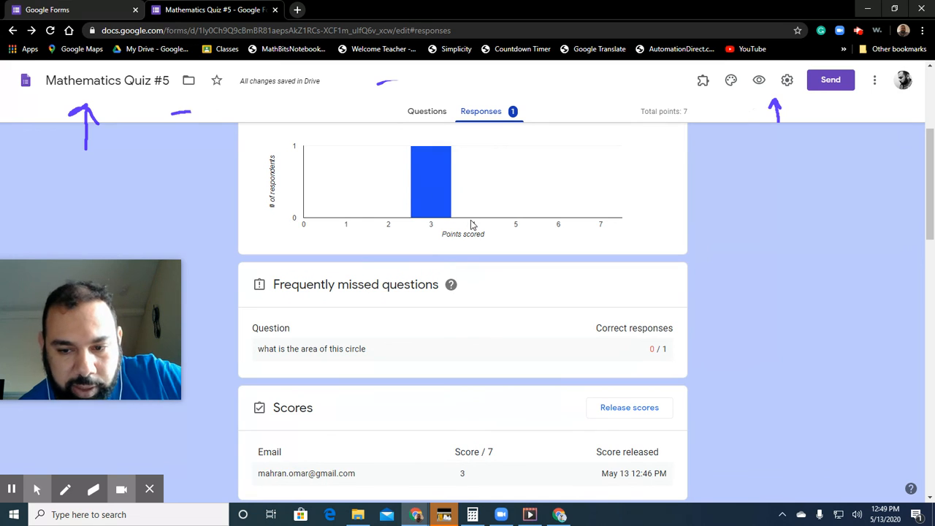
pyautogui.scroll(-1, 468, 221)
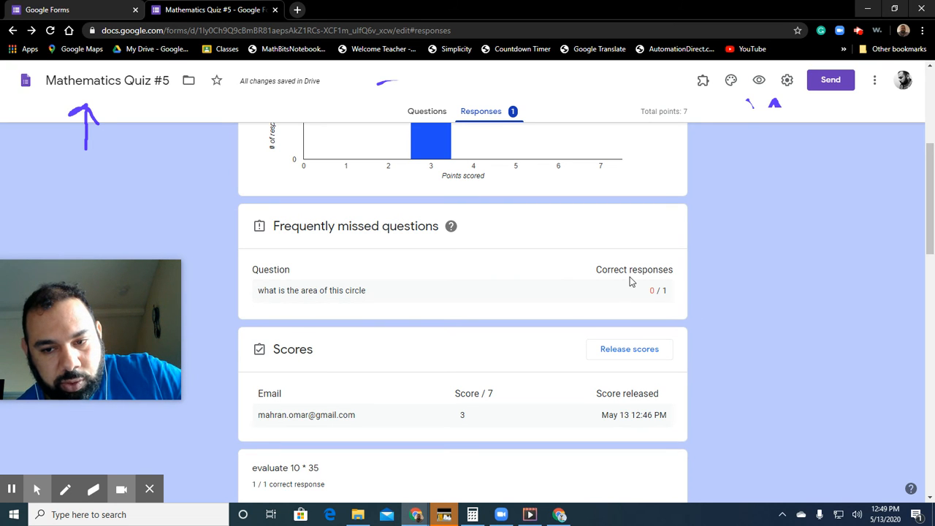
pyautogui.scroll(-2, 632, 281)
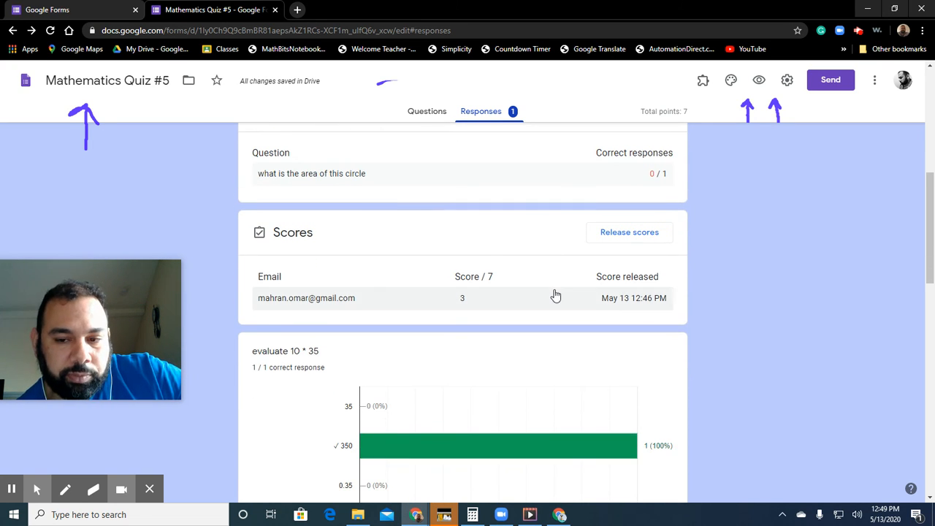
pyautogui.scroll(1, 423, 221)
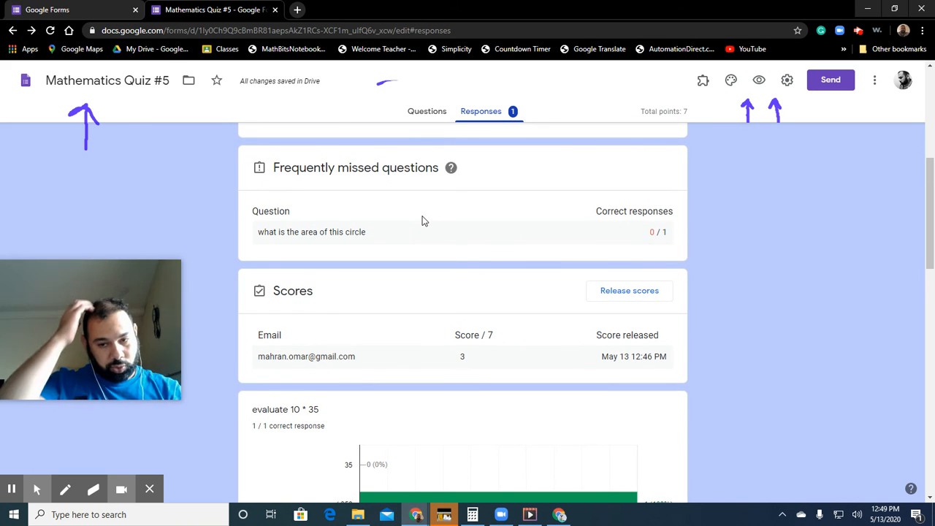
pyautogui.scroll(-2, 413, 219)
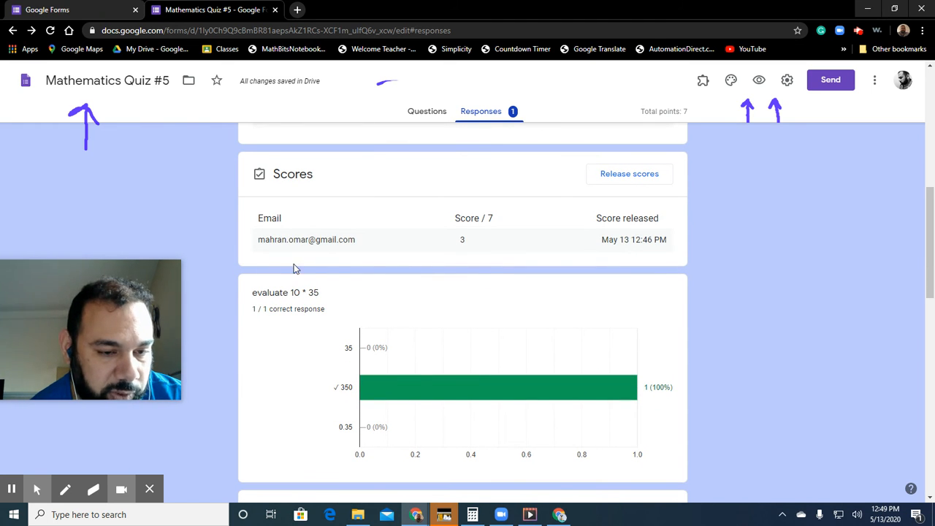
pyautogui.scroll(-1, 435, 265)
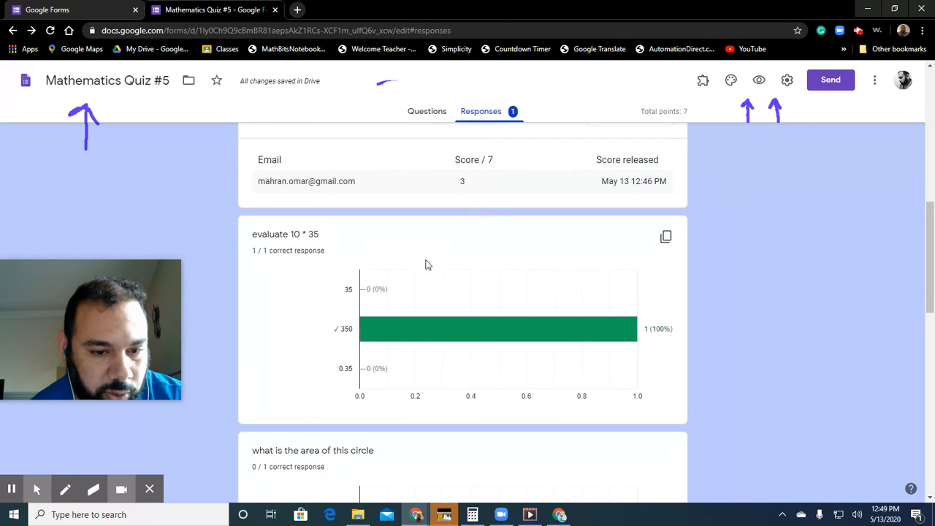
pyautogui.scroll(-4, 362, 249)
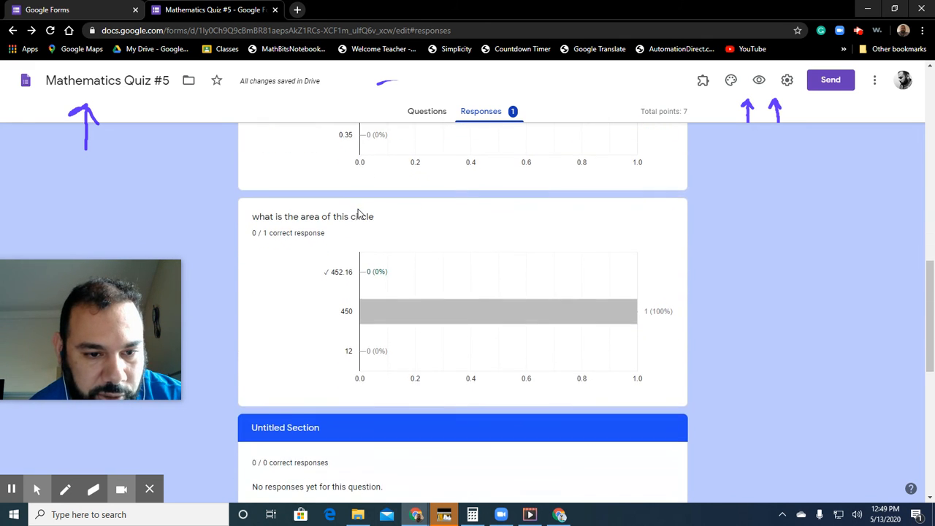
pyautogui.scroll(-7, 360, 219)
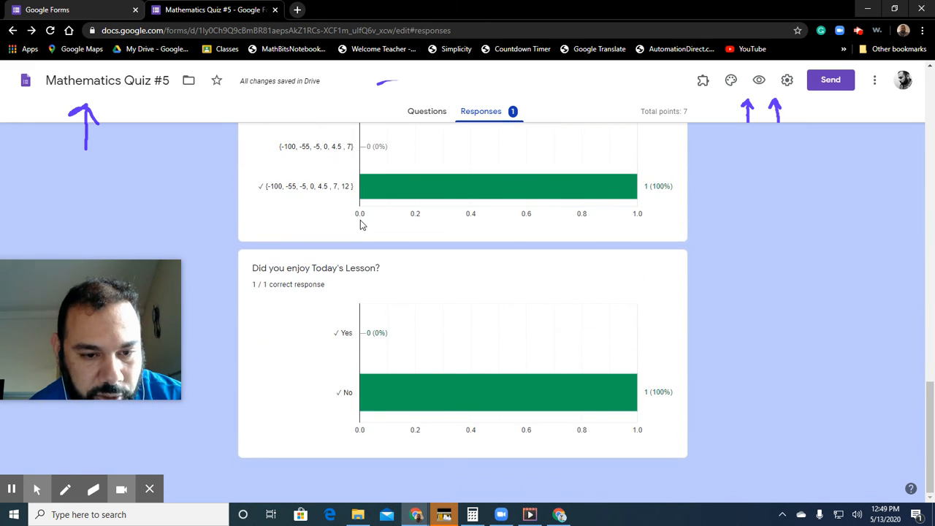
pyautogui.scroll(15, 362, 219)
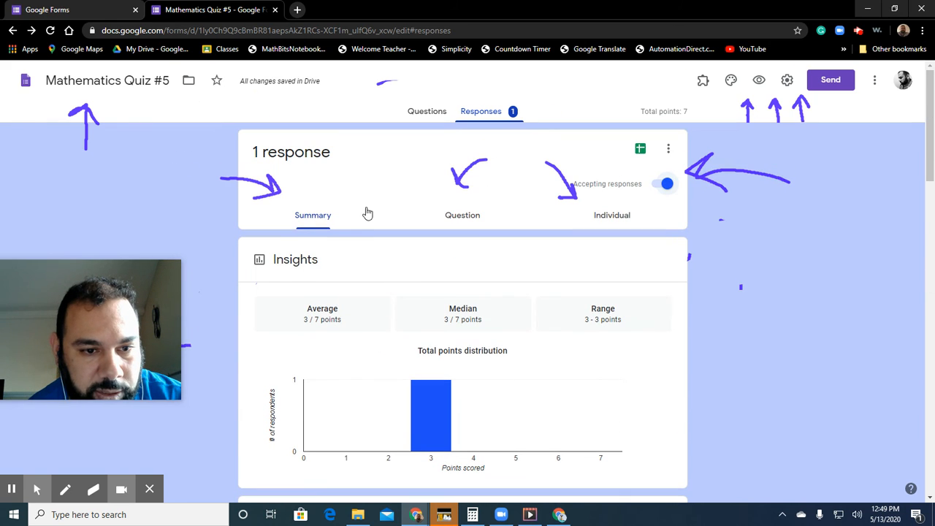
# Review the responses by question for "evaluate 10 * 35", checking who gave the answer and the feedback option.
pyautogui.click(458, 218)
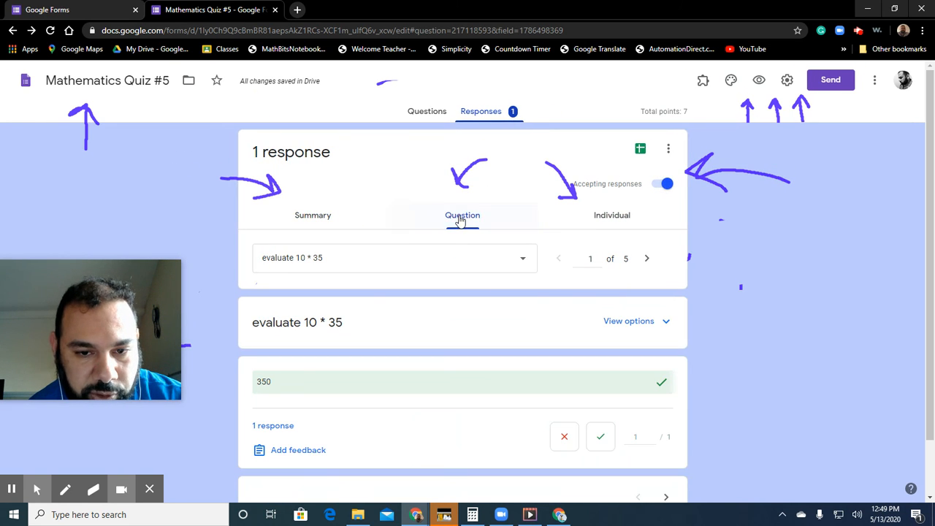
pyautogui.scroll(-1, 448, 239)
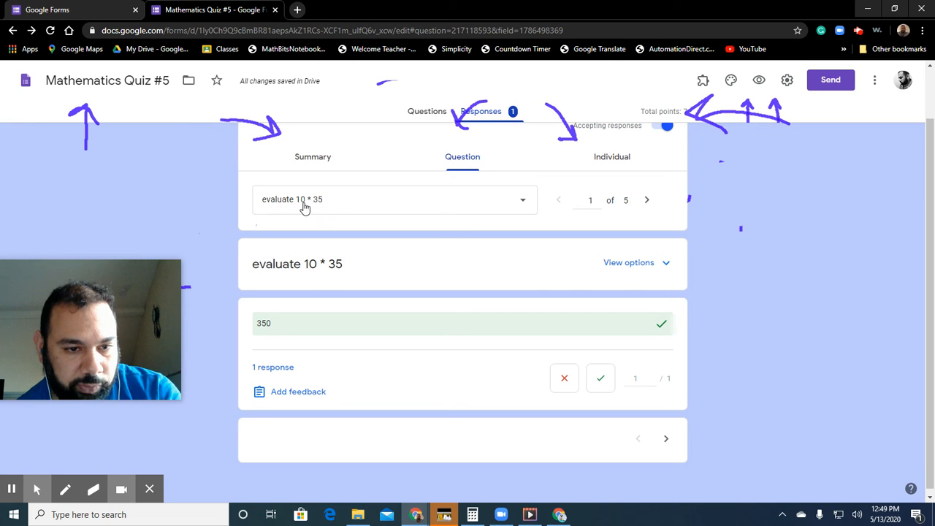
pyautogui.click(276, 369)
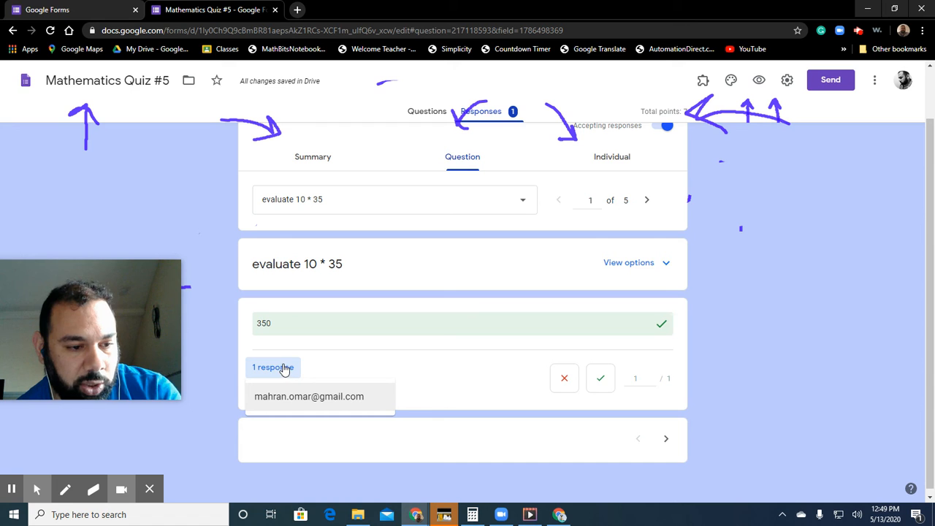
pyautogui.click(285, 371)
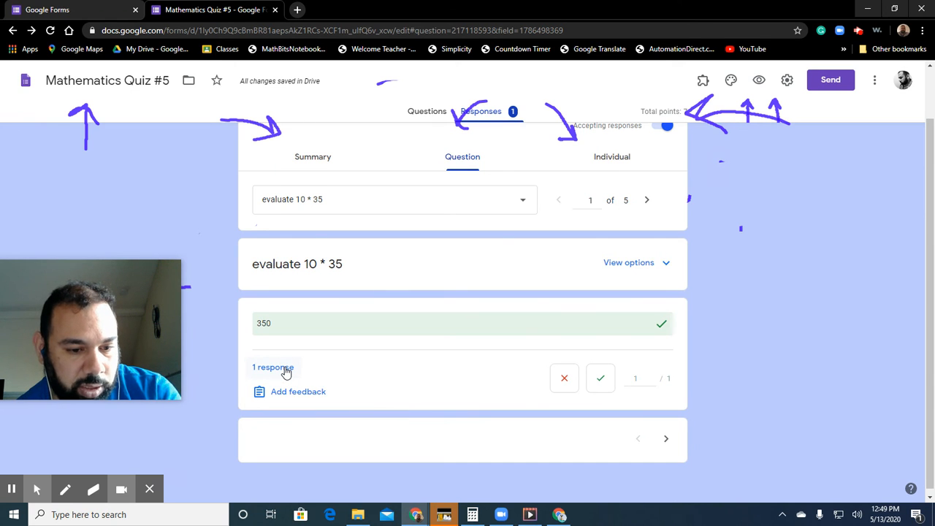
pyautogui.click(298, 392)
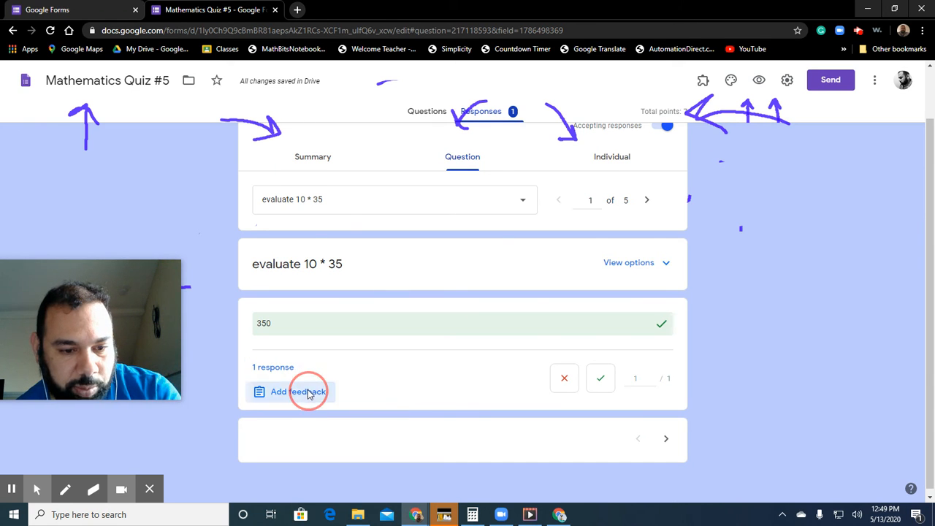
pyautogui.click(549, 219)
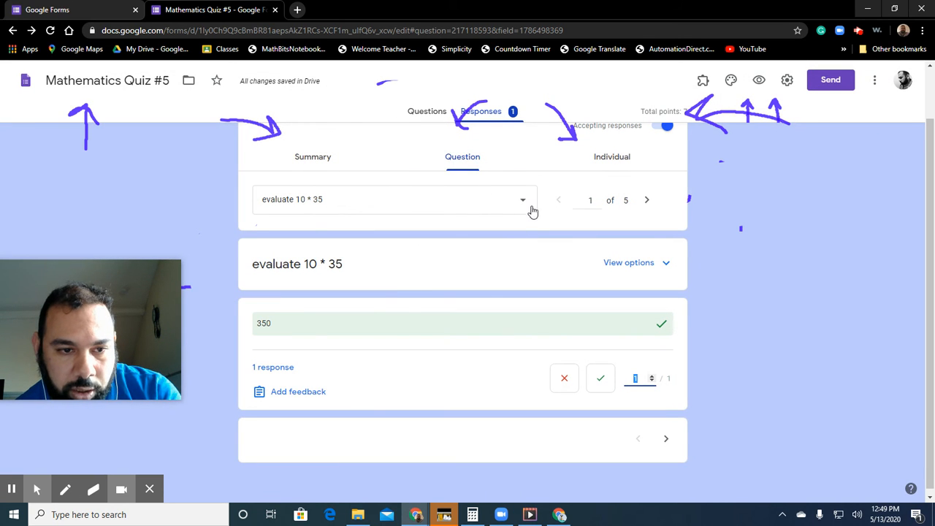
# View the responses to "what is the area of this circle" and to the question on putting numbers in ascending order.
pyautogui.click(520, 204)
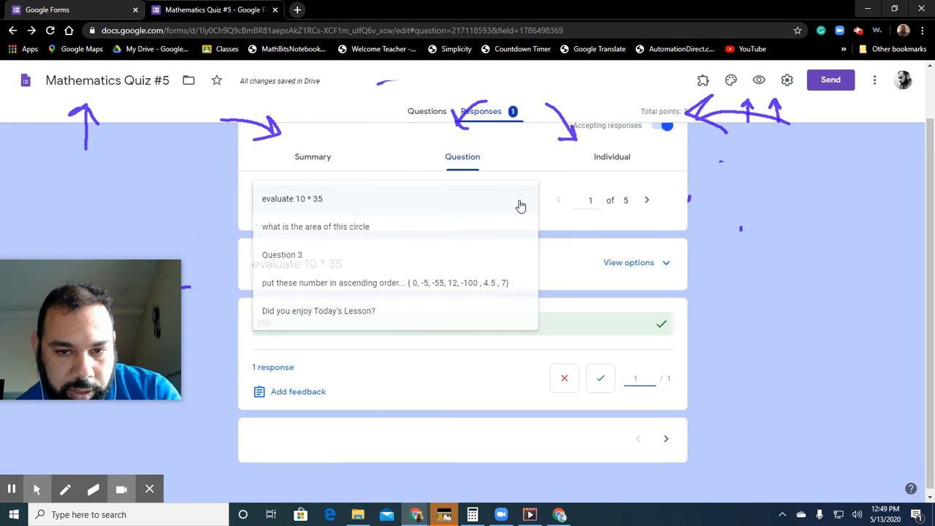
pyautogui.click(336, 233)
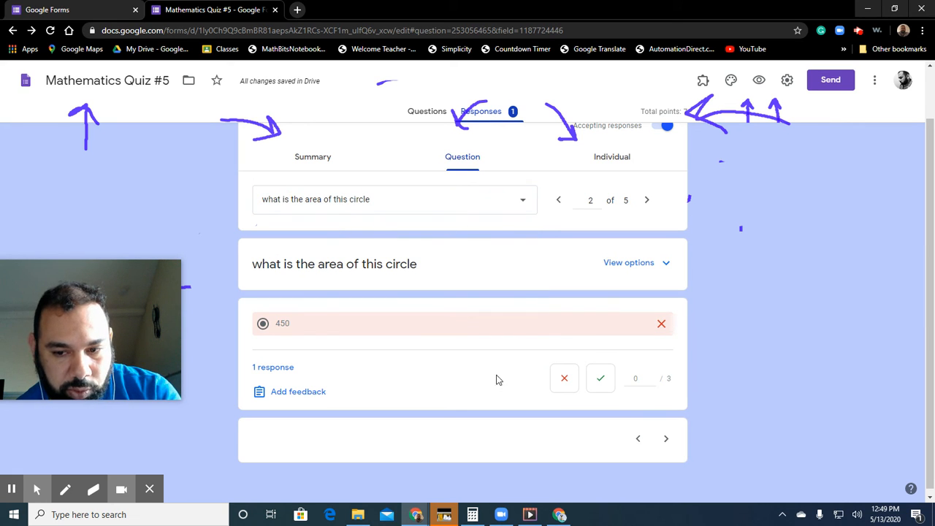
pyautogui.click(521, 197)
pyautogui.click(382, 266)
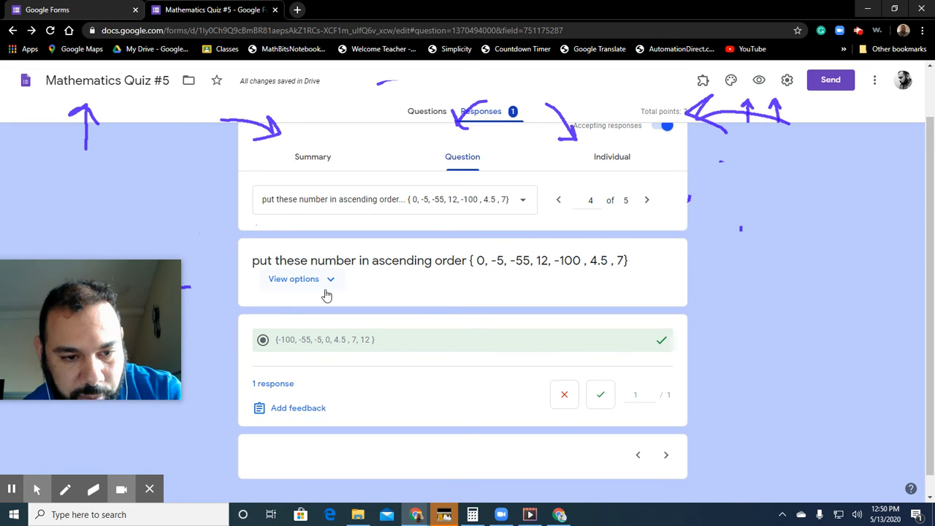
# Raise the score for the submitted ascending-order answer to 3 points and save the grade.
pyautogui.click(637, 395)
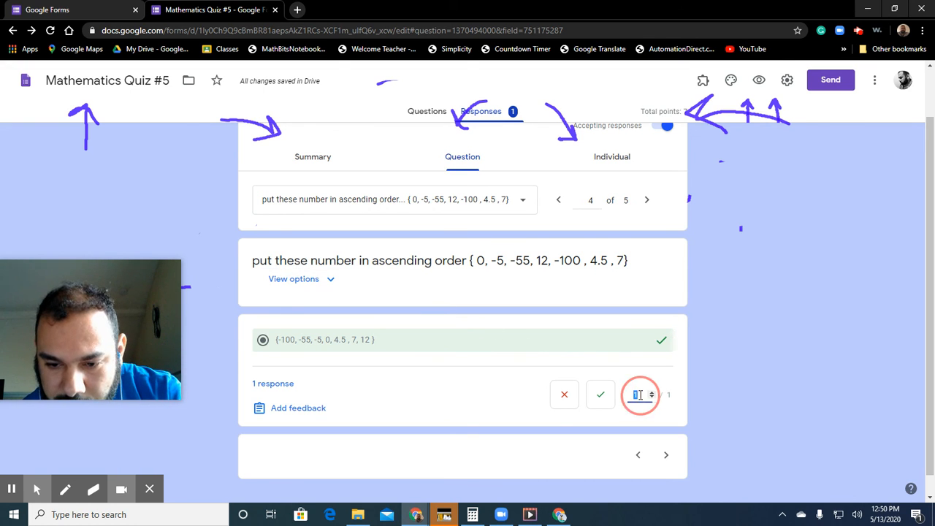
pyautogui.click(652, 393)
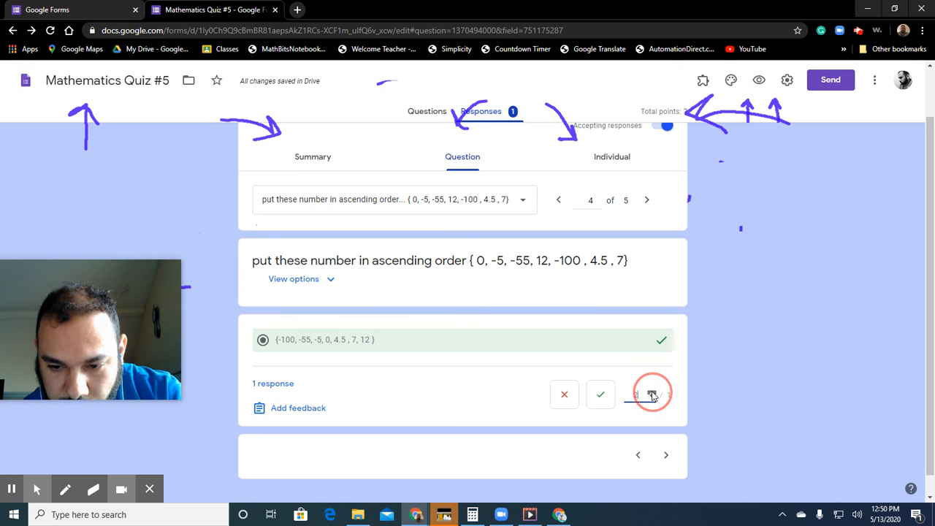
pyautogui.click(653, 392)
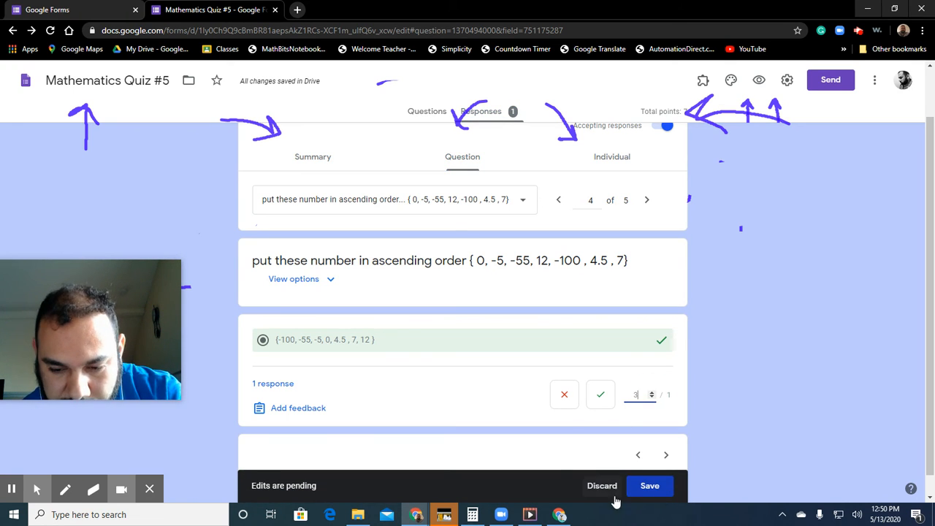
pyautogui.click(641, 491)
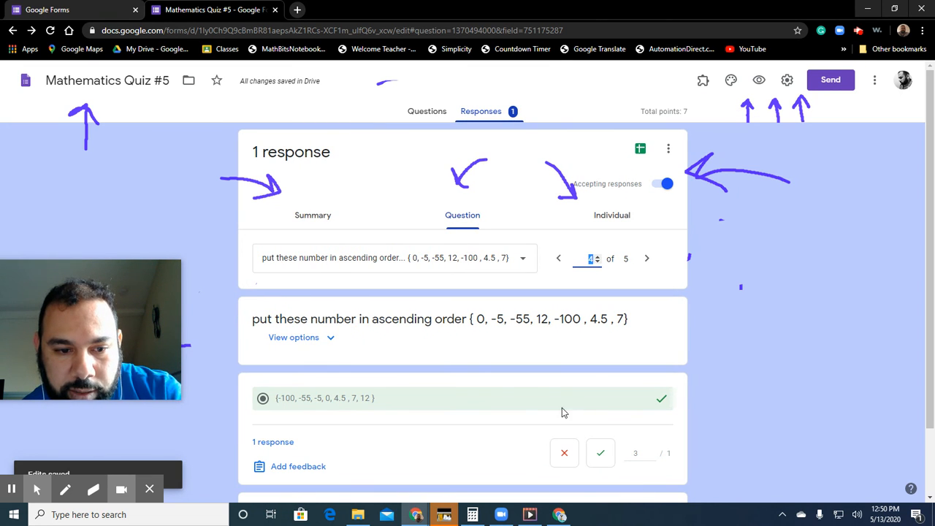
# Check the average, median, range and points distribution in the response summary, and return to the ascending-order question's responses.
pyautogui.click(319, 222)
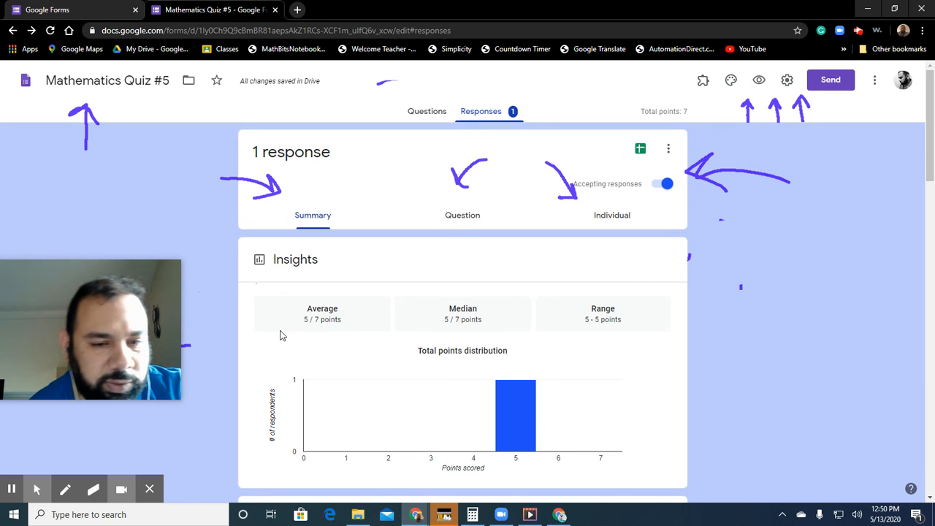
pyautogui.click(453, 218)
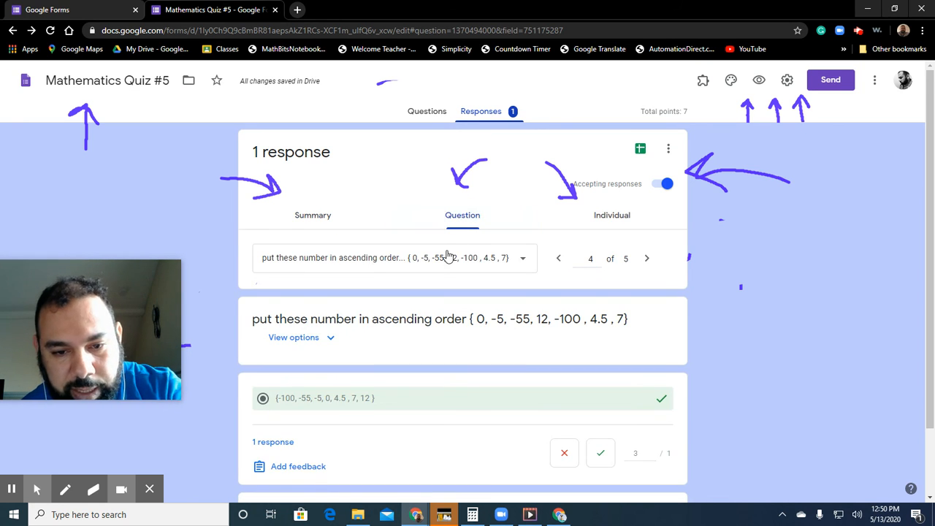
pyautogui.scroll(-1, 453, 259)
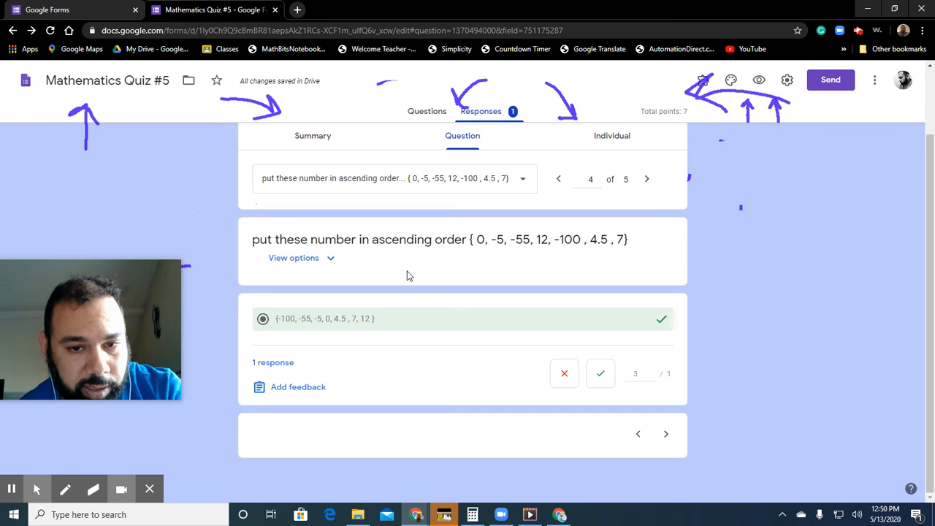
pyautogui.scroll(1, 448, 230)
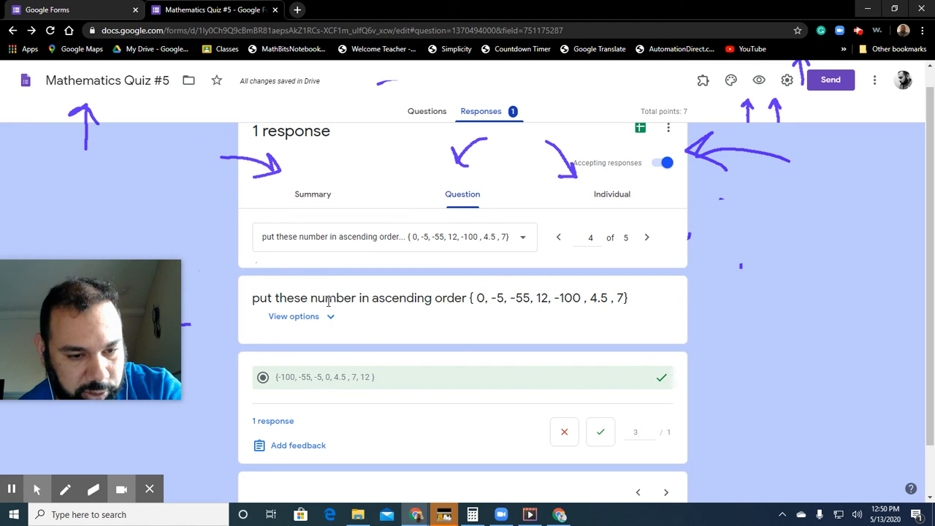
# Lower the ascending-order answer's score by one point, put it back to 3 and save the grade again.
pyautogui.click(652, 435)
pyautogui.click(652, 430)
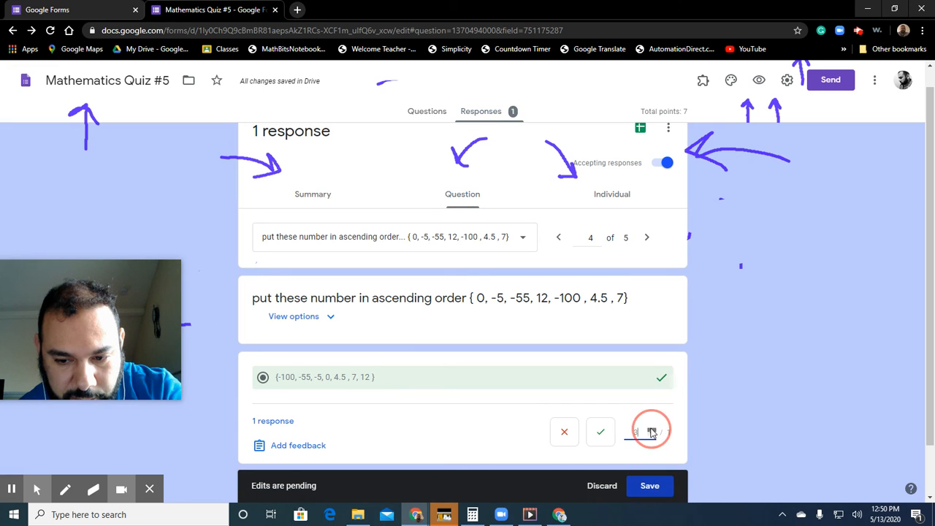
pyautogui.click(648, 486)
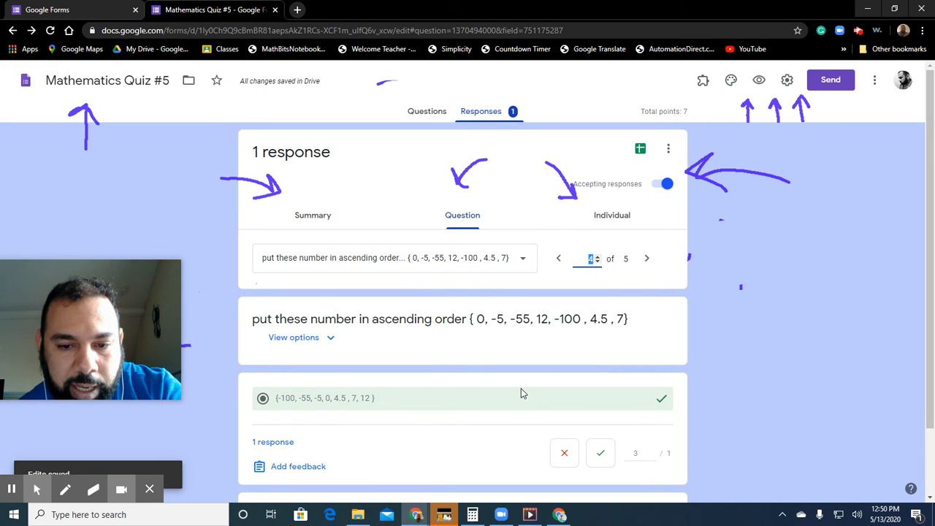
# Return to the quiz questions and retitle section 2 as "Extra credit Section".
pyautogui.scroll(-2, 461, 378)
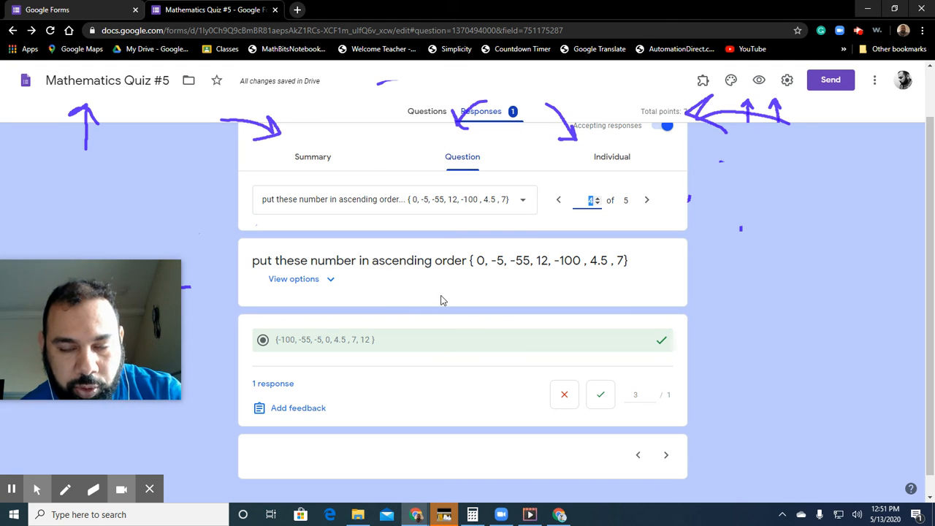
pyautogui.scroll(2, 443, 299)
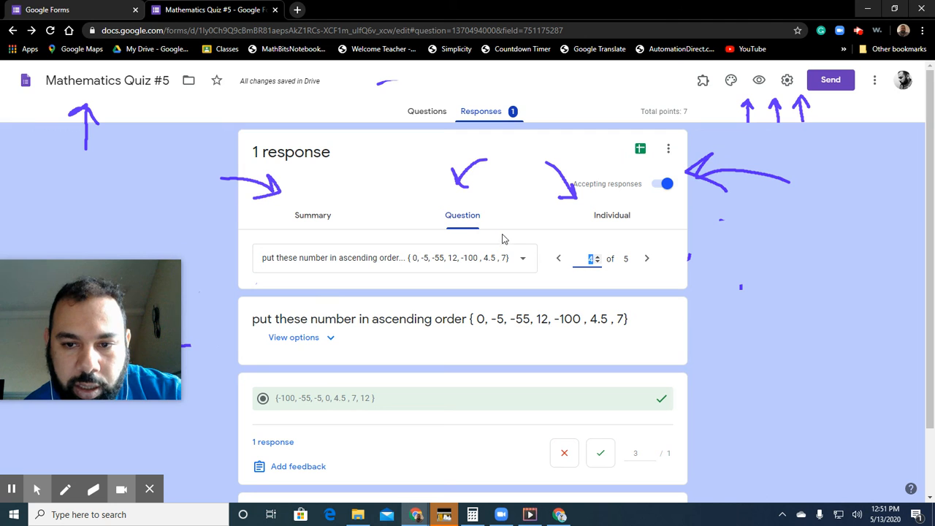
pyautogui.click(428, 111)
pyautogui.scroll(-10, 425, 252)
pyautogui.scroll(-7, 430, 246)
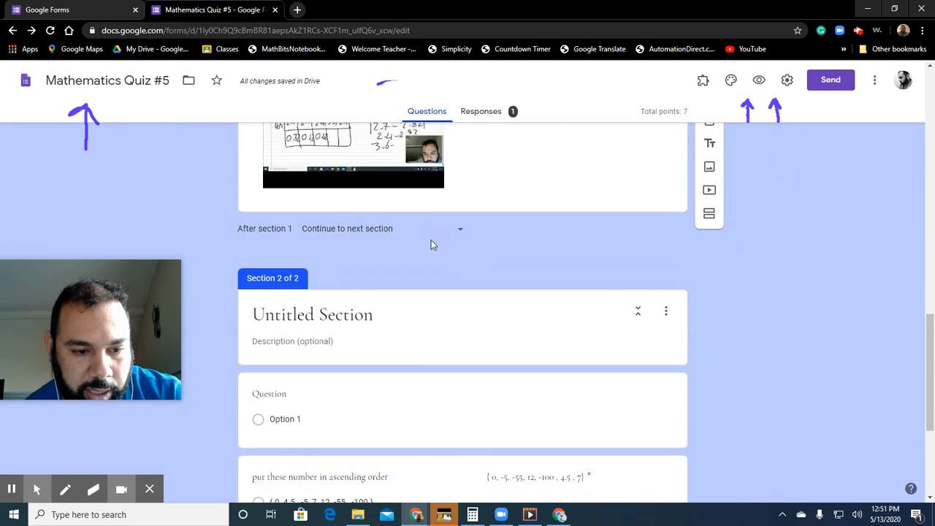
pyautogui.click(350, 244)
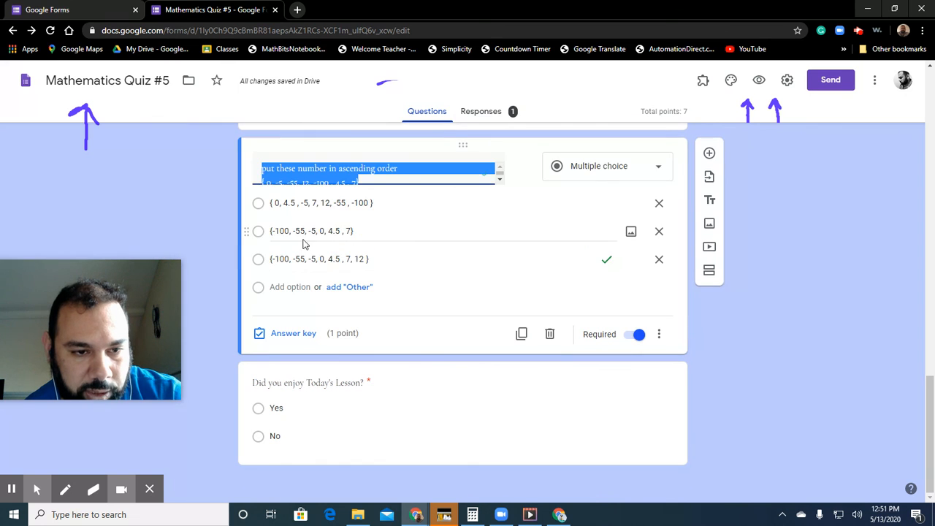
pyautogui.click(261, 168)
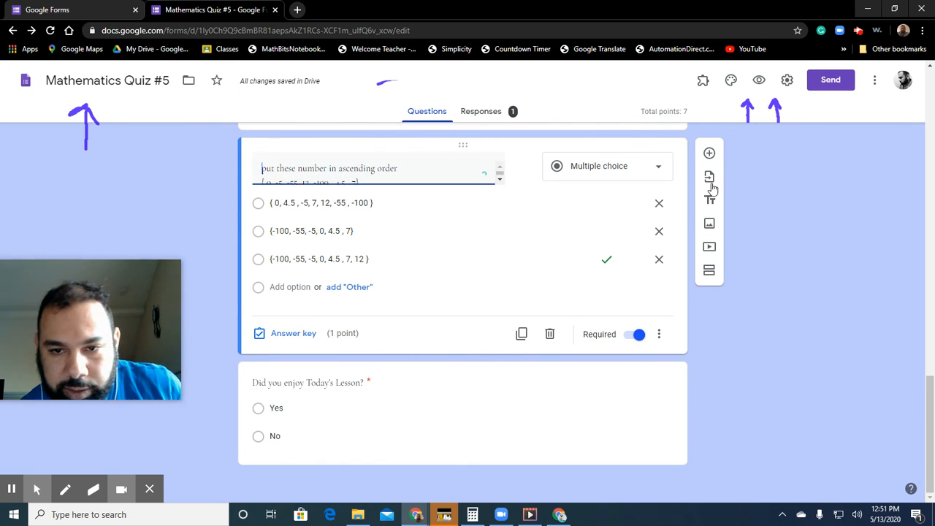
pyautogui.scroll(3, 600, 265)
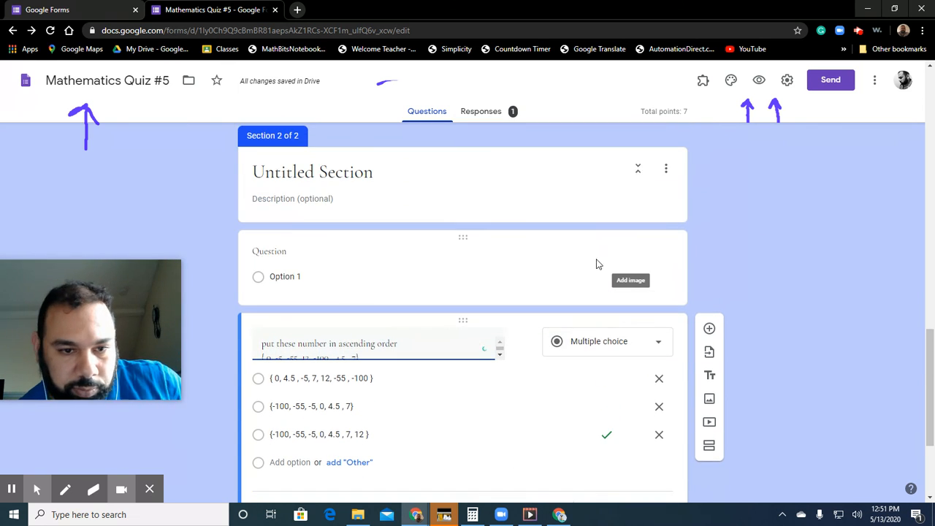
pyautogui.click(359, 176)
pyautogui.write('Ext')
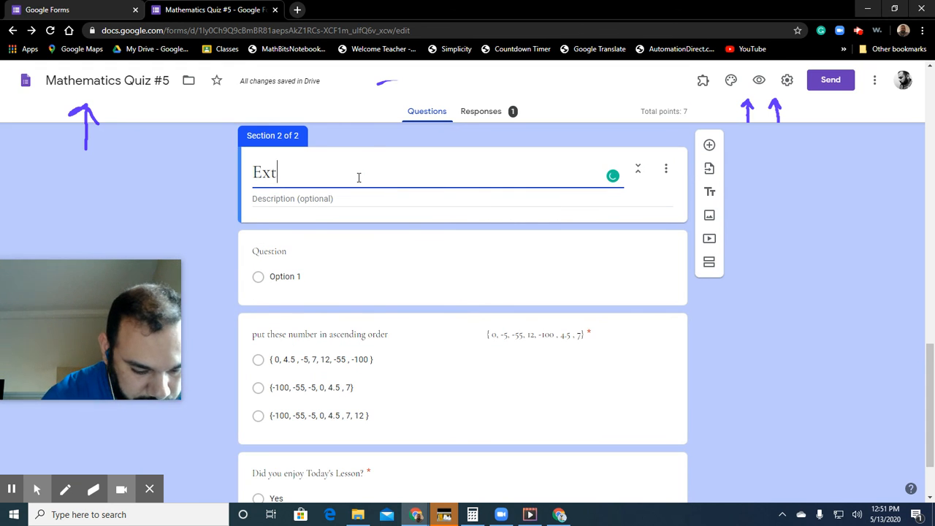
pyautogui.write('ra credit Section')
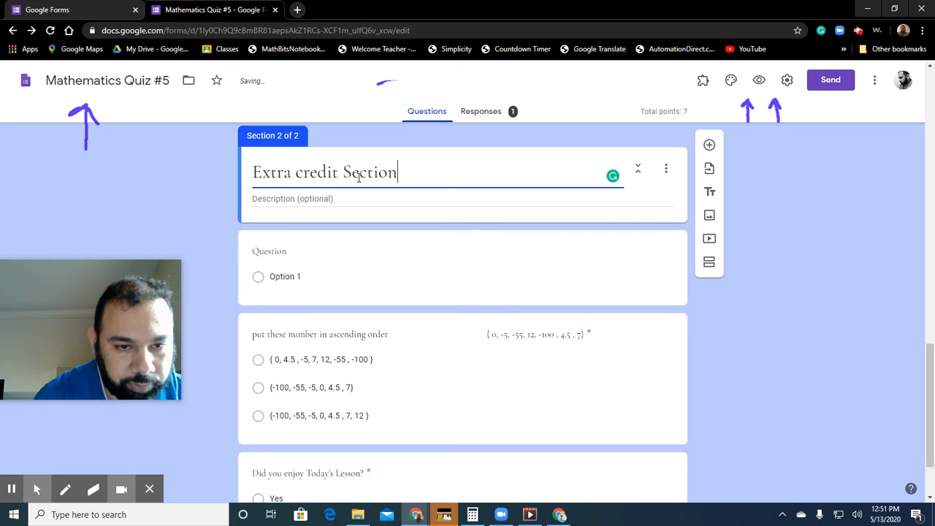
# Delete the blank question in the extra credit section and set the ascending-order question's answer key to 0 points.
pyautogui.click(510, 261)
pyautogui.click(548, 369)
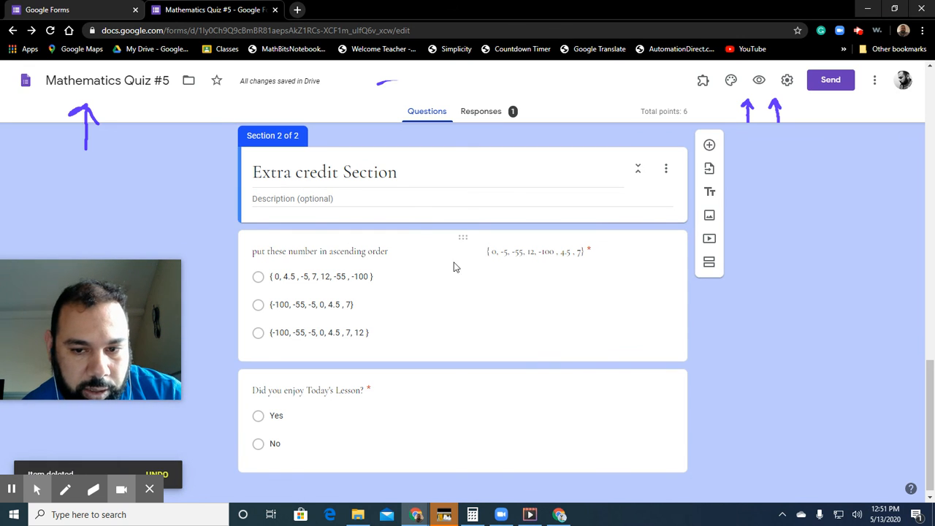
pyautogui.click(506, 321)
pyautogui.click(291, 430)
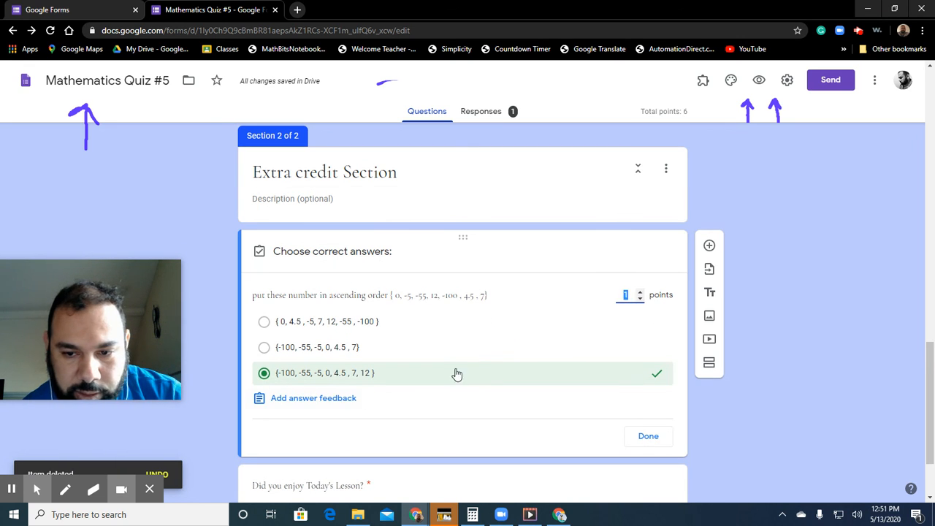
pyautogui.click(640, 299)
pyautogui.click(647, 435)
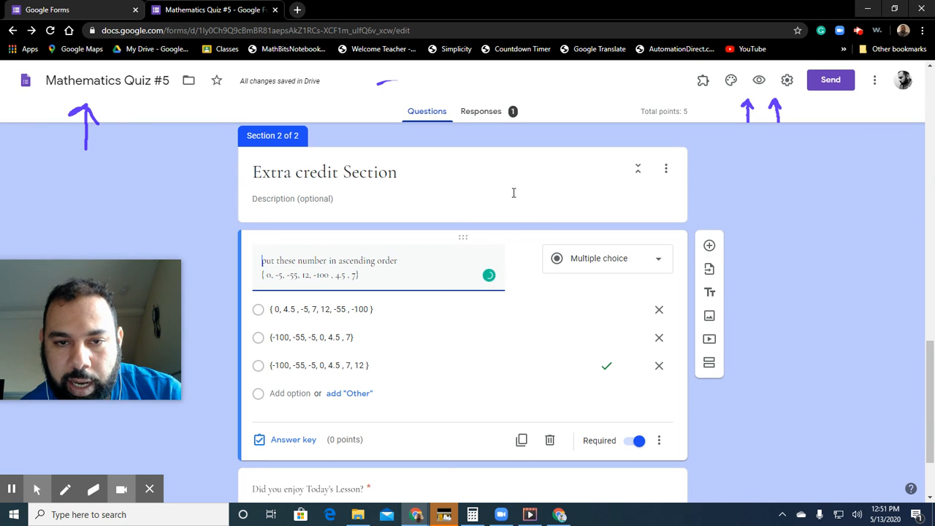
# In the collected responses, set the score for the ascending-order answer to 0 and save the grade.
pyautogui.click(485, 114)
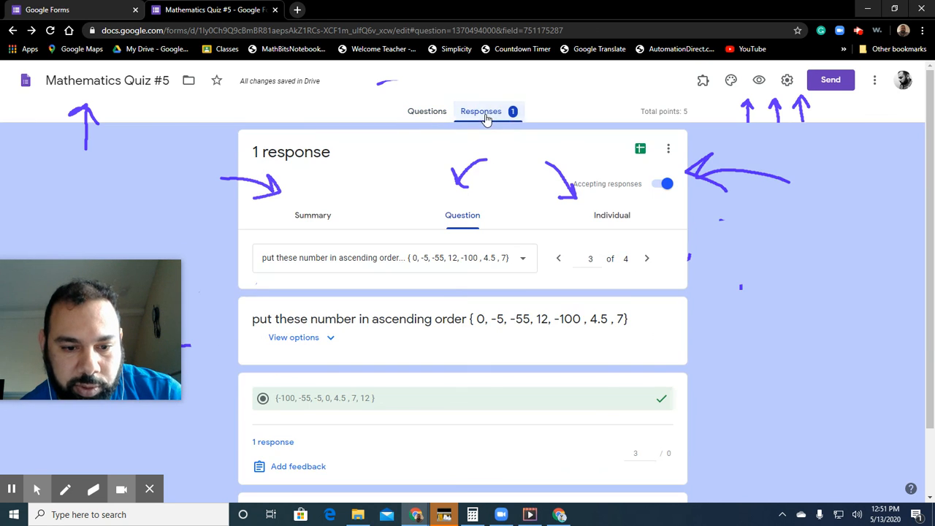
pyautogui.scroll(-1, 404, 316)
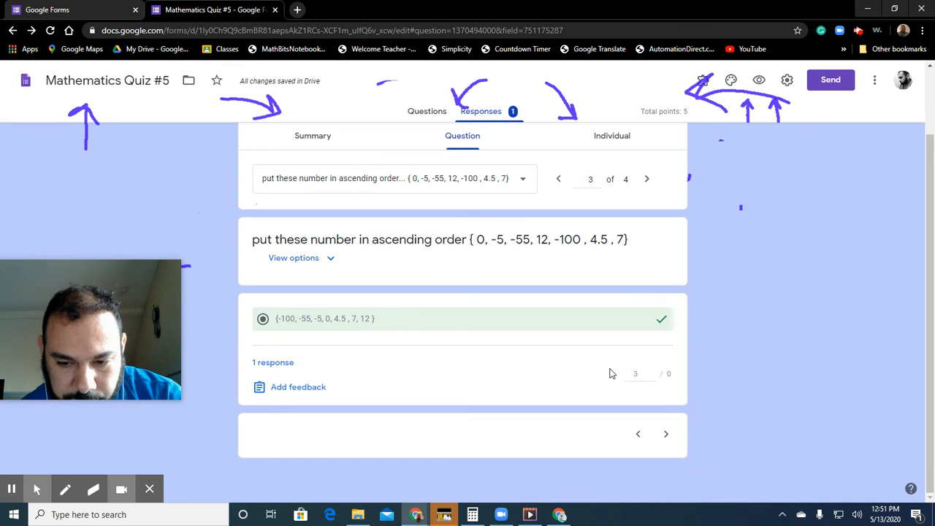
pyautogui.click(652, 378)
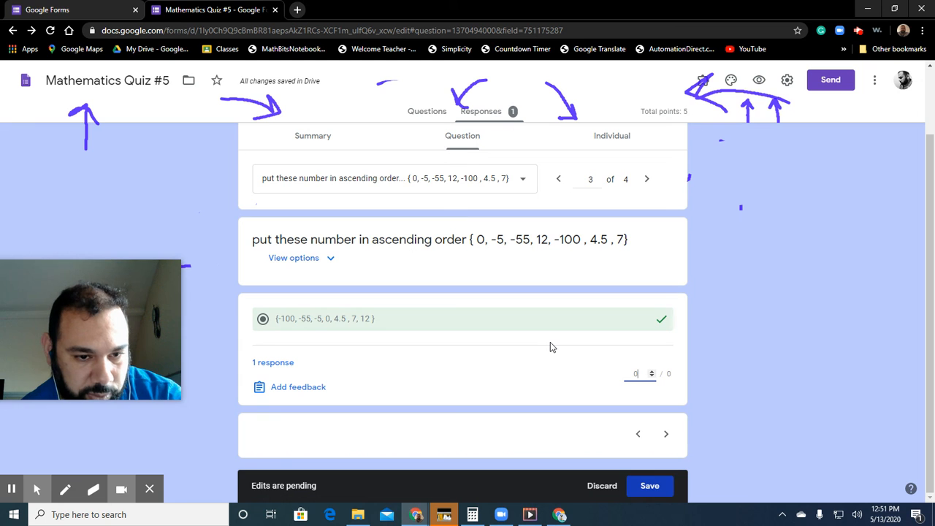
pyautogui.scroll(1, 550, 344)
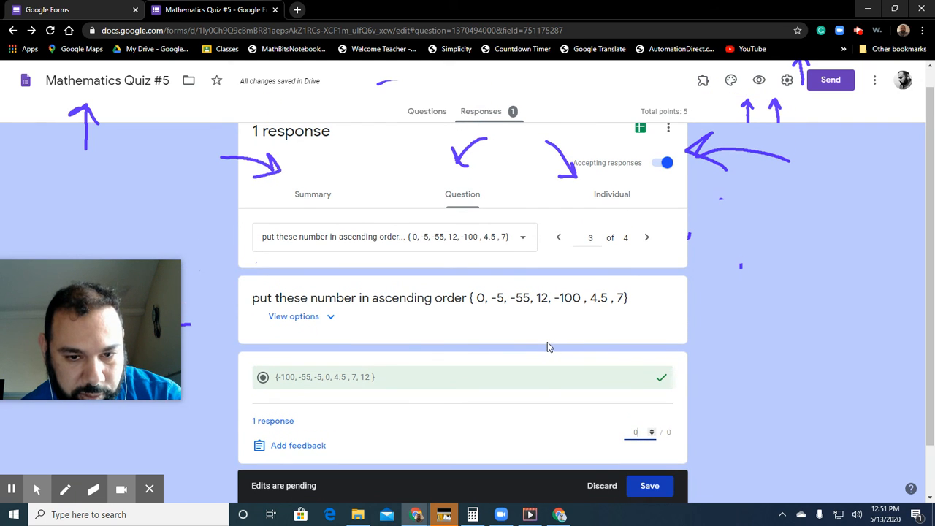
pyautogui.scroll(-1, 574, 371)
pyautogui.click(649, 486)
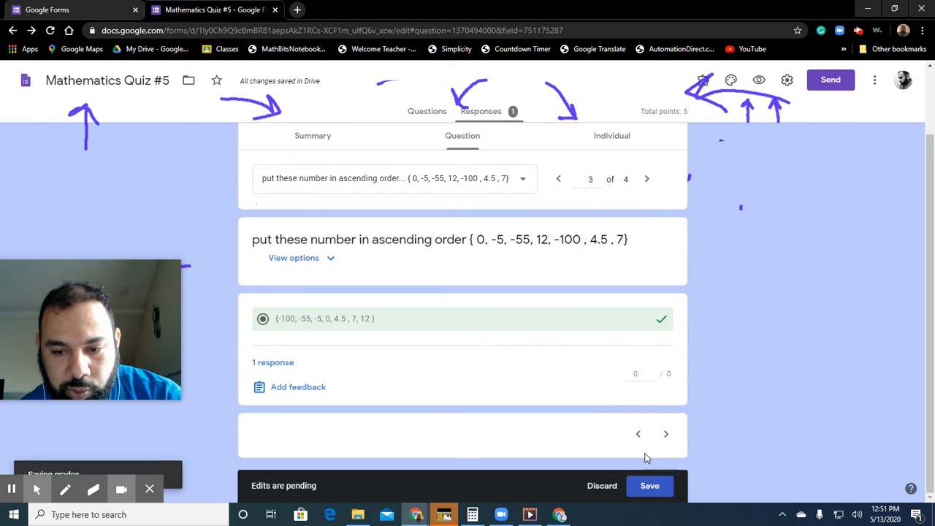
# Set the score for the collected ascending-order answer to 1 and save the grade.
pyautogui.scroll(-1, 614, 358)
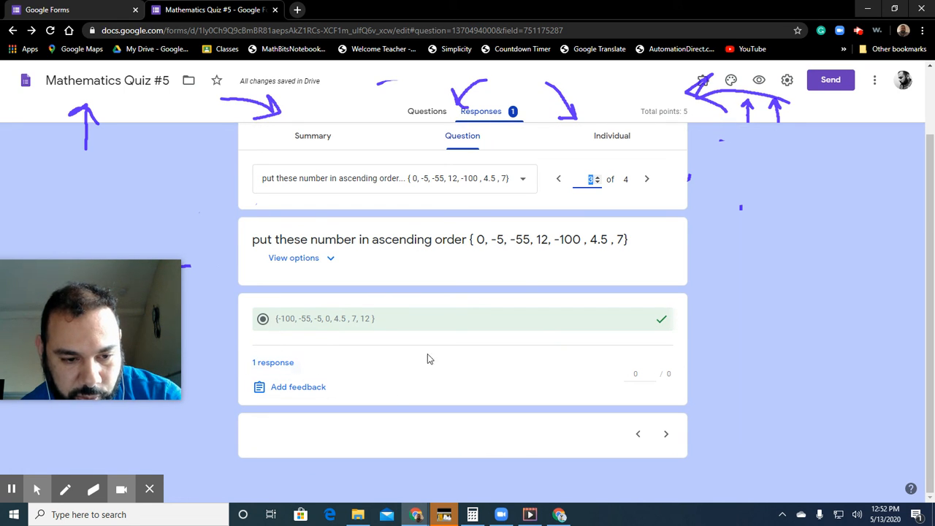
pyautogui.click(652, 370)
pyautogui.write('2')
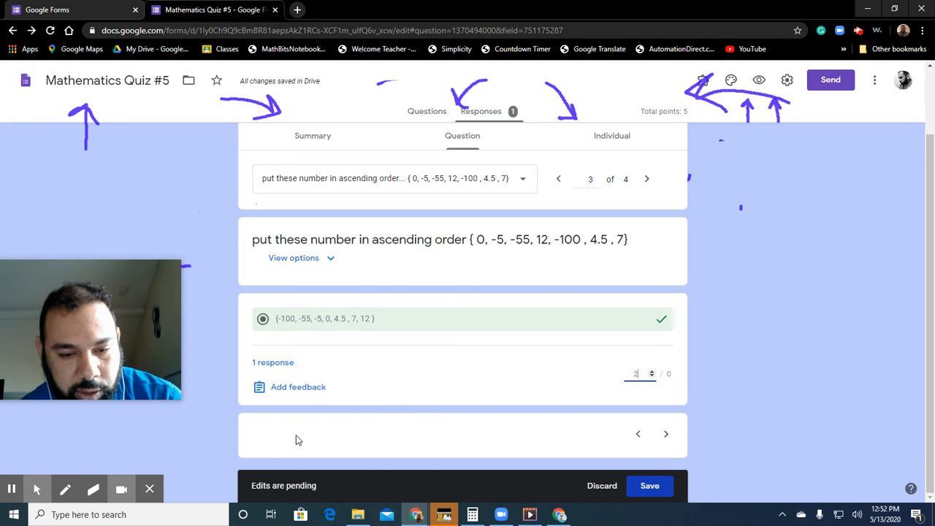
pyautogui.click(649, 485)
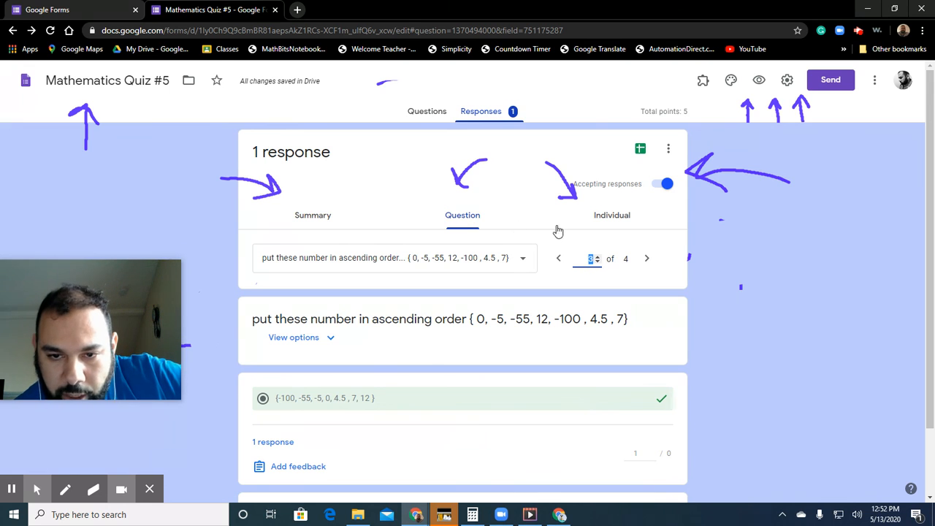
# Review the respondent's individual response and its total score.
pyautogui.click(624, 218)
pyautogui.scroll(-2, 395, 281)
pyautogui.scroll(2, 395, 278)
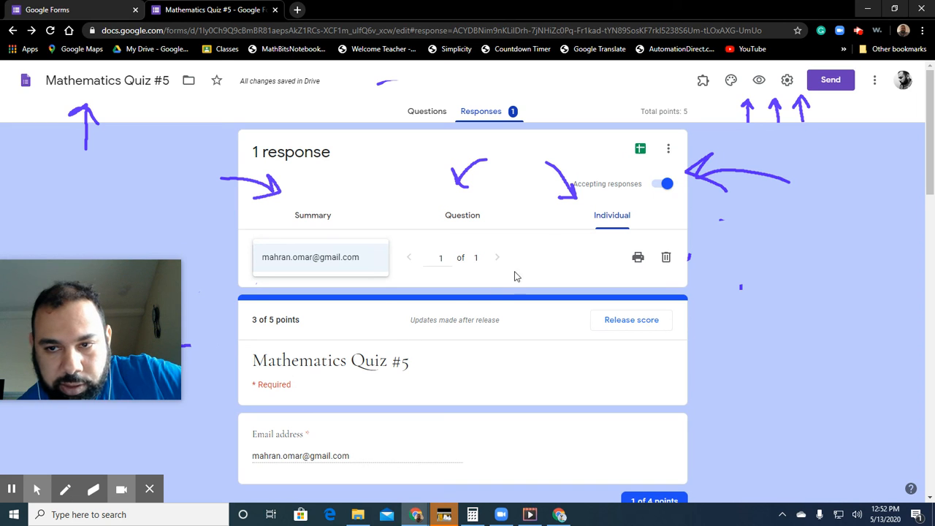
# Preview the quiz as a respondent and fill in the email address.
pyautogui.click(760, 83)
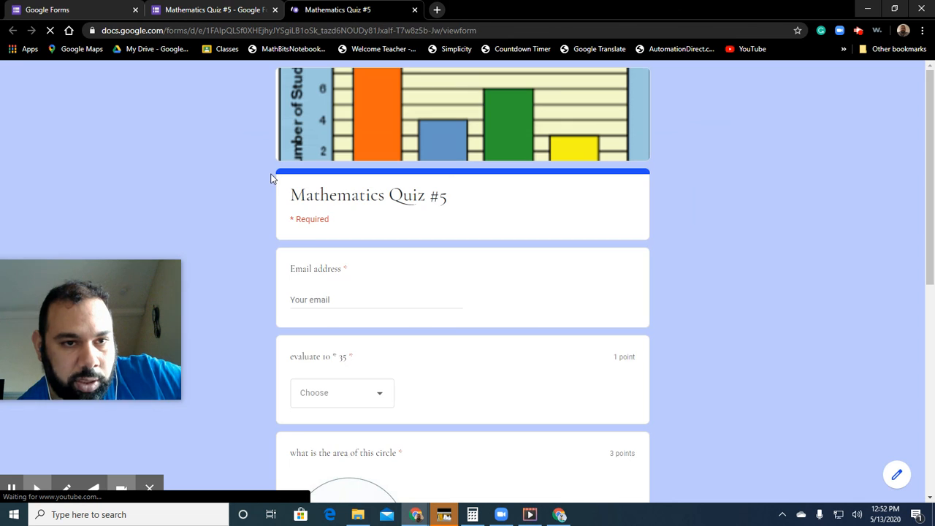
pyautogui.scroll(-1, 358, 245)
pyautogui.click(352, 240)
pyautogui.click(337, 286)
pyautogui.scroll(-2, 397, 282)
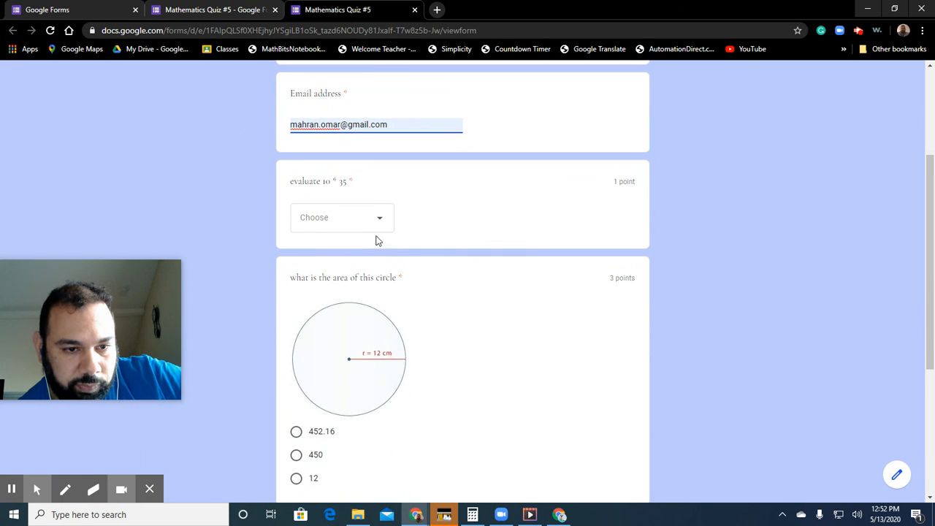
# Answer 350 for 10 * 35 and 452.16 for the circle's area, and continue to the extra credit section.
pyautogui.click(381, 223)
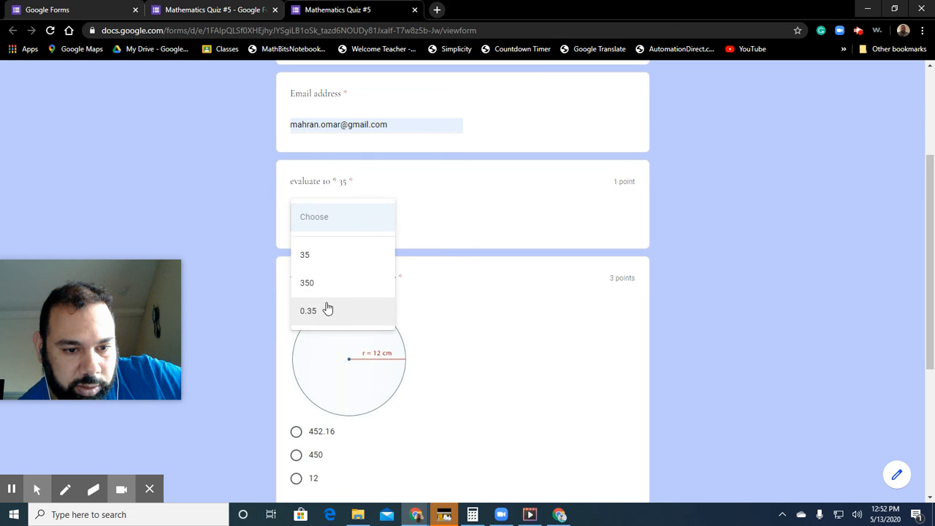
pyautogui.click(325, 285)
pyautogui.scroll(-2, 340, 282)
pyautogui.click(320, 314)
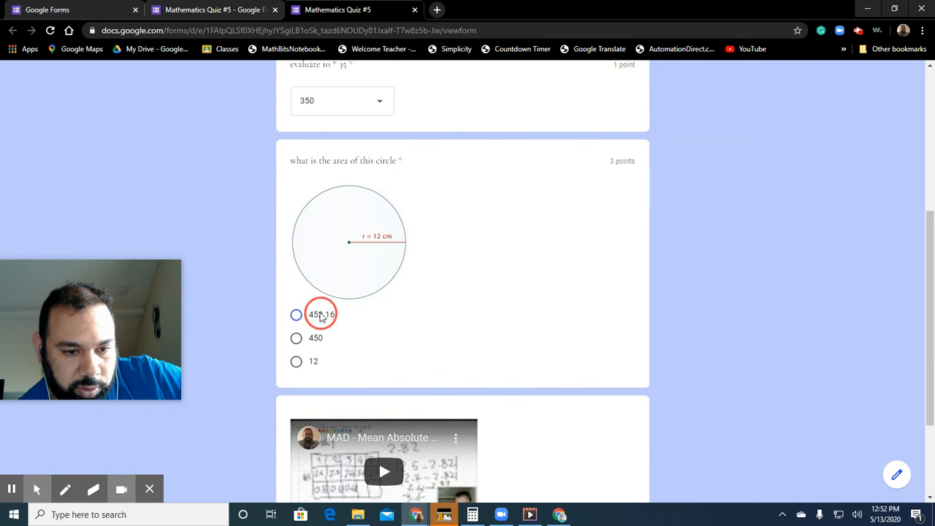
pyautogui.scroll(-2, 428, 270)
pyautogui.click(298, 418)
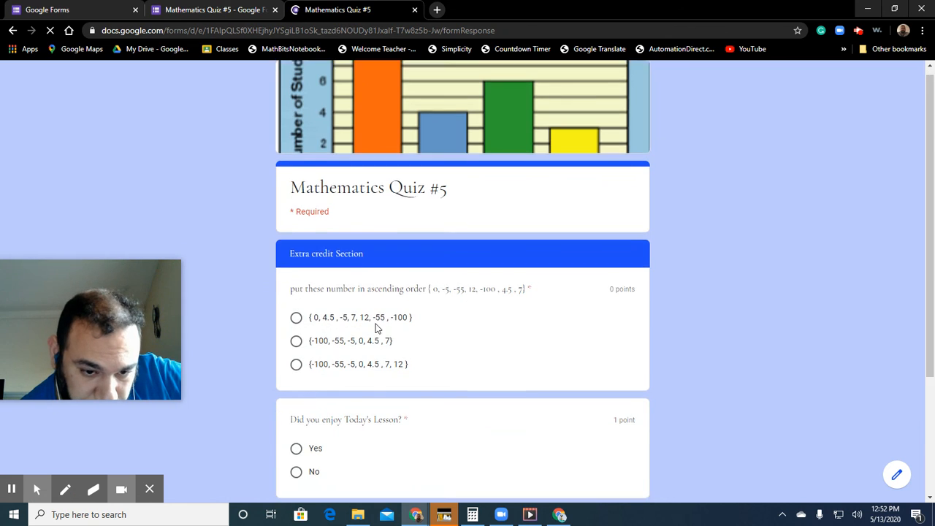
# Choose {-100, -55, -5, 0, 4.5, 7, 12} for the ascending order and Yes for enjoying the lesson, and submit the quiz.
pyautogui.scroll(-2, 325, 273)
pyautogui.click(296, 255)
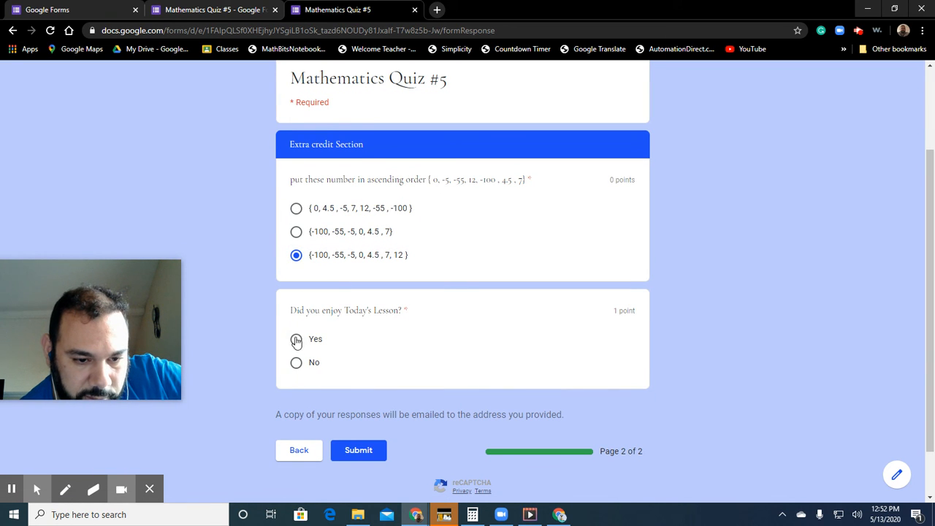
pyautogui.click(295, 340)
pyautogui.click(365, 451)
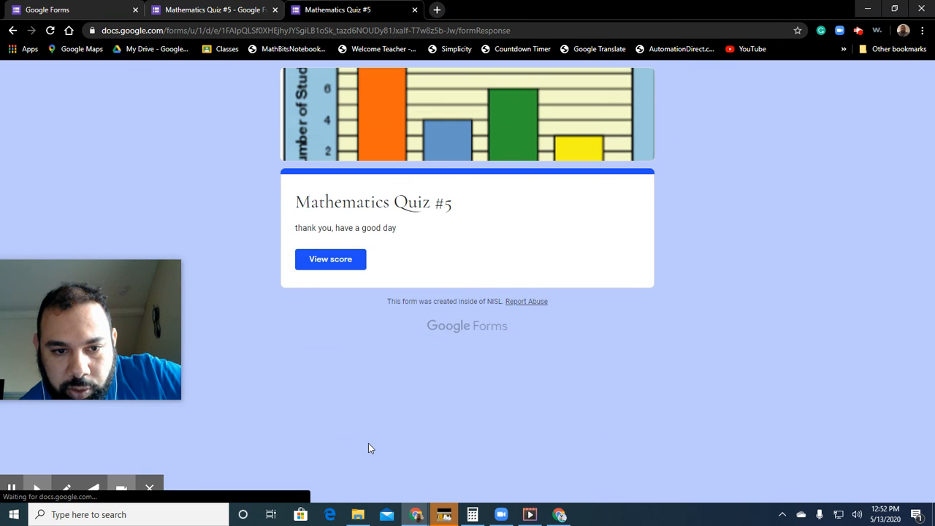
# Check the submitted quiz's score and graded answers, and close the score and preview pages.
pyautogui.click(342, 260)
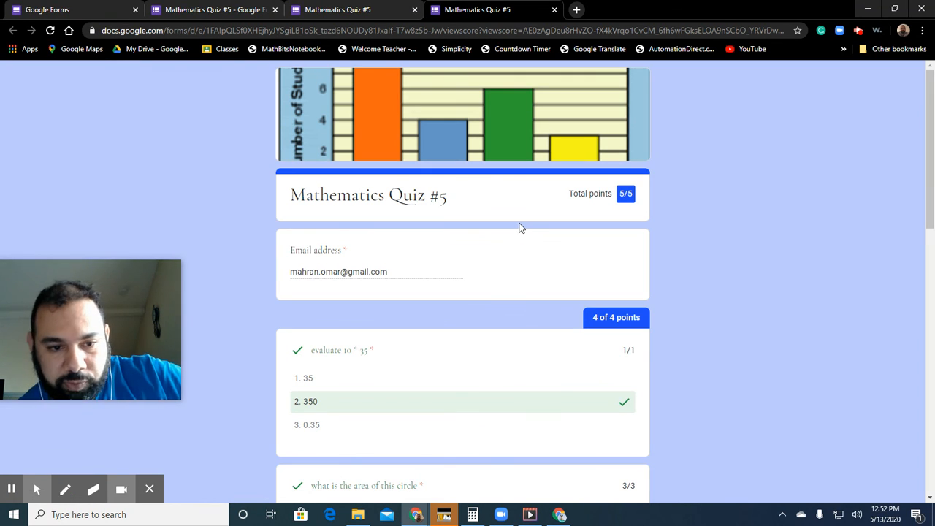
pyautogui.scroll(-10, 521, 228)
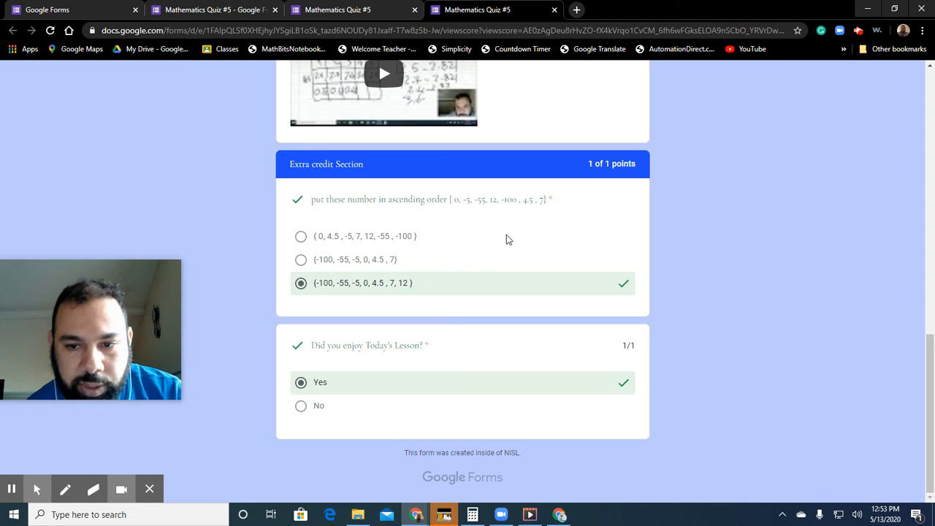
pyautogui.scroll(10, 511, 241)
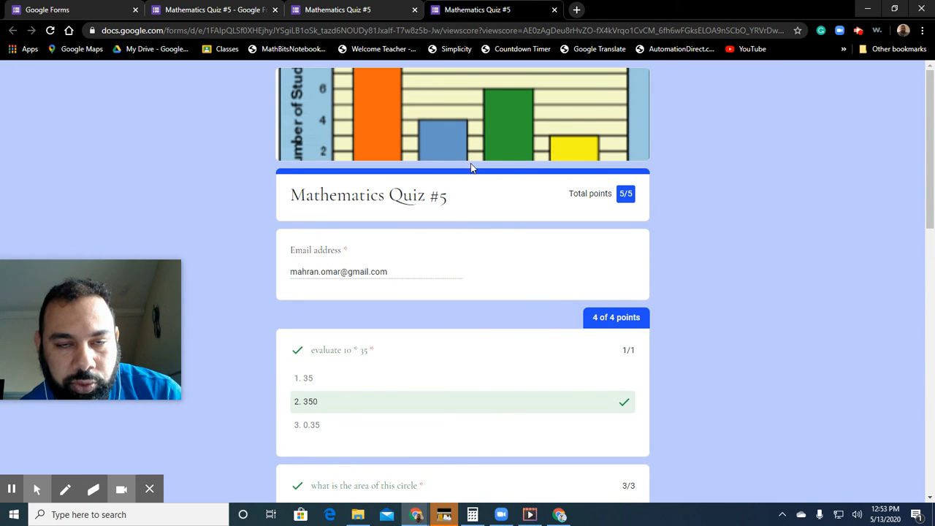
pyautogui.click(553, 10)
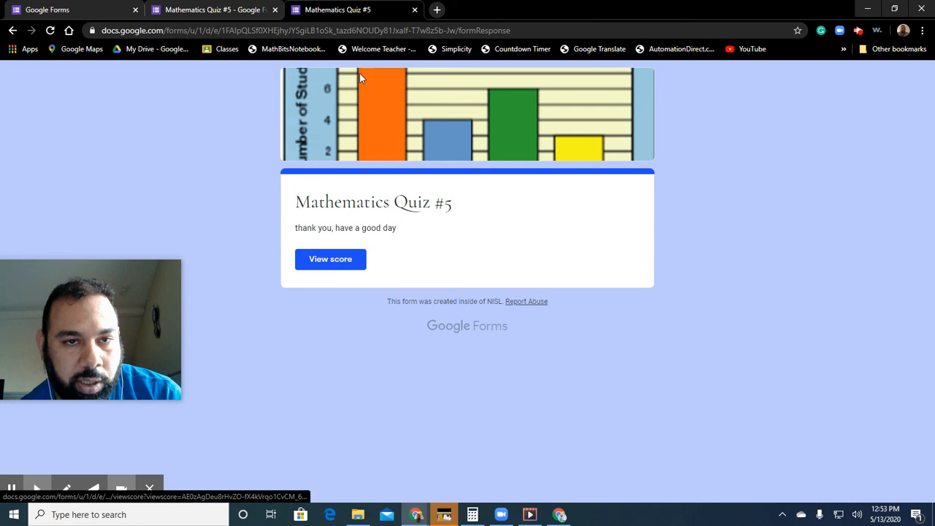
pyautogui.click(415, 10)
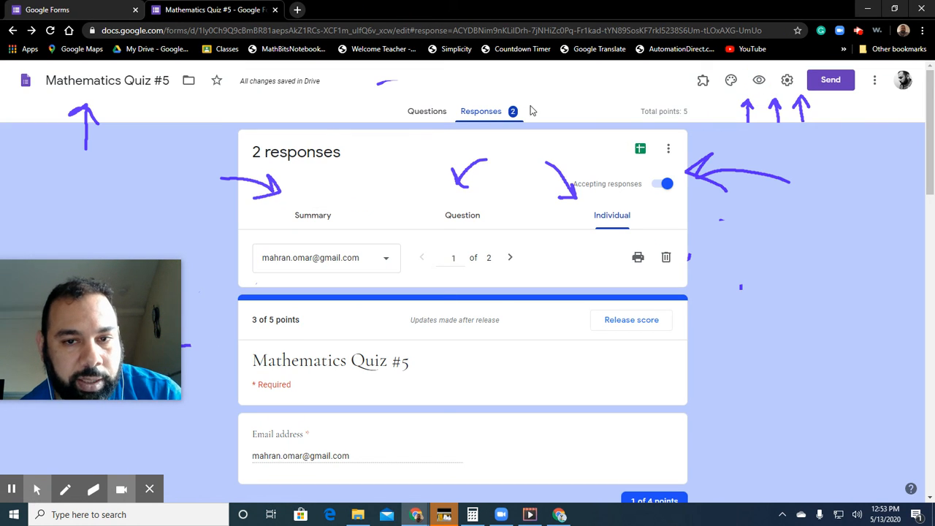
# Examine the response summary for the insights, each respondent's score and the per-question charts.
pyautogui.click(497, 118)
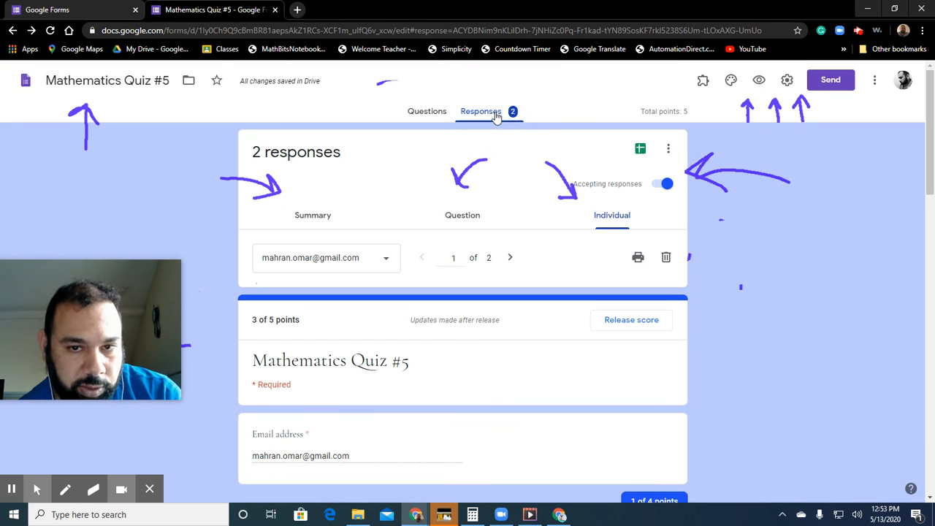
pyautogui.click(329, 219)
pyautogui.scroll(-2, 334, 219)
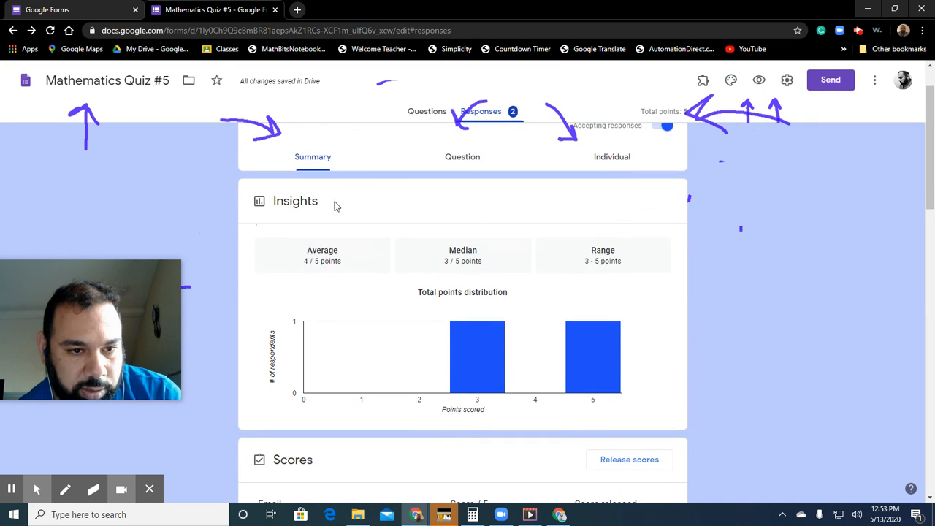
pyautogui.scroll(-3, 350, 270)
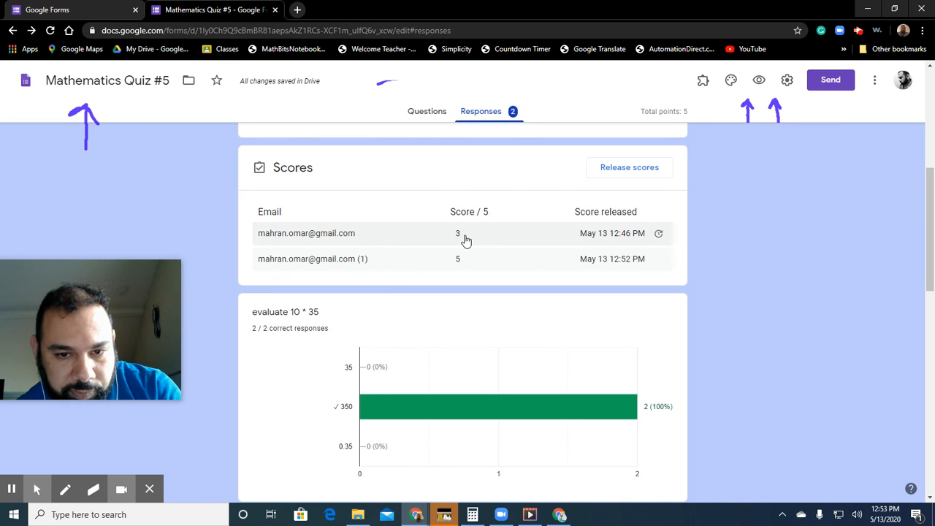
pyautogui.scroll(-1, 431, 219)
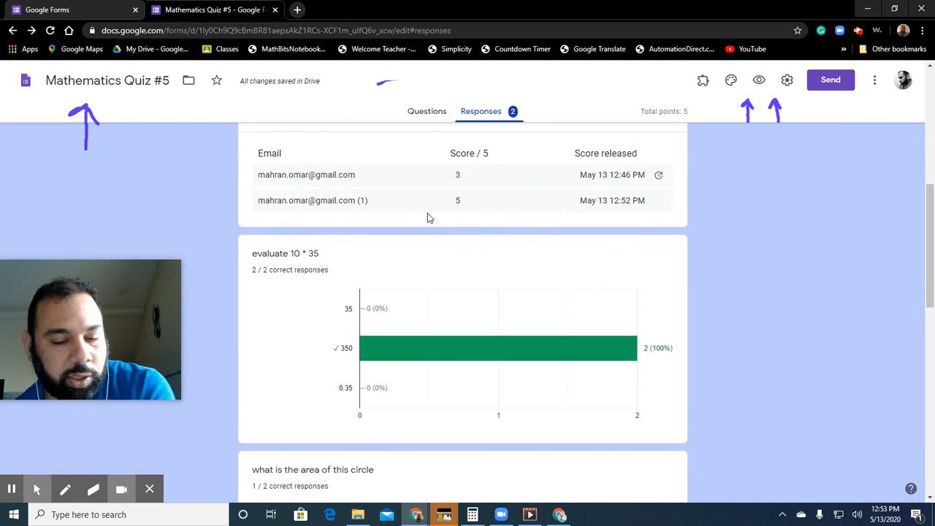
pyautogui.scroll(-2, 431, 216)
pyautogui.scroll(6, 433, 216)
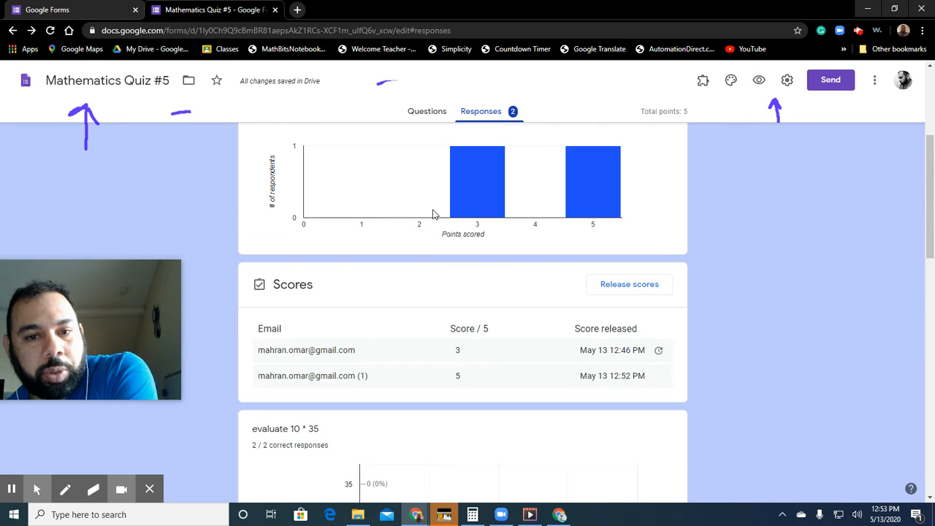
pyautogui.scroll(1, 434, 214)
# In the per-question responses, identify the second submission's ascending-order answer, set its score to 1 and save the grade.
pyautogui.click(456, 217)
pyautogui.scroll(-2, 466, 220)
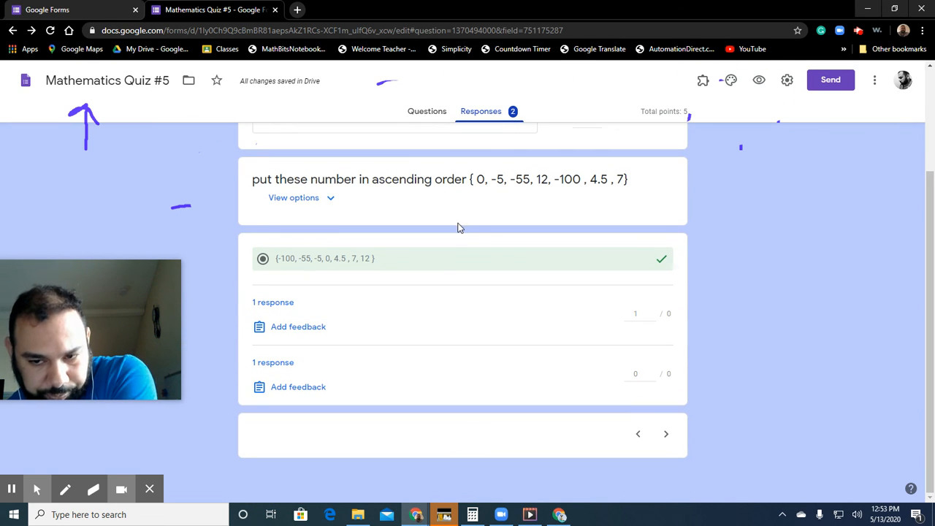
pyautogui.click(289, 306)
pyautogui.click(289, 305)
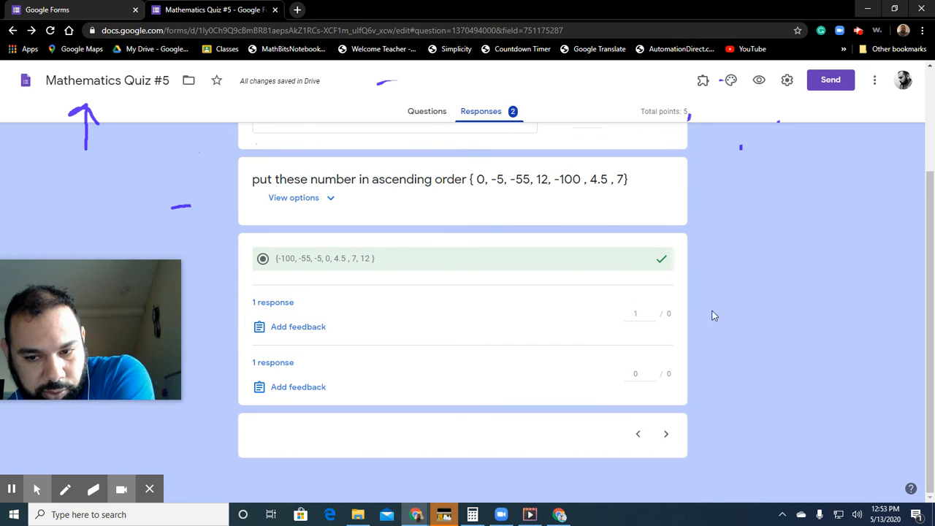
pyautogui.click(273, 373)
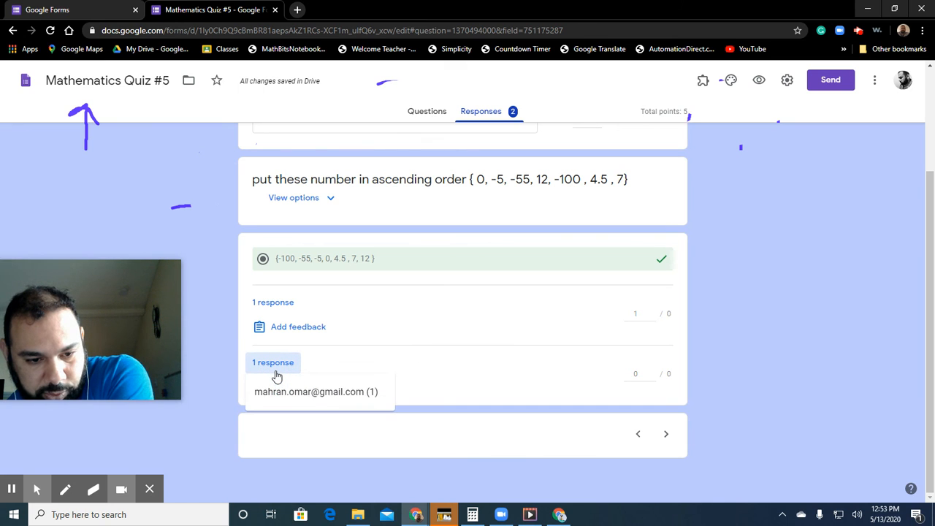
pyautogui.click(279, 372)
pyautogui.click(652, 375)
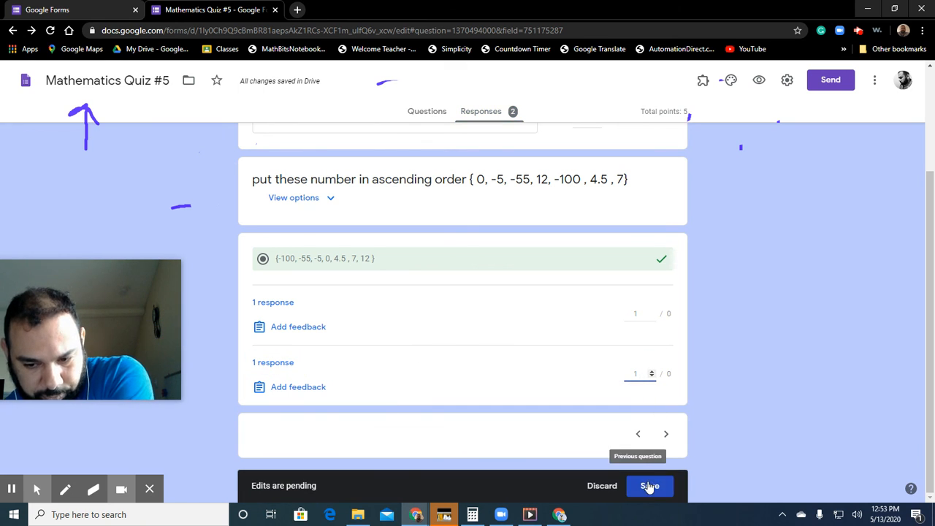
pyautogui.click(648, 485)
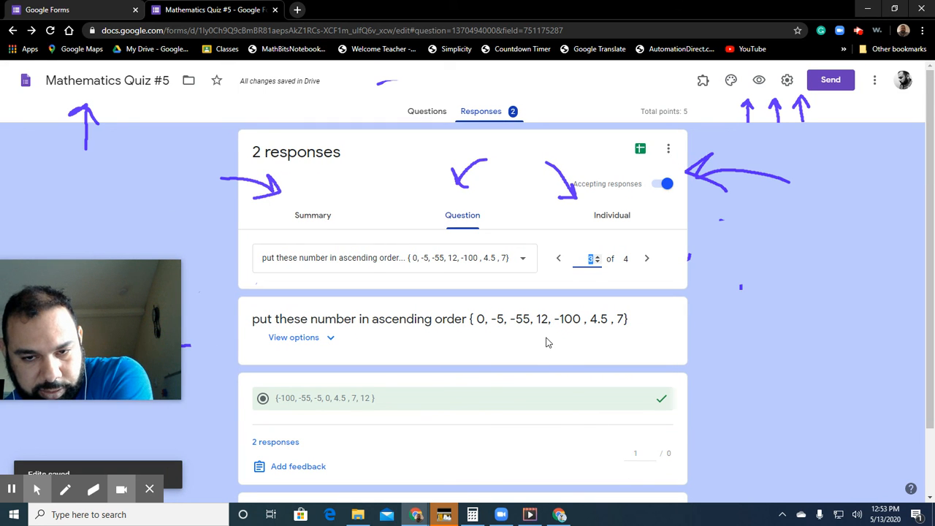
# Check the updated scores and the total points distribution in the response summary.
pyautogui.click(323, 219)
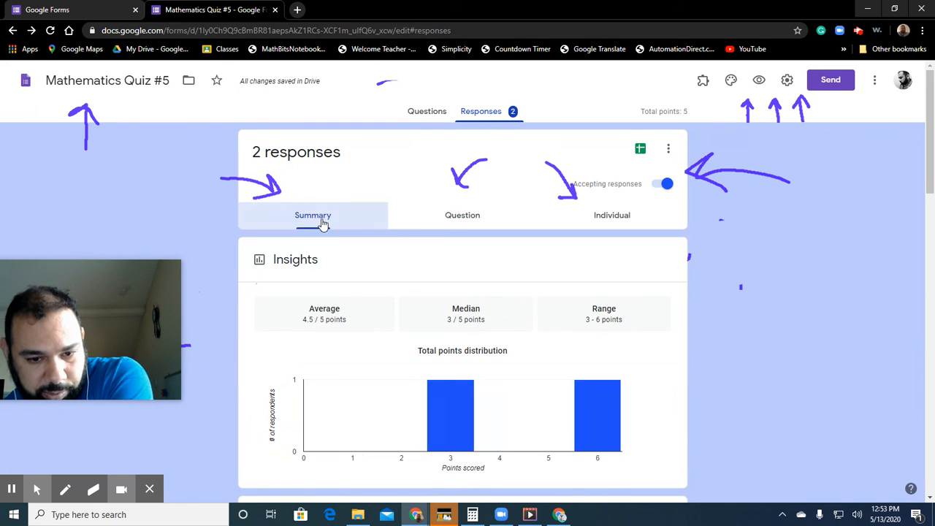
pyautogui.scroll(-2, 375, 299)
pyautogui.scroll(-2, 376, 300)
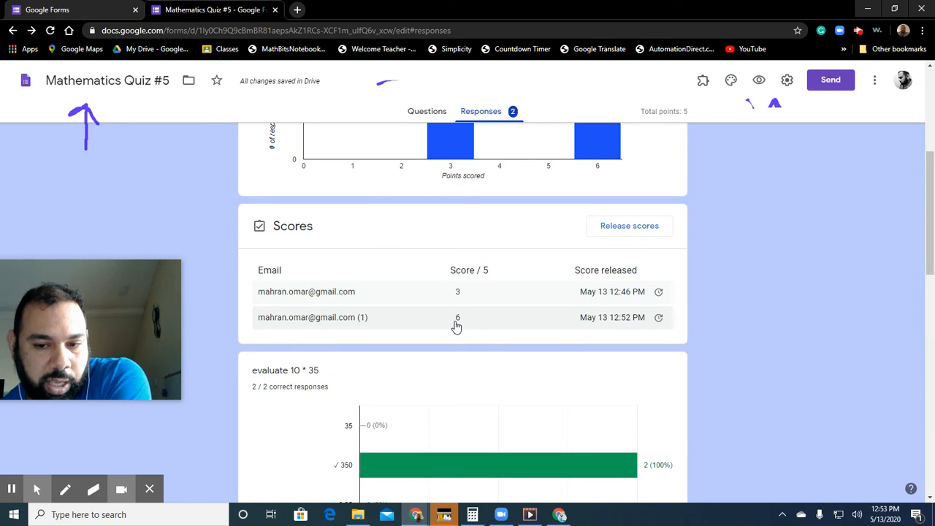
pyautogui.scroll(3, 567, 280)
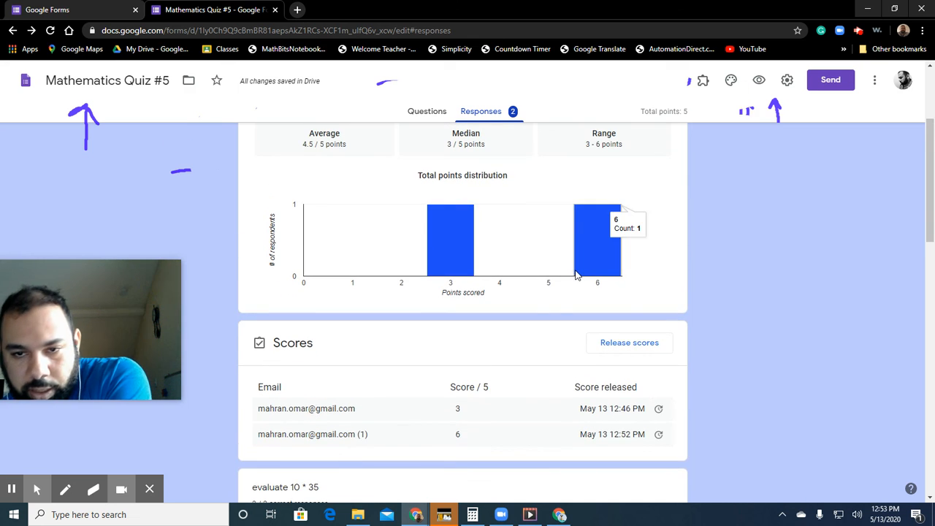
# Release the scores to all respondents by email without a message.
pyautogui.scroll(-2, 607, 281)
pyautogui.click(643, 286)
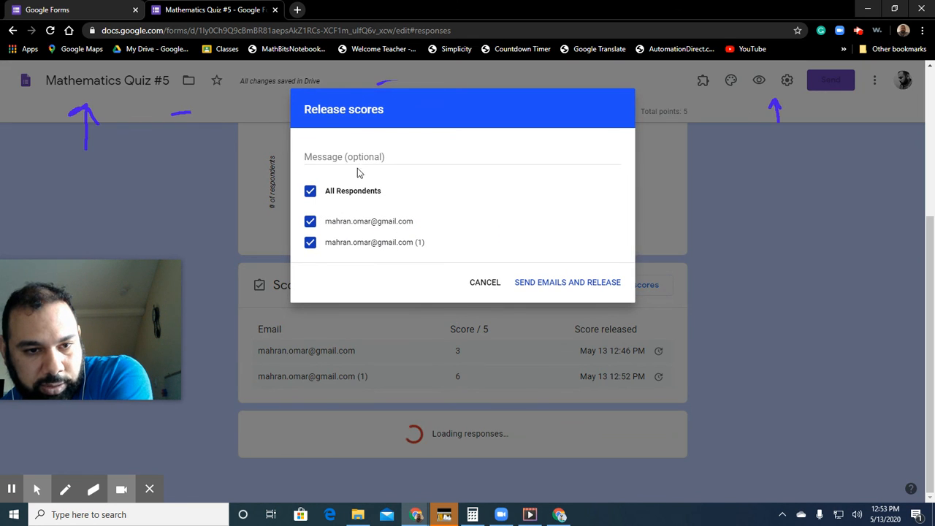
pyautogui.click(547, 280)
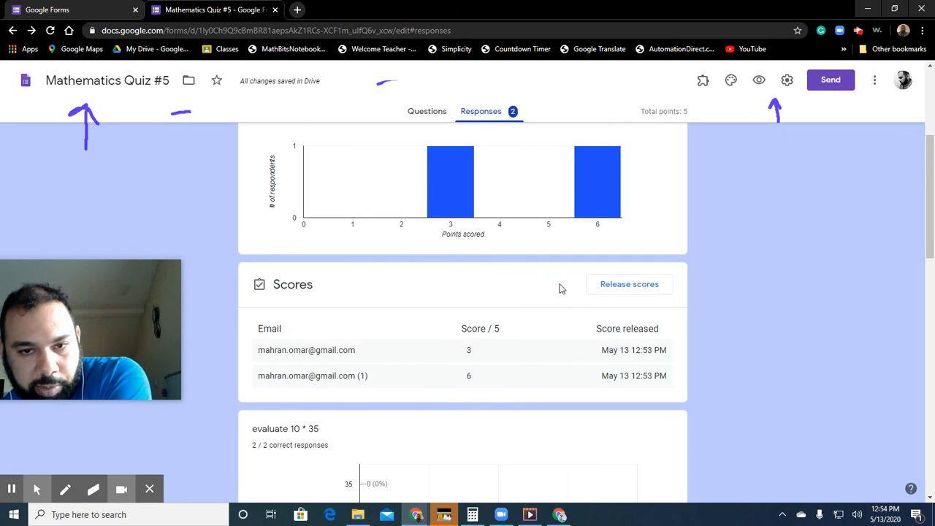
# Try excluding and re-including the second respondent in the score release, and cancel without sending the emails.
pyautogui.scroll(4, 560, 289)
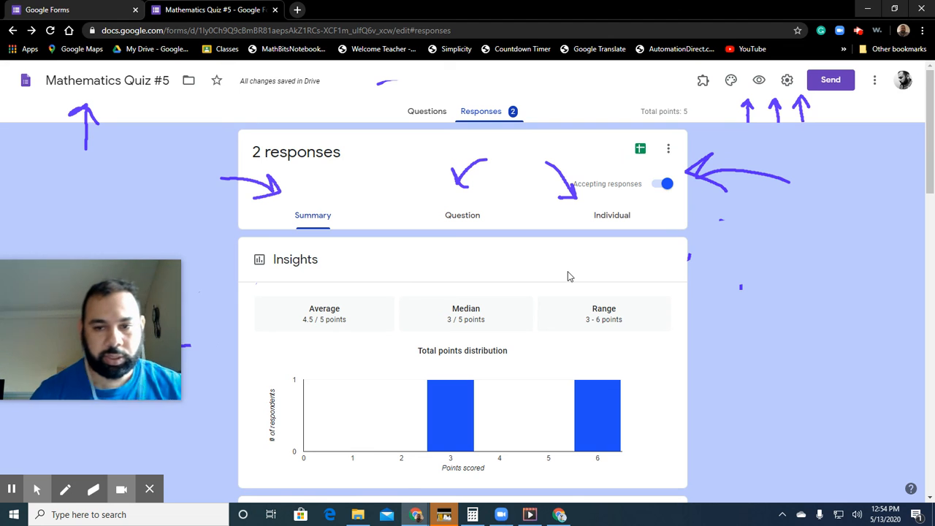
pyautogui.scroll(-4, 553, 273)
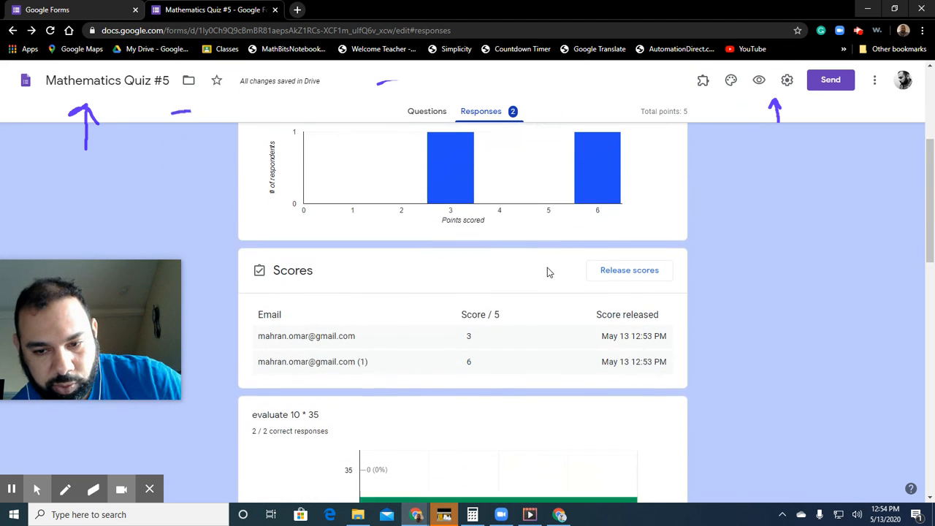
pyautogui.click(619, 235)
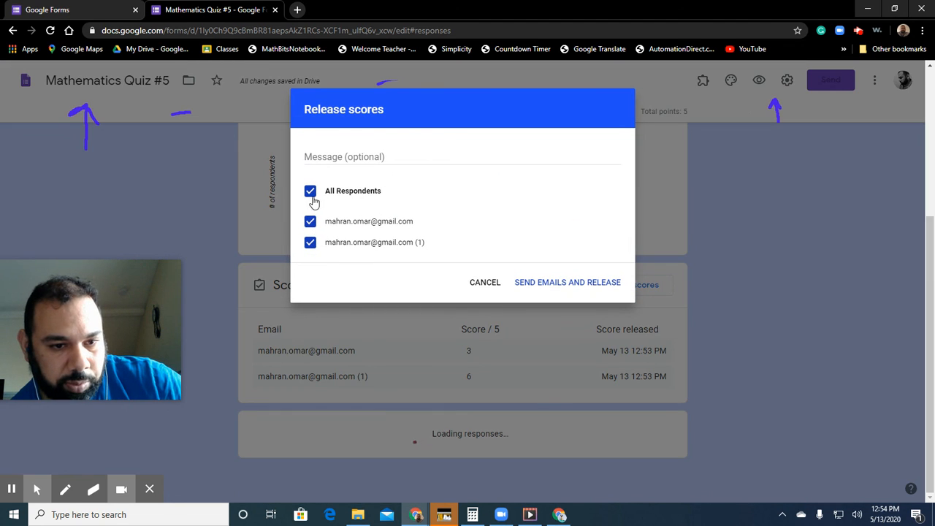
pyautogui.click(311, 242)
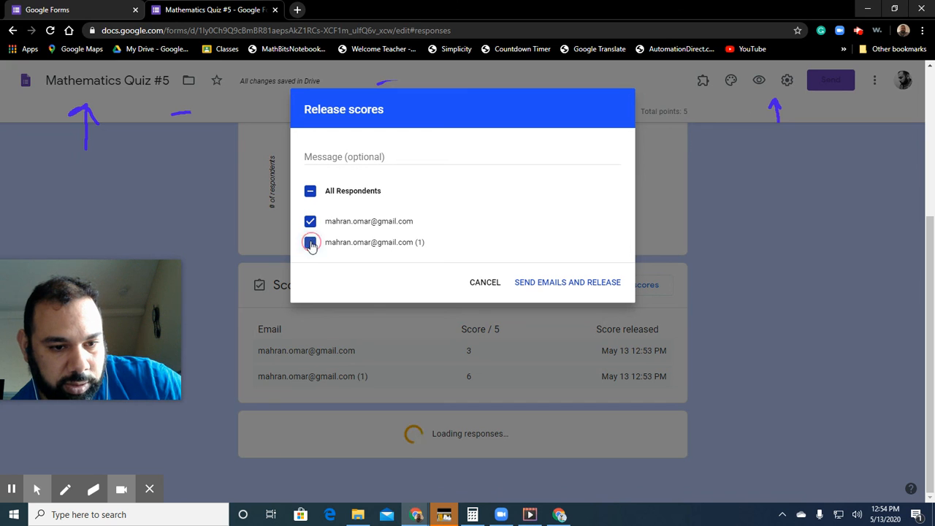
pyautogui.click(310, 242)
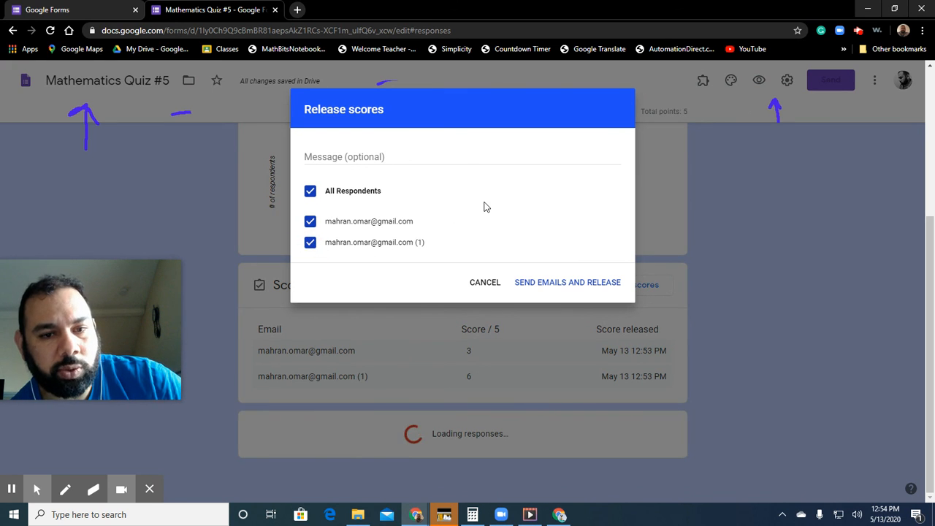
pyautogui.click(485, 283)
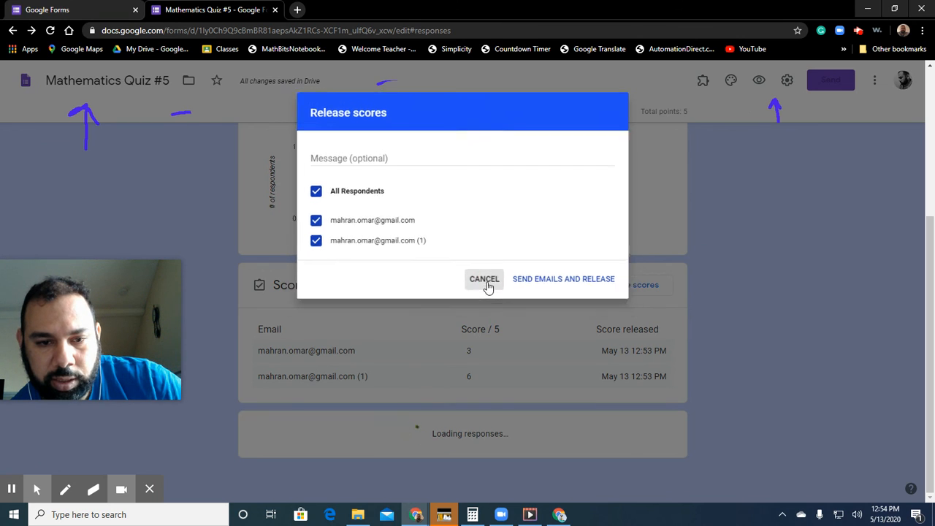
# Review the response summary from the insights down to the chart for "Did you enjoy Today's Lesson?".
pyautogui.scroll(-1, 511, 304)
pyautogui.scroll(3, 570, 314)
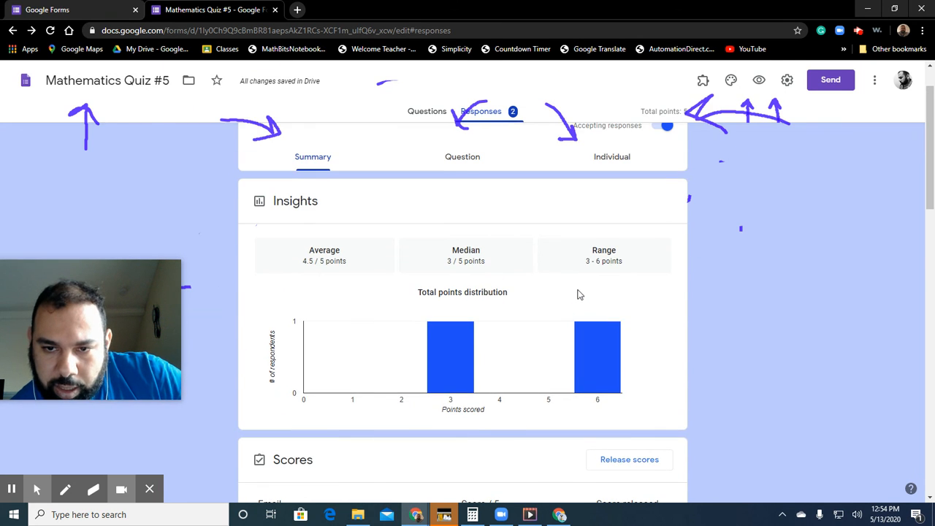
pyautogui.scroll(1, 581, 290)
pyautogui.scroll(-9, 585, 257)
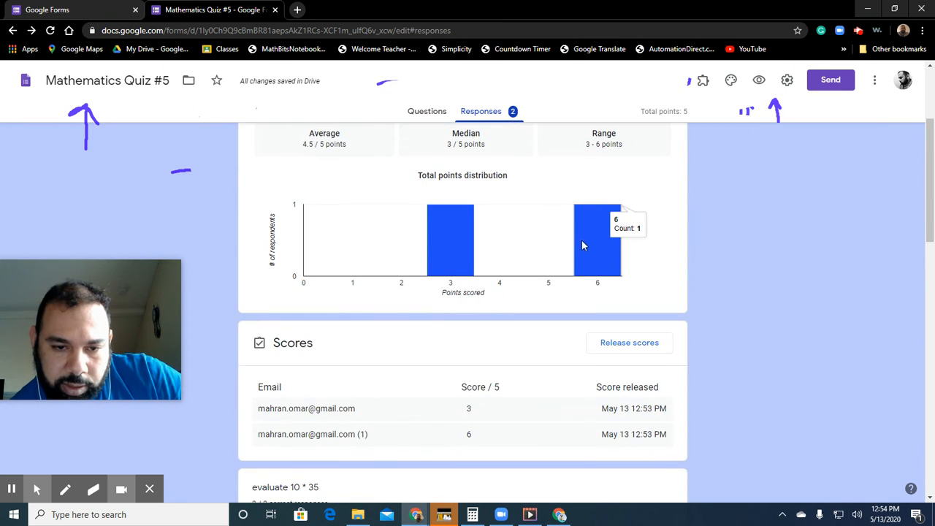
pyautogui.scroll(-6, 583, 251)
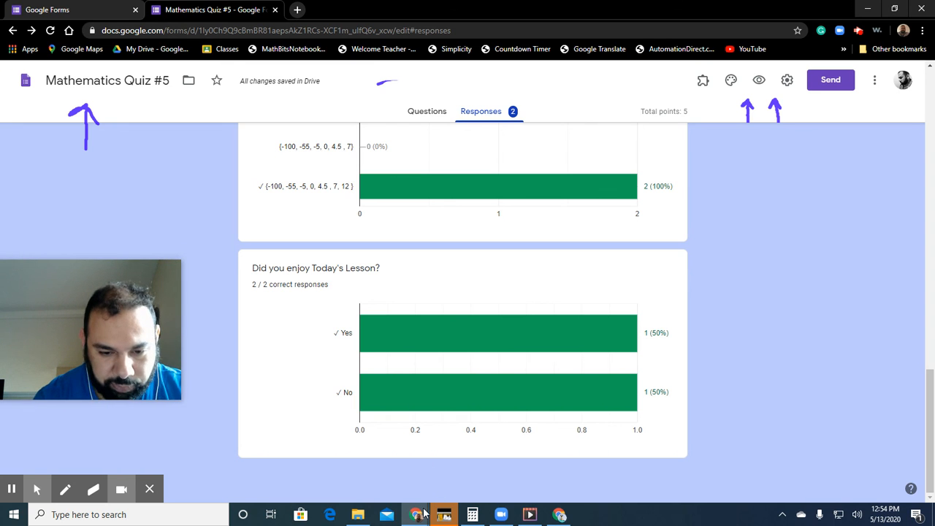
pyautogui.moveTo(415, 515)
pyautogui.click(490, 483)
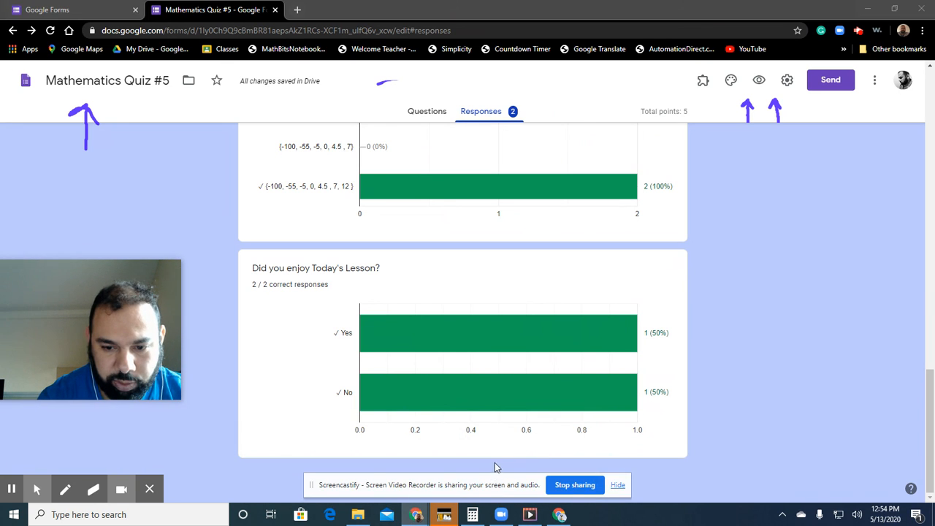